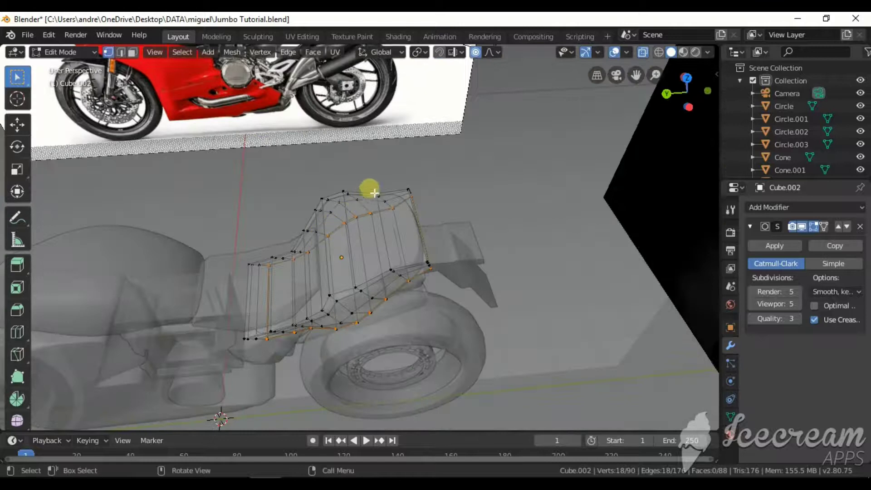
Step: Narrow the rear end of the red-tail section Cube.002 by scaling its end vertices inward along the X axis
drag(400, 159, 452, 209)
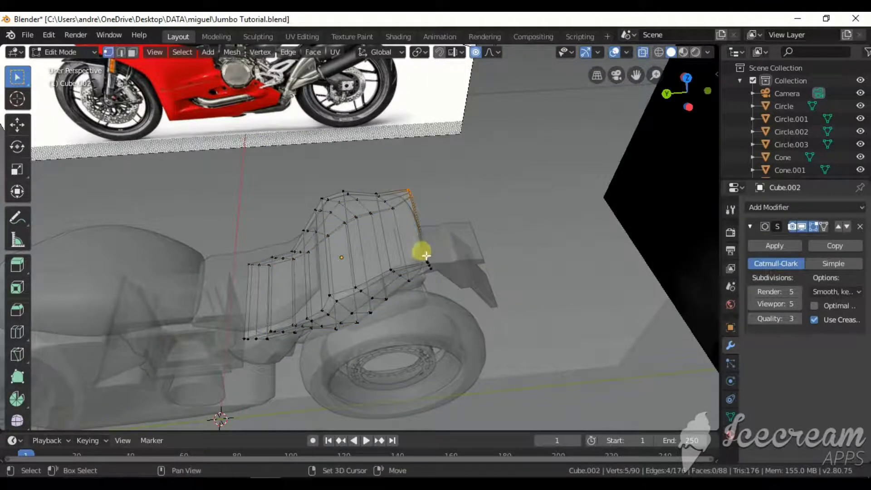
shift+drag(422, 253, 453, 287)
middle_drag(453, 288, 378, 264)
key(alt+z)
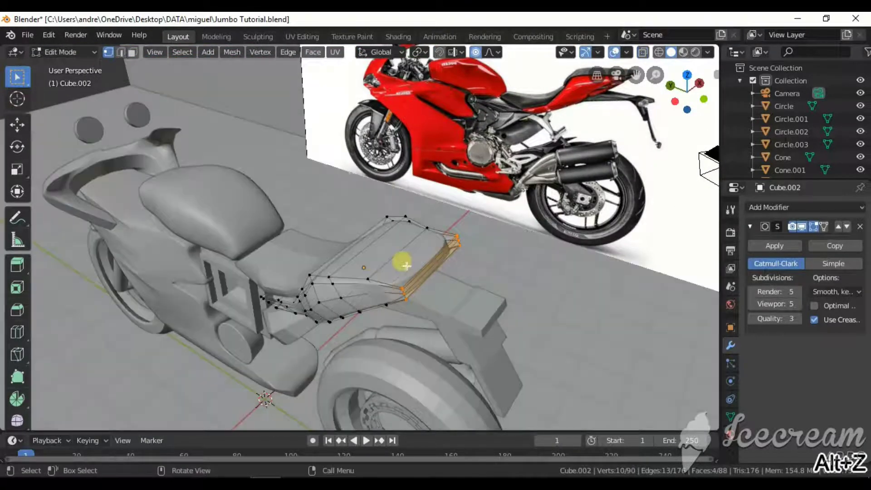
click(17, 170)
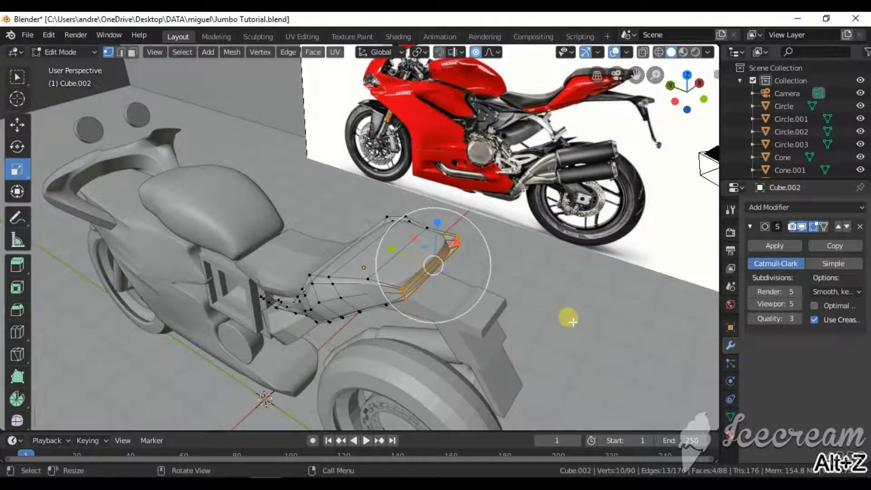
middle_drag(570, 314, 461, 277)
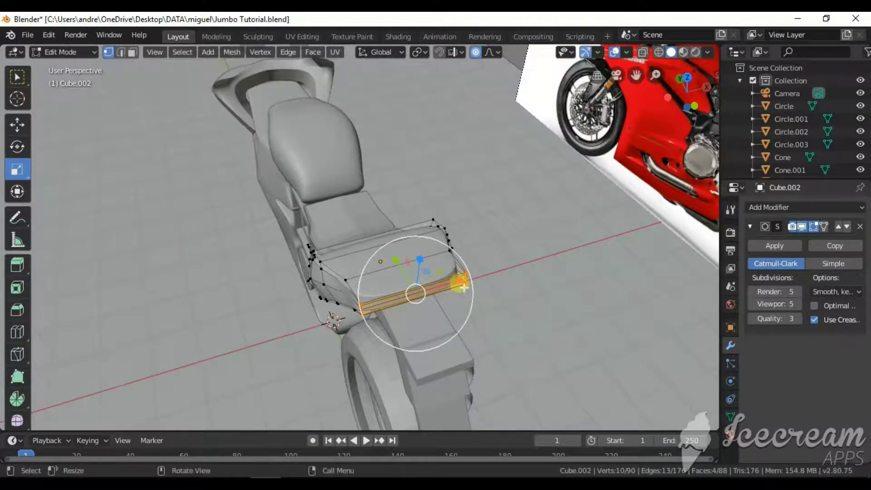
drag(464, 291, 414, 292)
middle_drag(414, 292, 486, 278)
key(Tab)
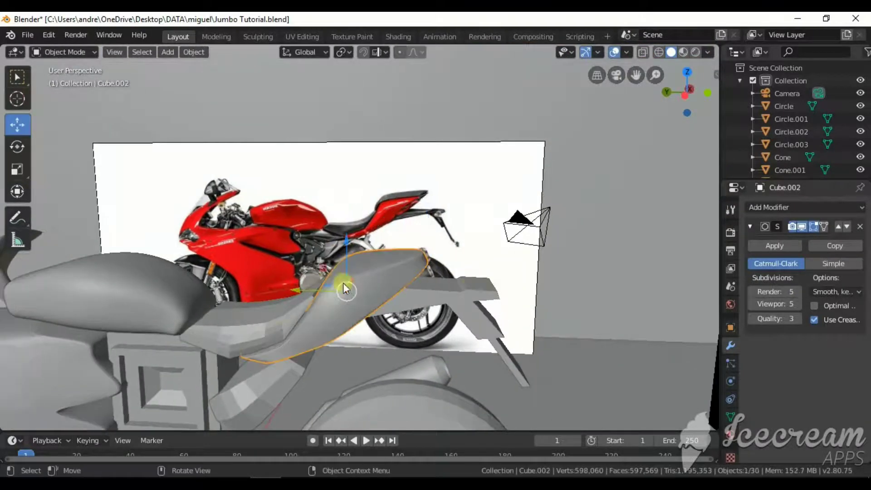
Step: Add a Subdivision Surface modifier to the tail bracket Cube.005 with viewport and render levels of 4
mouse_move(343, 286)
middle_down()
mouse_move(380, 291)
mouse_move(397, 312)
mouse_move(330, 276)
middle_up()
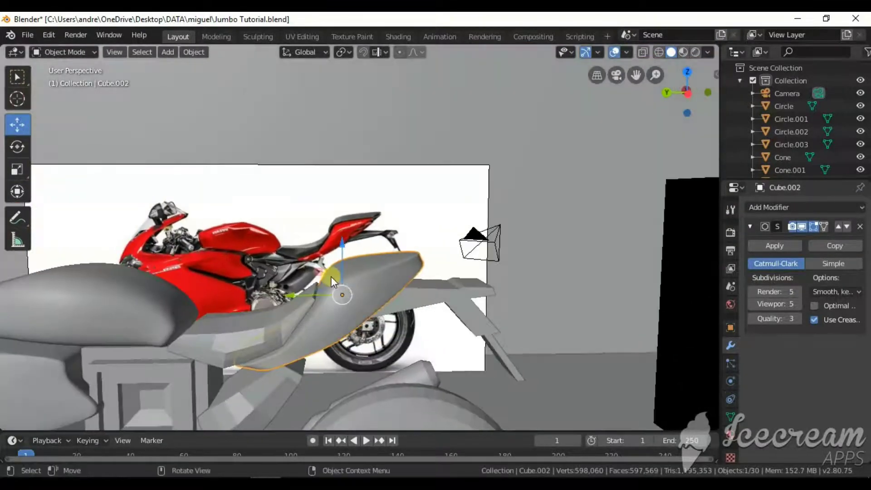
key(KP_1)
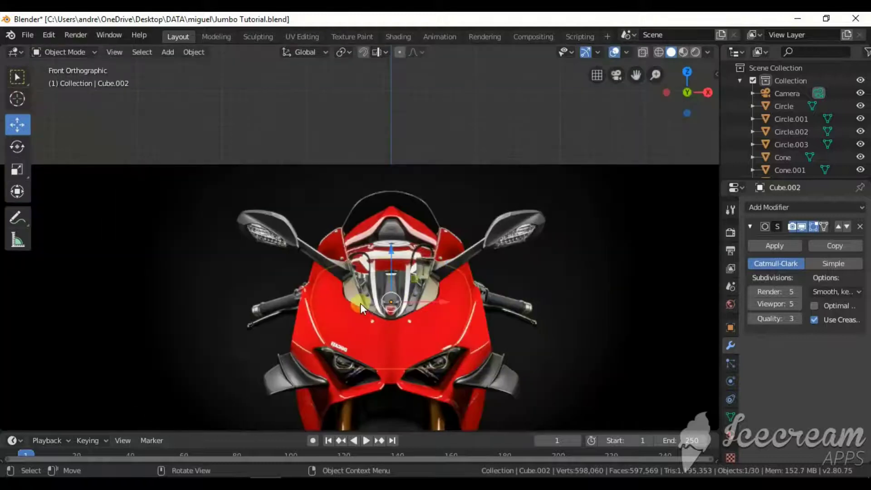
scroll(376, 312, down, 4)
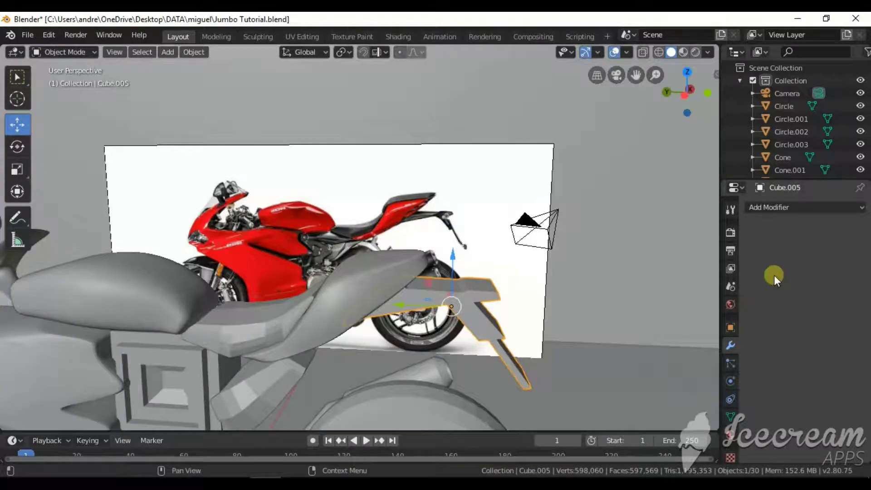
click(808, 206)
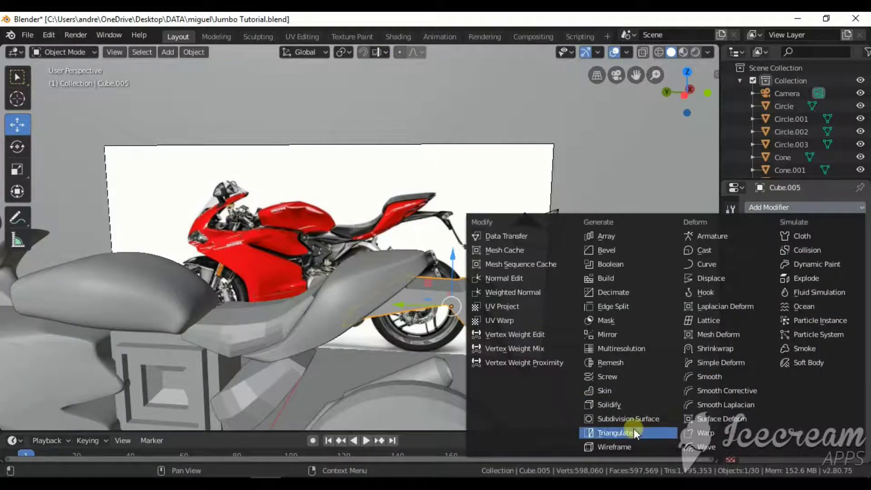
click(631, 420)
click(796, 306)
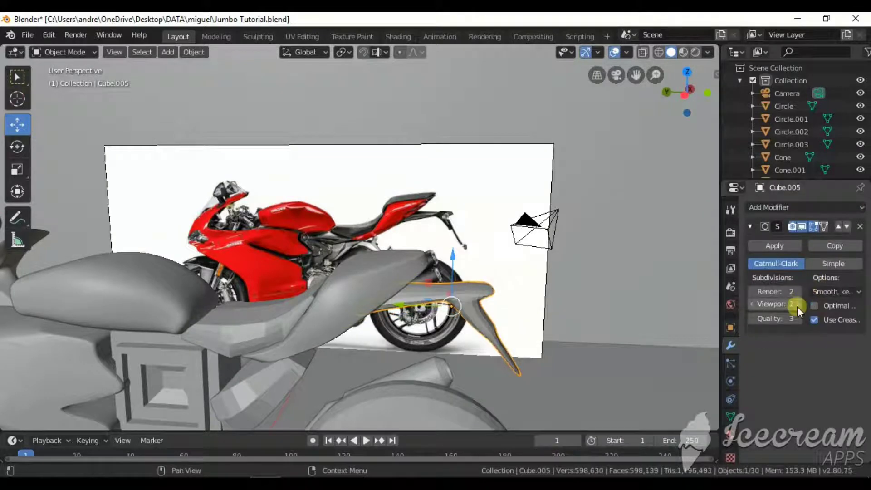
click(796, 306)
click(796, 306)
click(801, 292)
click(801, 293)
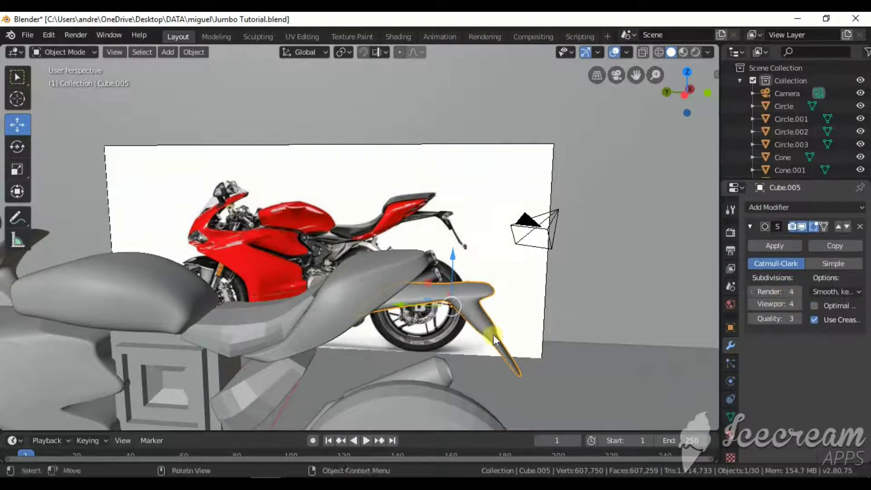
Step: Add two loop cuts to the tail bracket's thin lower leg, sliding one to its upper joint and one to its tip
middle_drag(494, 333, 515, 350)
key(Tab)
key(KP_3)
key(ctrl+KP_3)
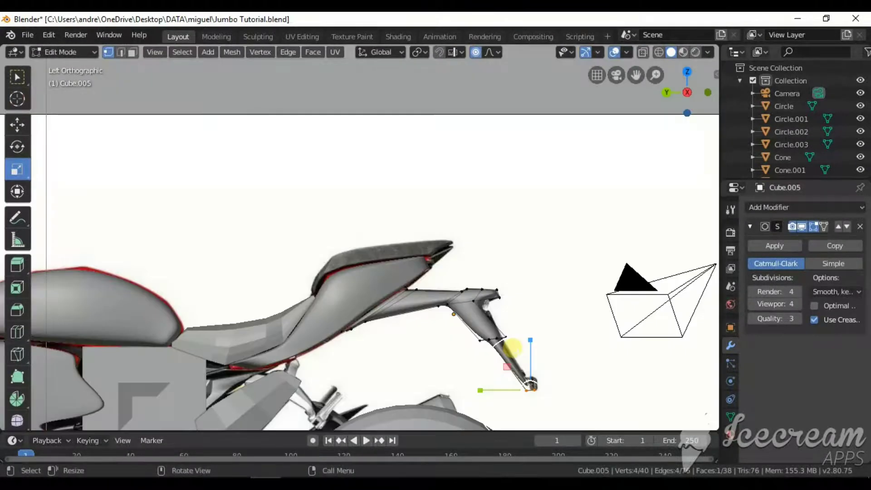
shift+middle_drag(484, 358, 443, 266)
scroll(503, 304, up, 5)
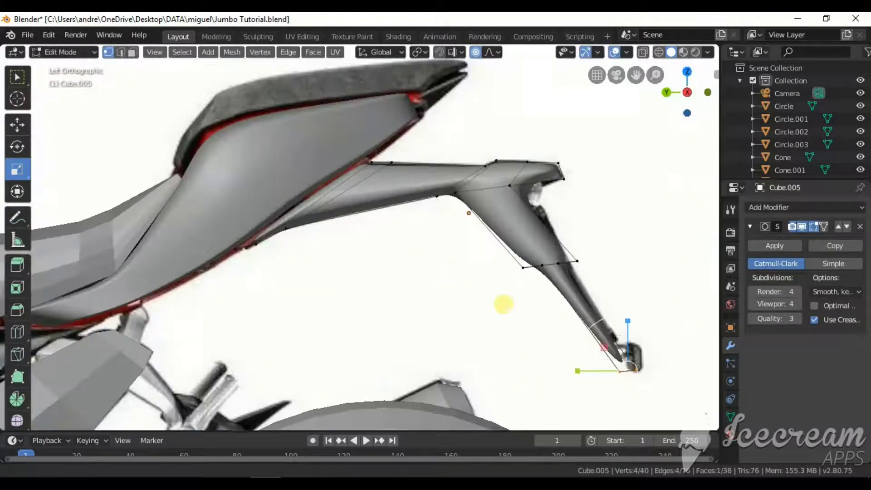
key(ctrl+r)
click(424, 278)
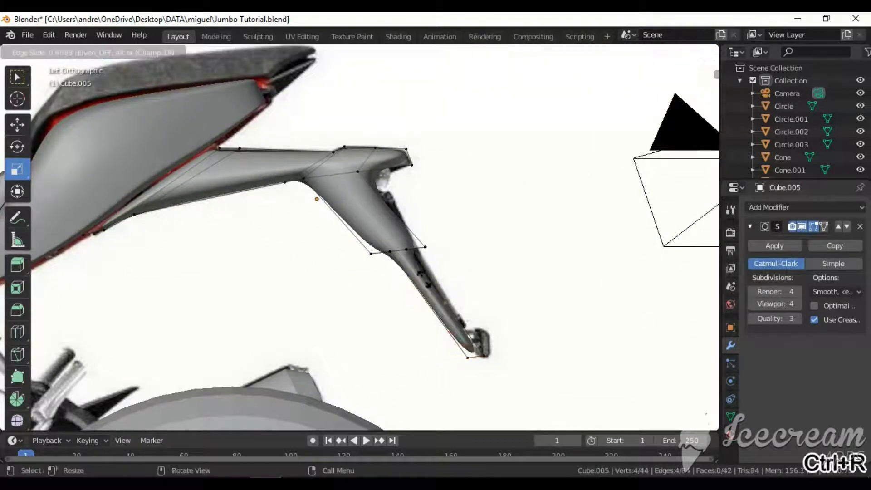
click(379, 203)
key(ctrl+r)
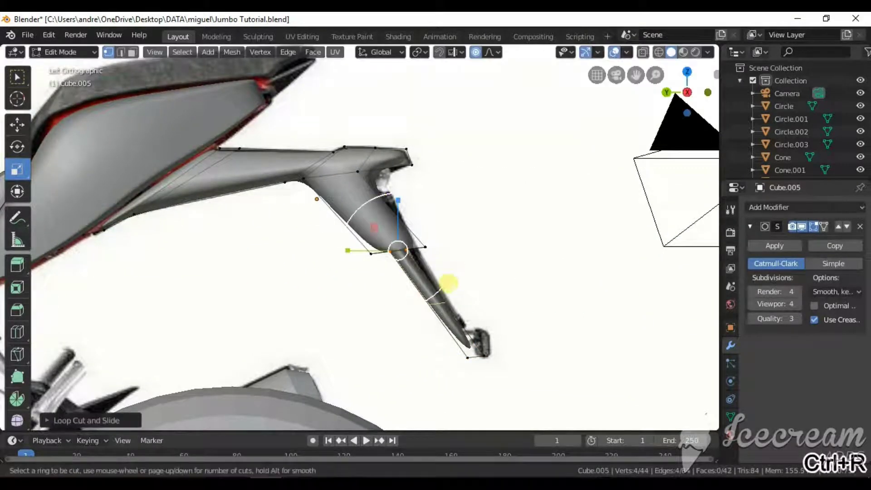
click(448, 283)
click(495, 335)
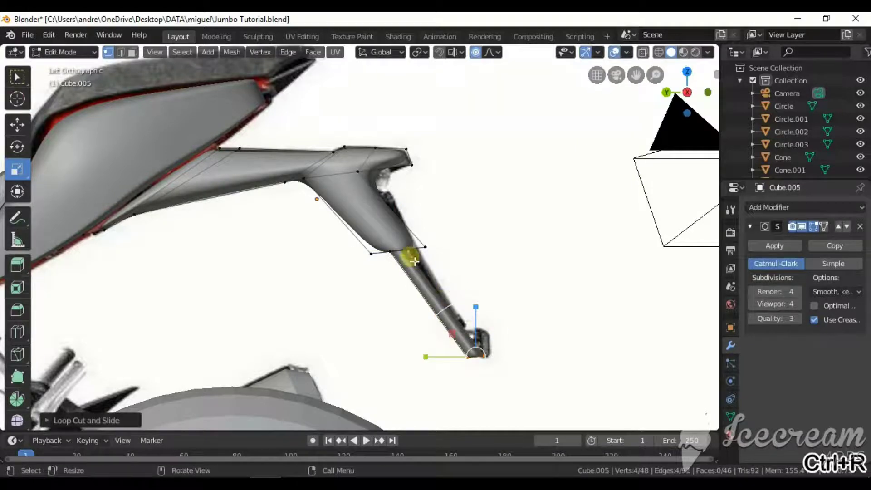
Step: Add a loop cut to the bracket's thicker leg section and slide it down to the edge above the thin leg
key(ctrl+r)
click(386, 236)
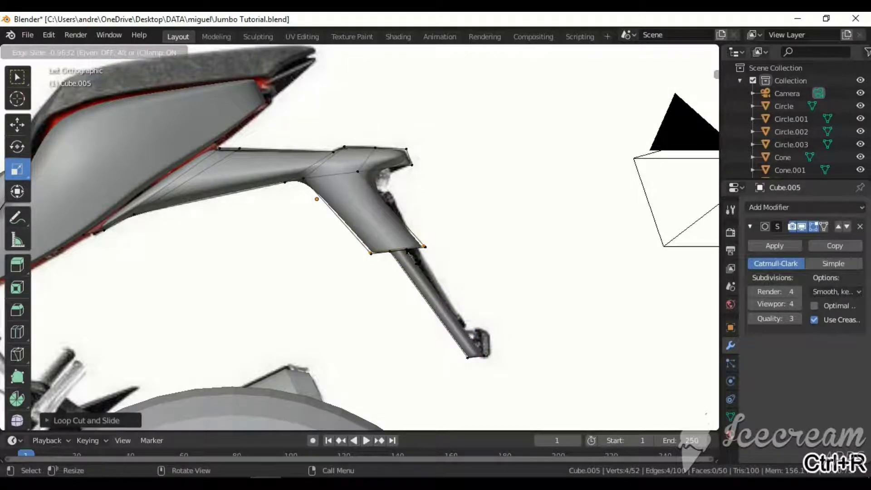
click(412, 252)
key(Tab)
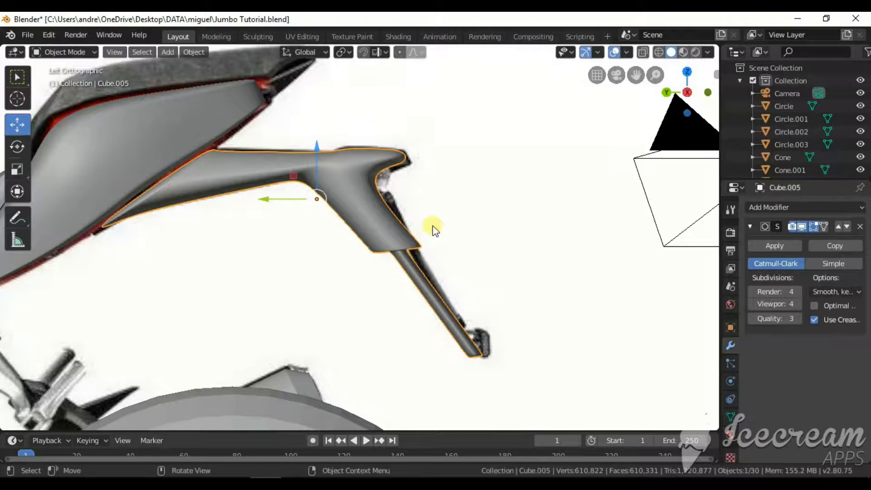
Step: Raise the tail bracket's Subdivision Surface levels to 5 for both viewport and render
middle_drag(433, 230, 396, 240)
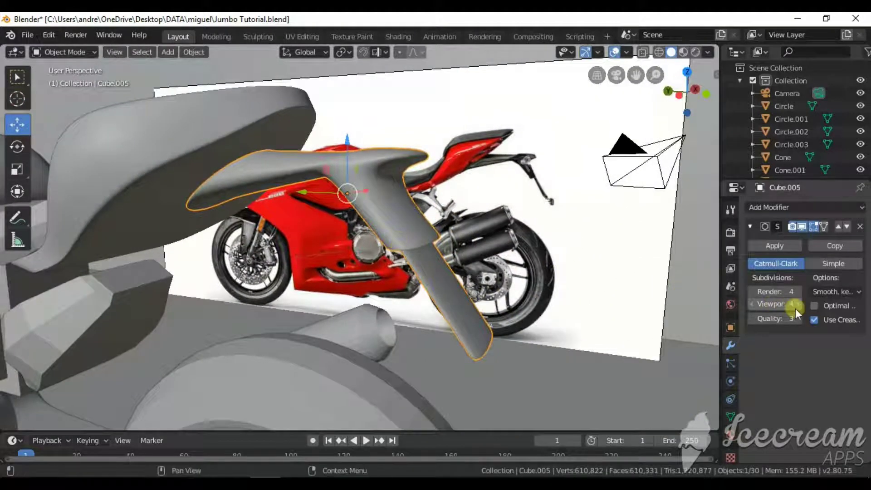
click(798, 292)
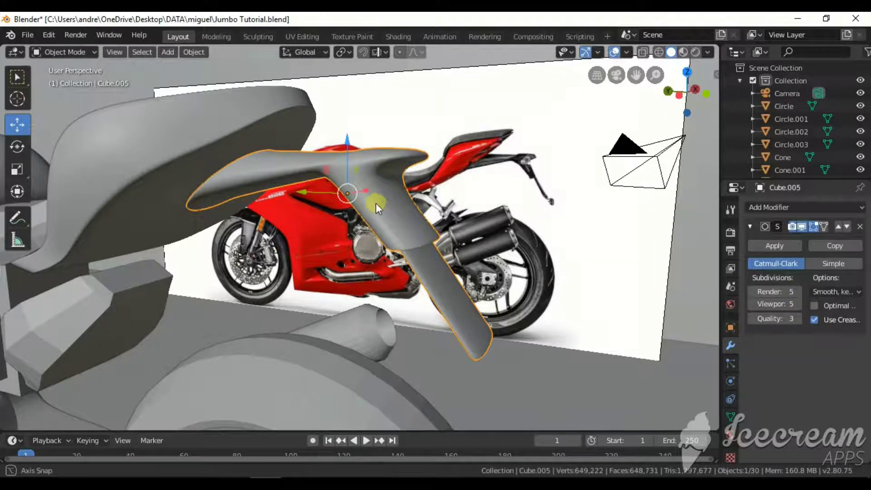
middle_drag(379, 203, 378, 198)
Step: Add a loop cut across the bracket's long upper arm and slide it fully toward the seat end
key(Tab)
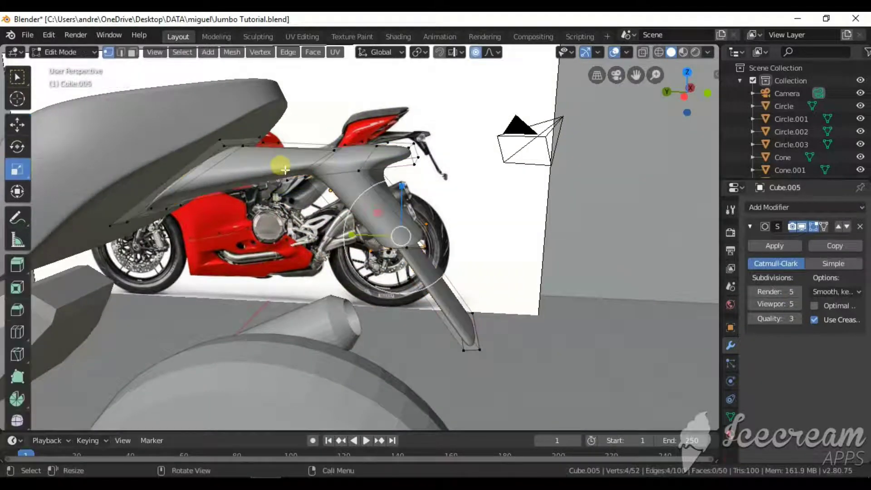
key(ctrl+r)
click(277, 154)
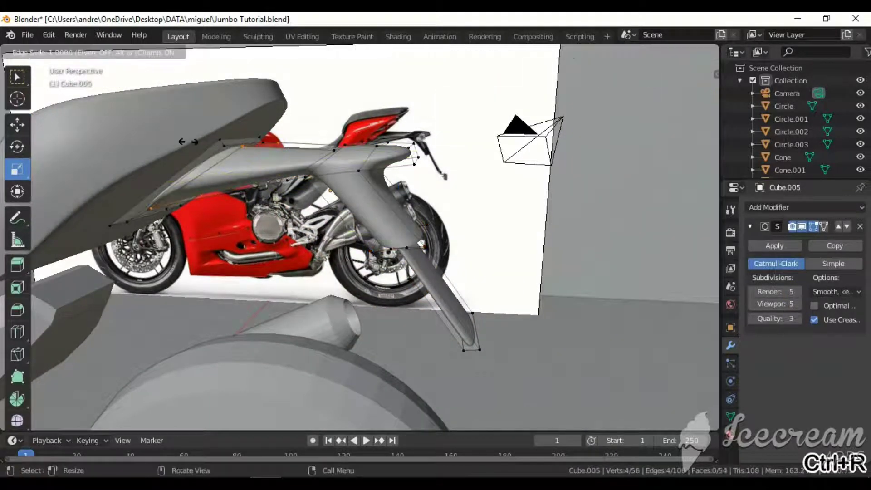
click(121, 147)
key(Tab)
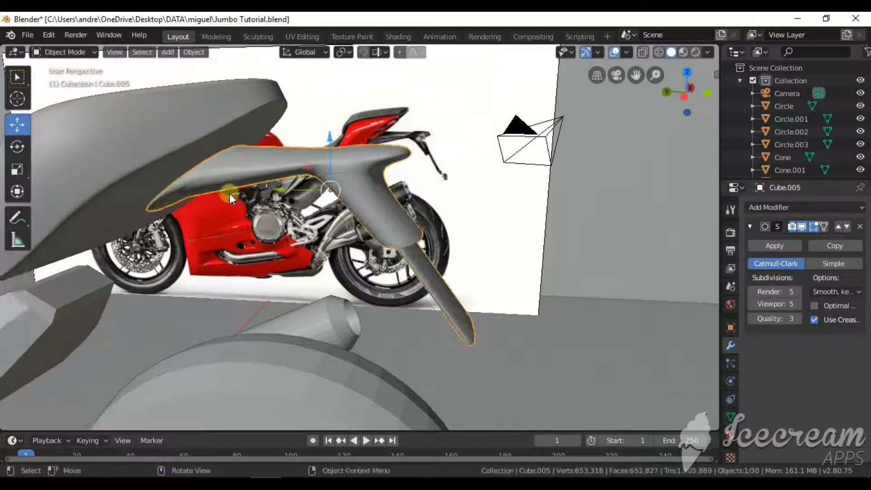
Step: Add a loop cut to the bracket's short rear stub and slide it to the stub's rear end
middle_drag(229, 193, 194, 200)
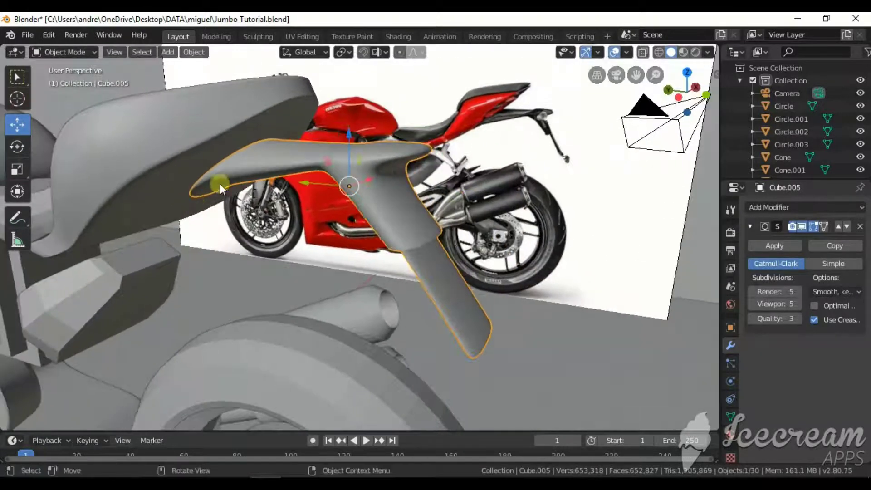
key(Tab)
key(ctrl+r)
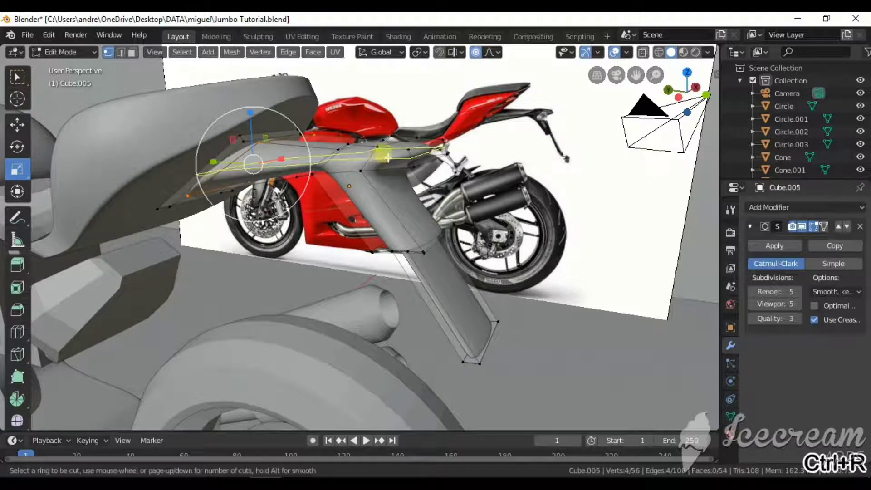
click(403, 146)
click(458, 165)
key(Tab)
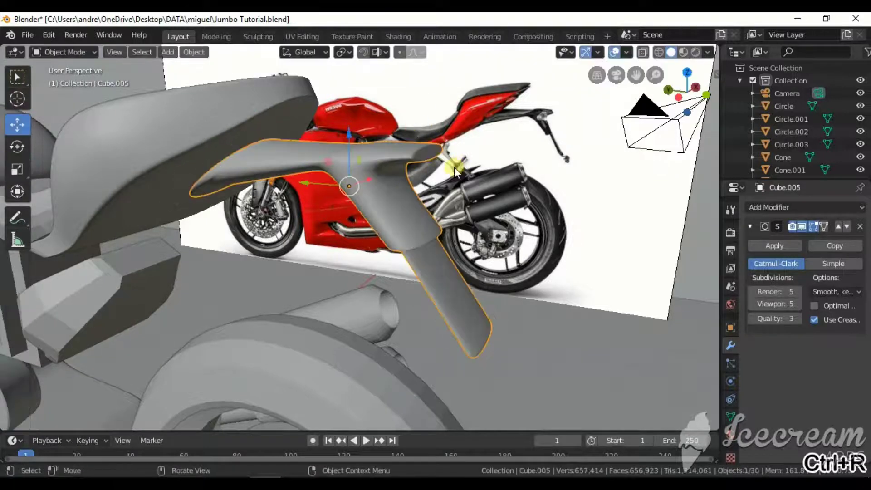
Step: Assign the existing Material.004 to the tail bracket Cube.005, ending with the bracket deselected
middle_drag(360, 182, 394, 184)
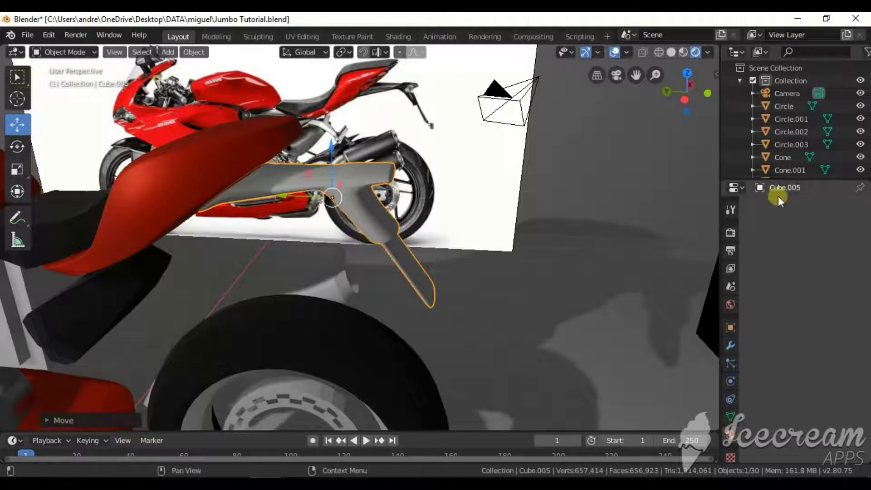
click(731, 417)
click(731, 431)
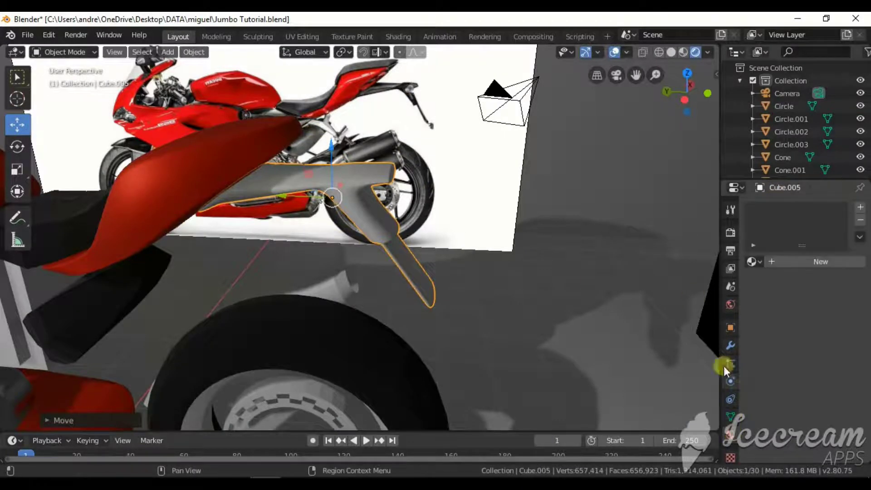
click(756, 263)
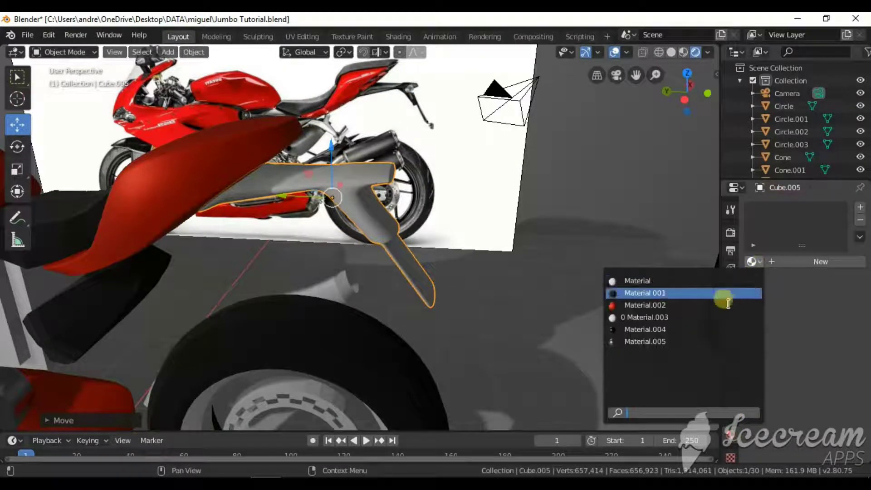
click(696, 328)
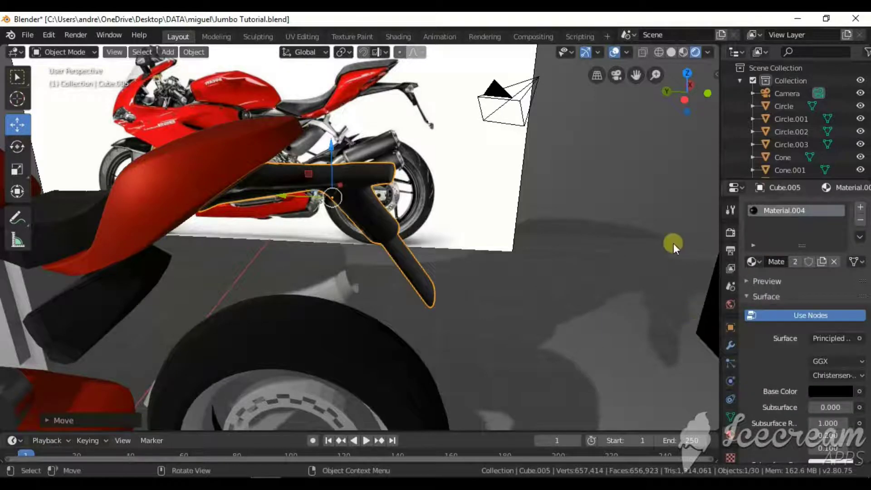
click(437, 209)
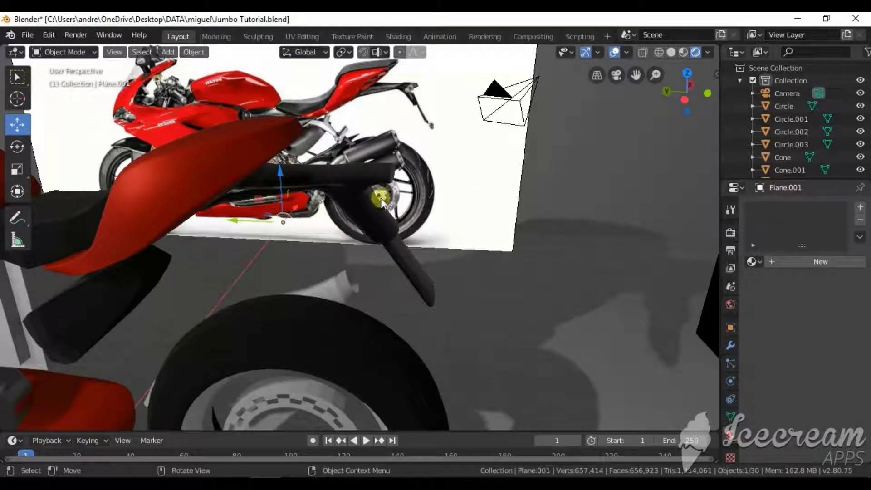
Step: Assign the existing Material.001 to the grey engine block Cube.006 in the middle of the motorcycle, ending with it deselected
scroll(260, 168, down, 4)
scroll(262, 182, down, 2)
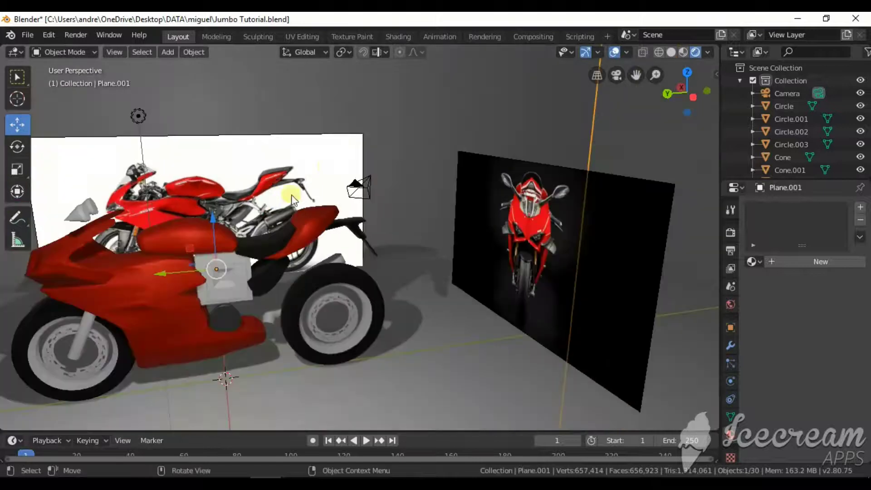
scroll(340, 179, down, 3)
mouse_move(333, 187)
middle_down()
mouse_move(289, 188)
mouse_move(350, 187)
middle_up()
scroll(386, 274, up, 3)
click(387, 275)
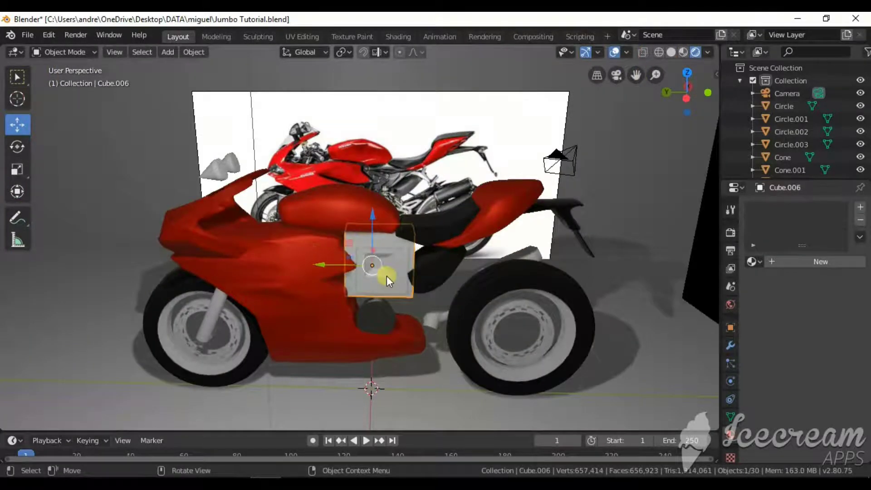
click(753, 262)
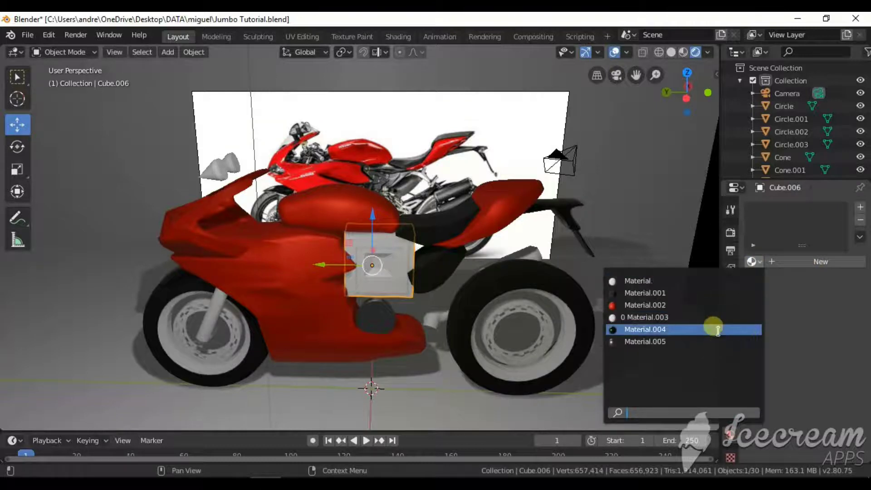
click(696, 294)
click(619, 194)
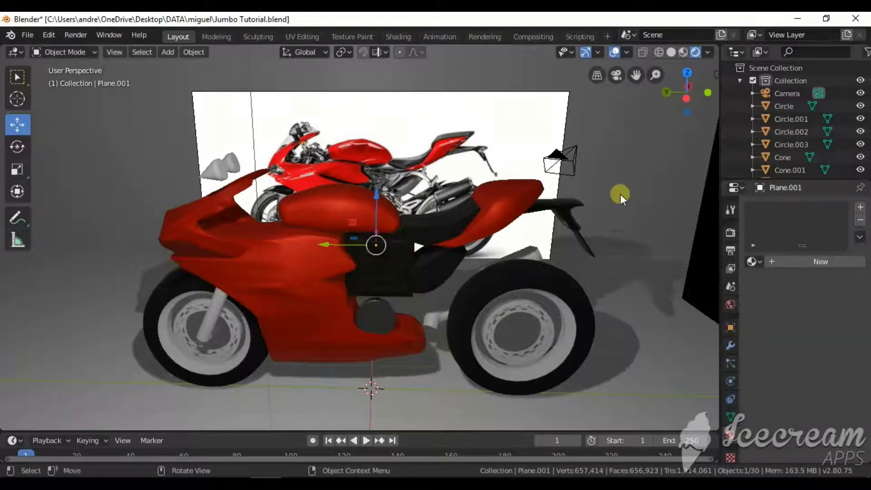
Step: Save the motorcycle file under its current name
scroll(437, 216, down, 2)
middle_drag(436, 217, 469, 213)
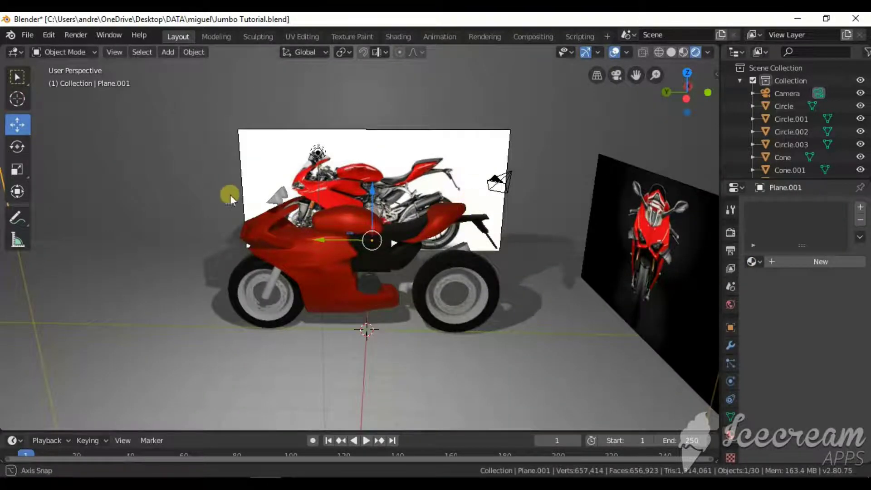
middle_drag(298, 196, 490, 188)
click(31, 28)
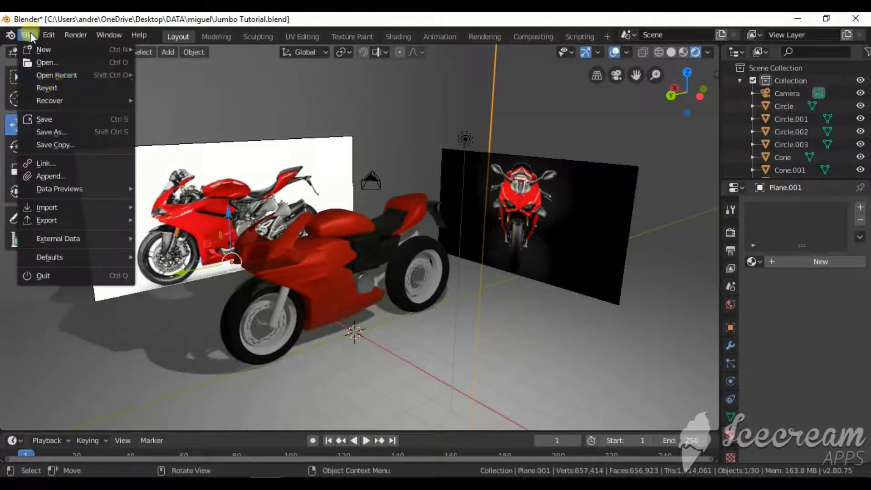
click(66, 118)
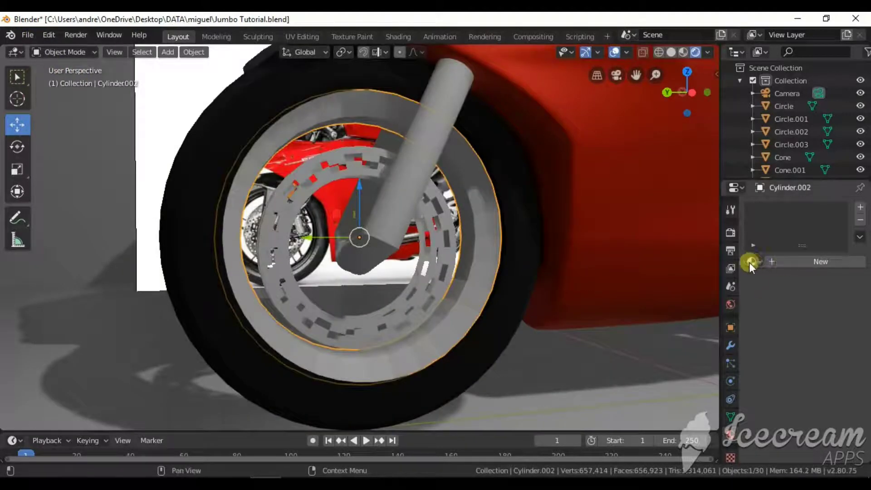
Step: Create a new material on the front wheel rim Cylinder.002 with roughness 0.125 and metallic 1.000
click(751, 261)
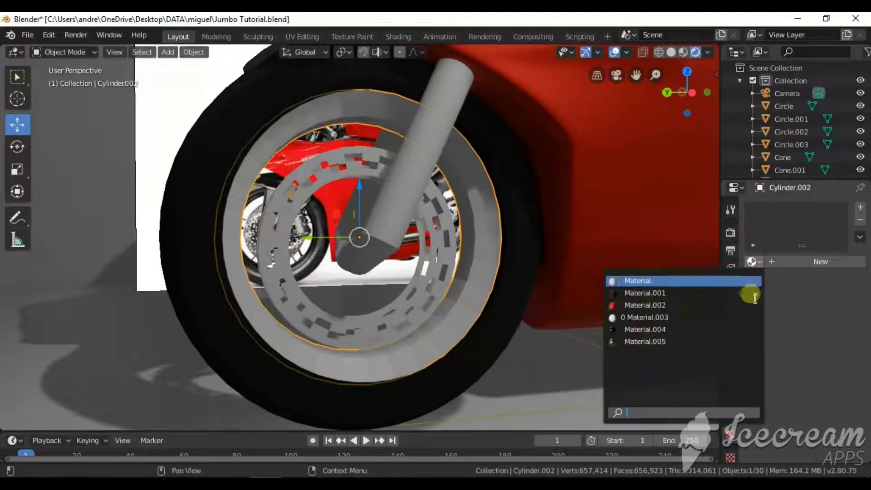
click(801, 266)
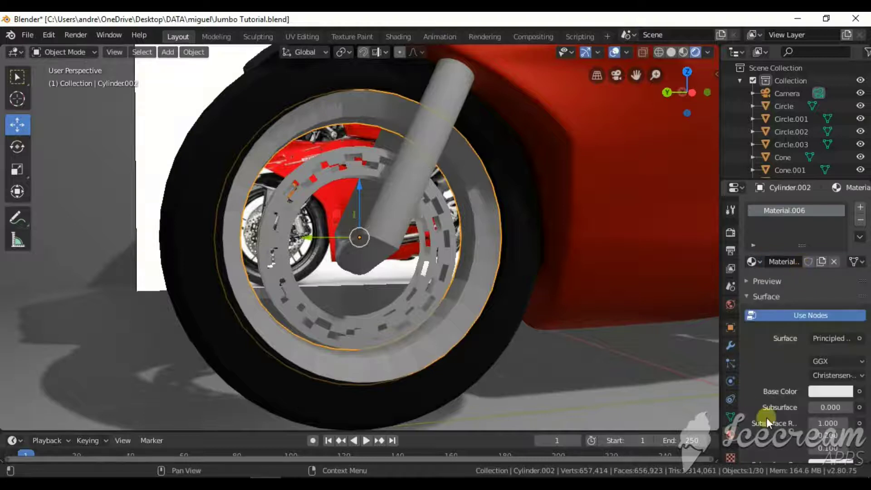
scroll(826, 384, down, 5)
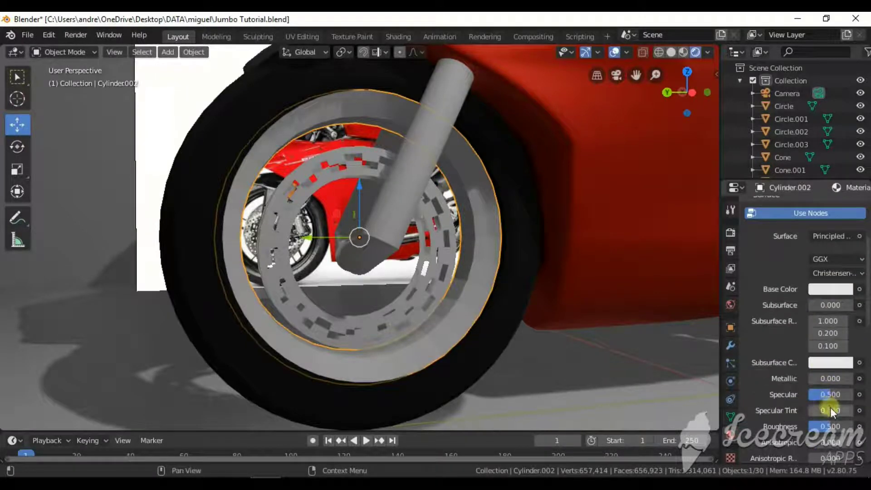
drag(835, 422, 816, 424)
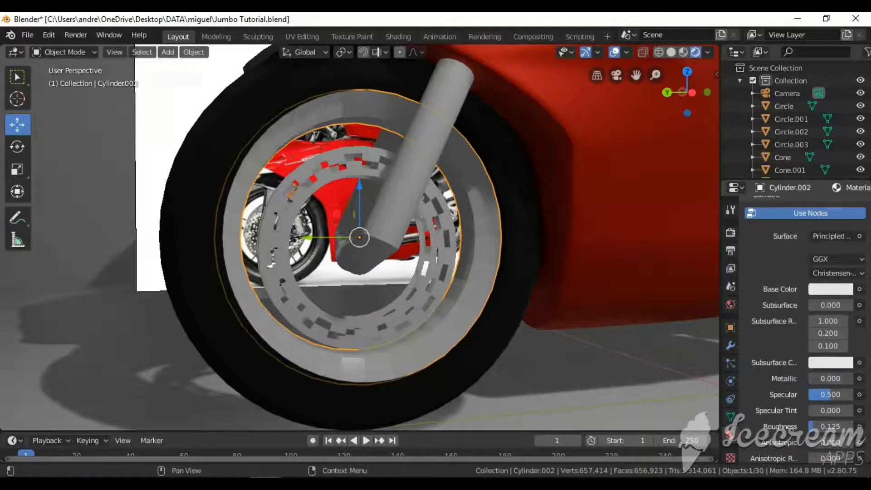
drag(816, 378, 853, 378)
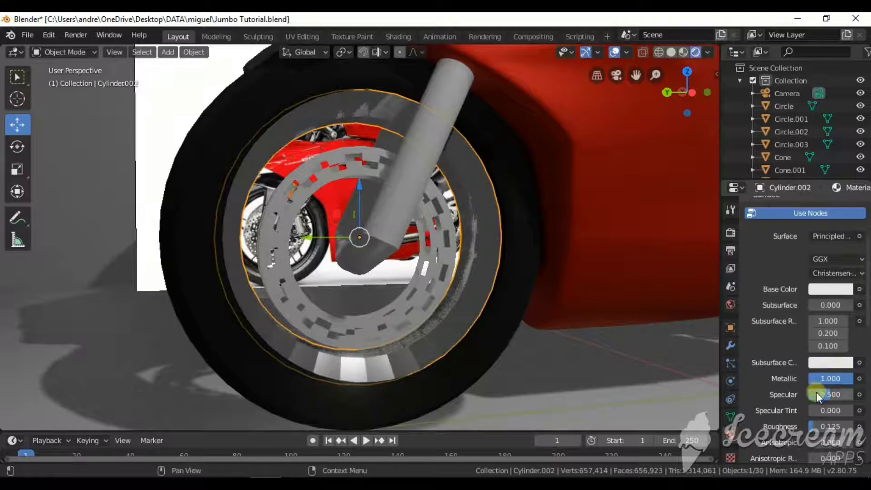
Step: Add a Subdivision Surface modifier to the front rim with viewport and render subdivisions both set to 5
click(732, 342)
click(787, 208)
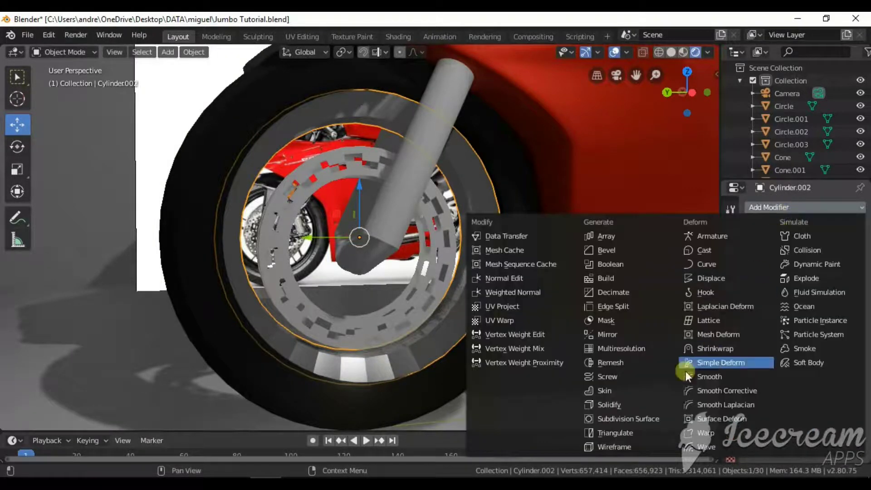
click(665, 418)
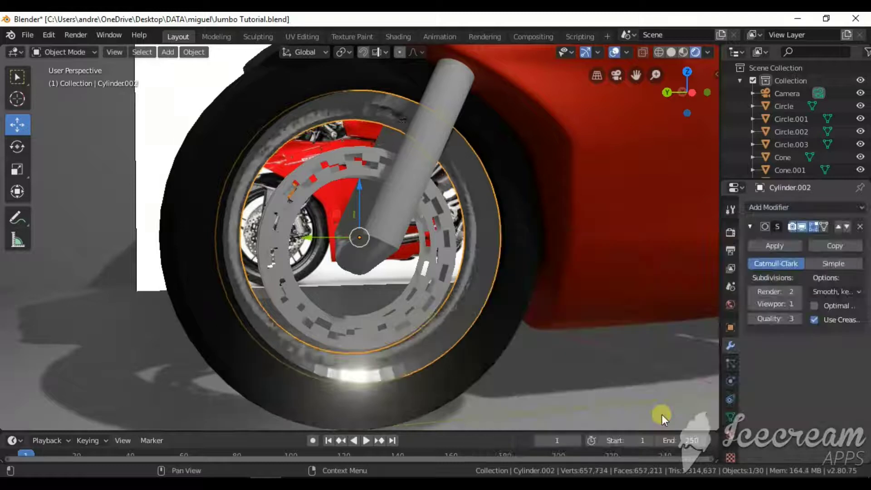
click(795, 304)
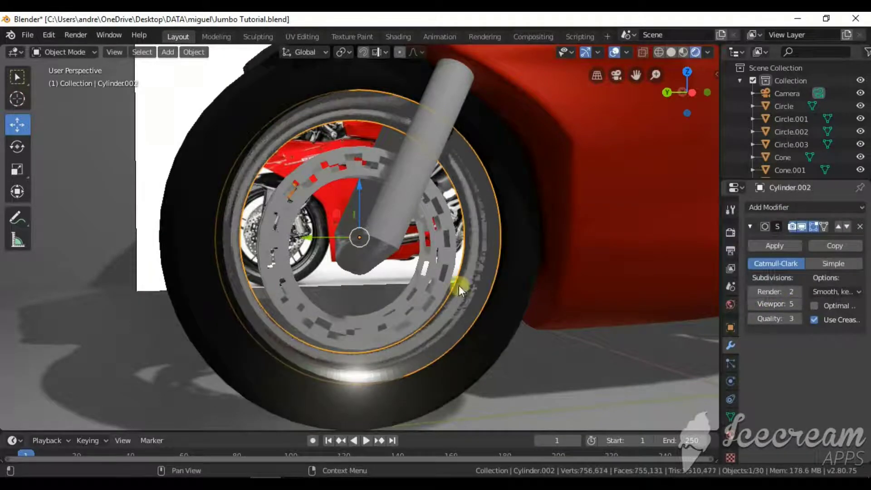
middle_drag(459, 285, 536, 323)
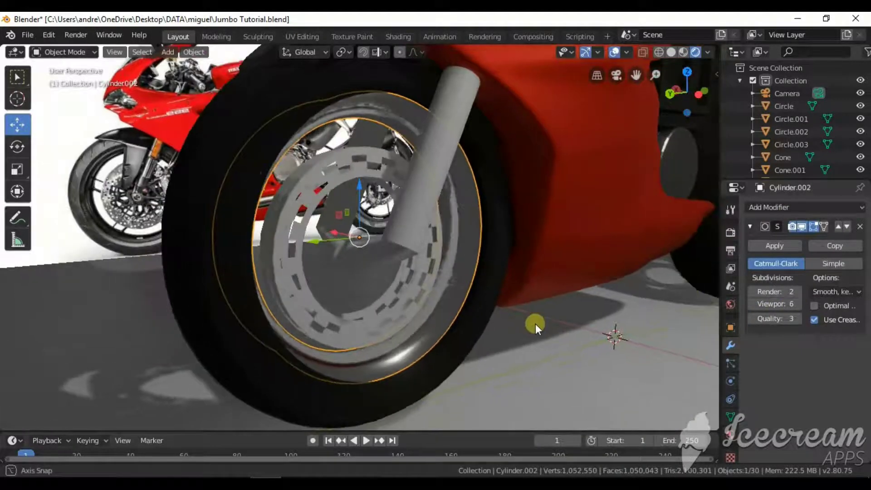
click(792, 292)
click(765, 307)
click(753, 304)
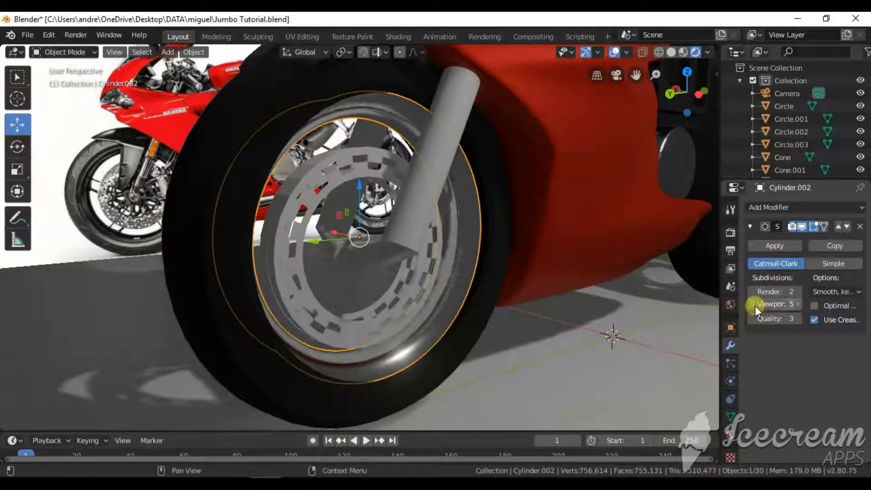
click(794, 293)
click(796, 292)
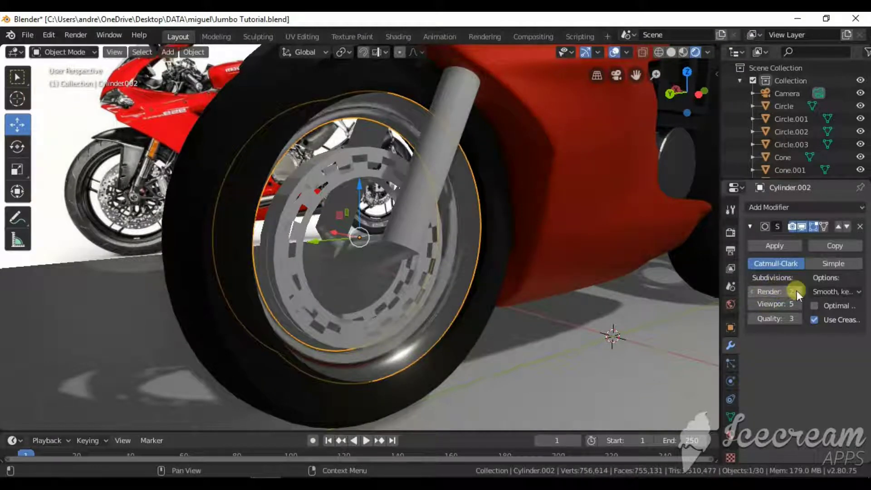
click(797, 291)
Step: Open the front rim's mesh for editing with its lower edge in close view
scroll(435, 281, up, 5)
middle_drag(429, 275, 454, 301)
key(Tab)
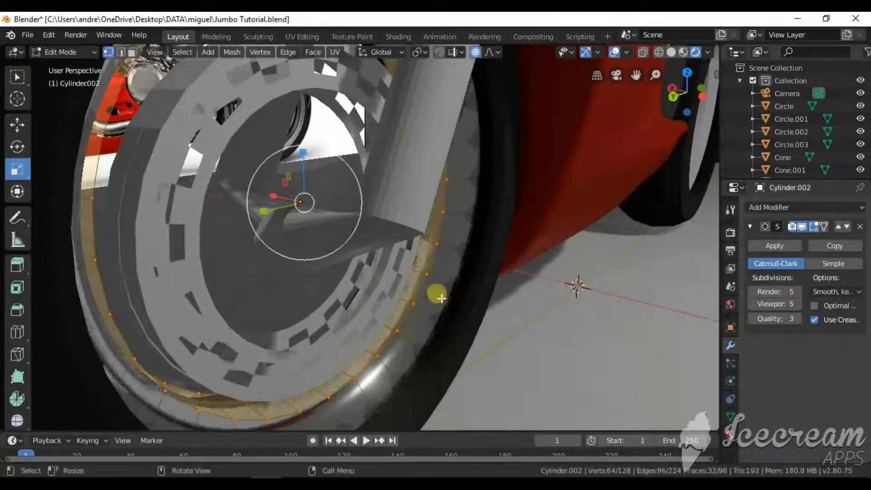
key(ctrl+r)
click(438, 301)
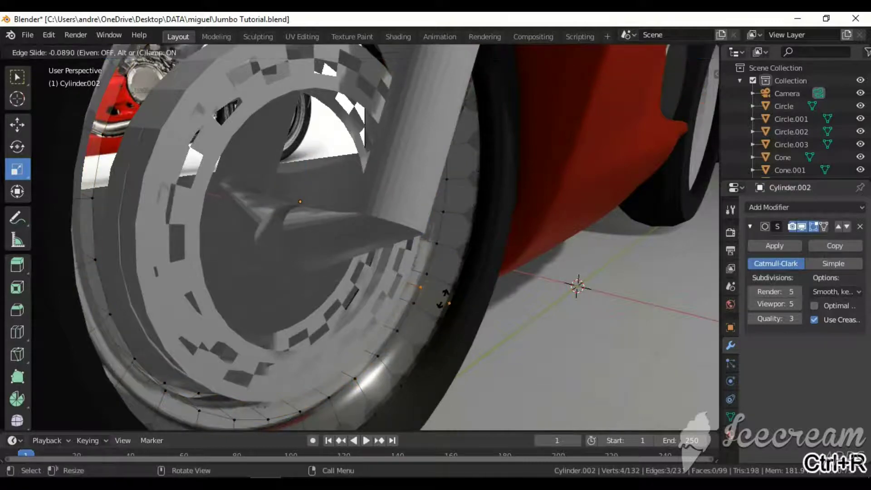
click(444, 301)
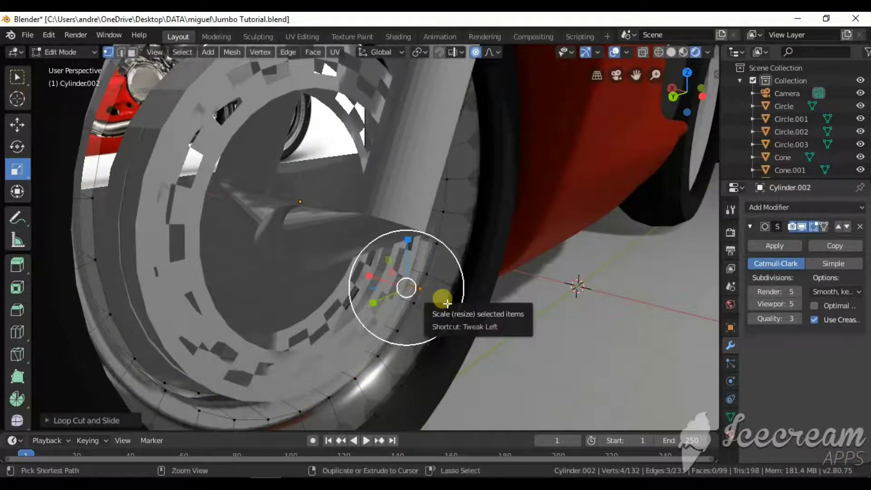
key(ctrl+z)
Step: Add a loop cut around the front rim's visible face and slide it to the outer edge beside the tyre
key(ctrl+r)
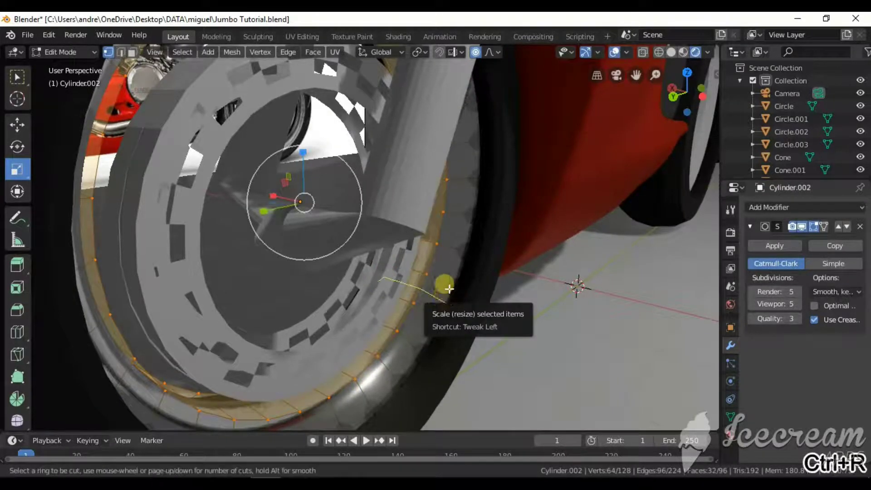
click(444, 290)
click(504, 305)
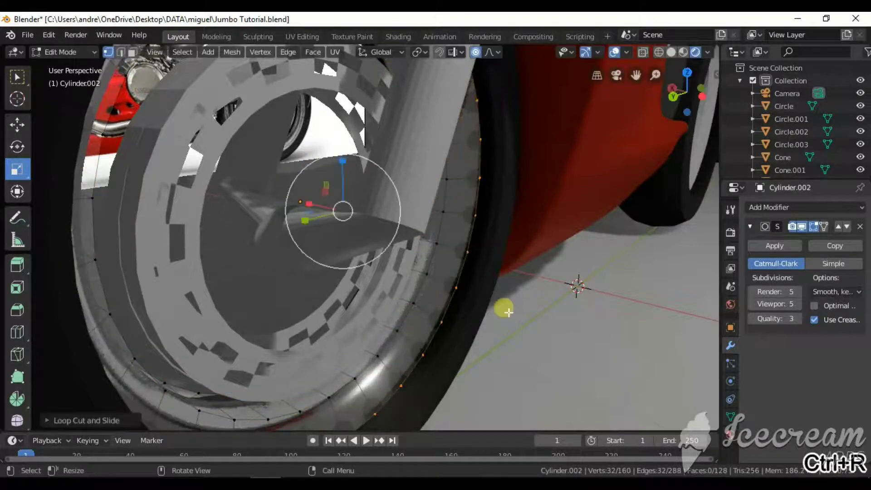
key(Tab)
click(415, 306)
key(Tab)
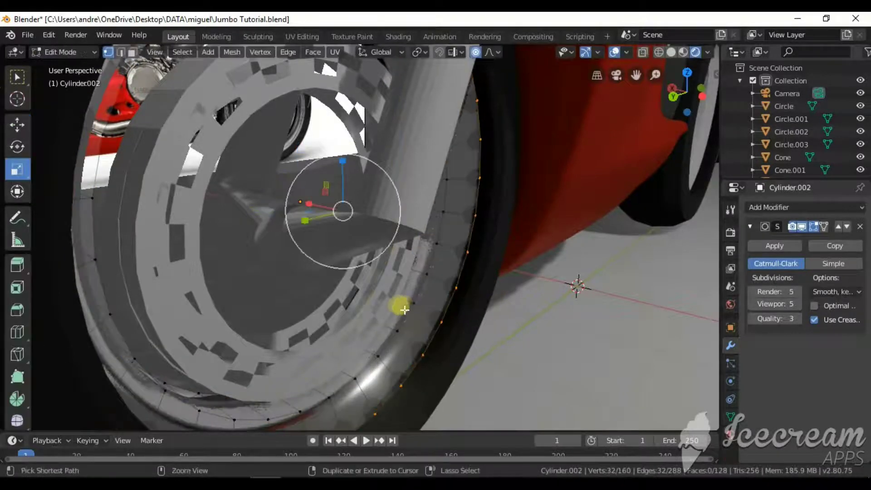
Step: Add another loop cut around the front rim and slide it fully onto the inner edge
key(ctrl+r)
click(416, 313)
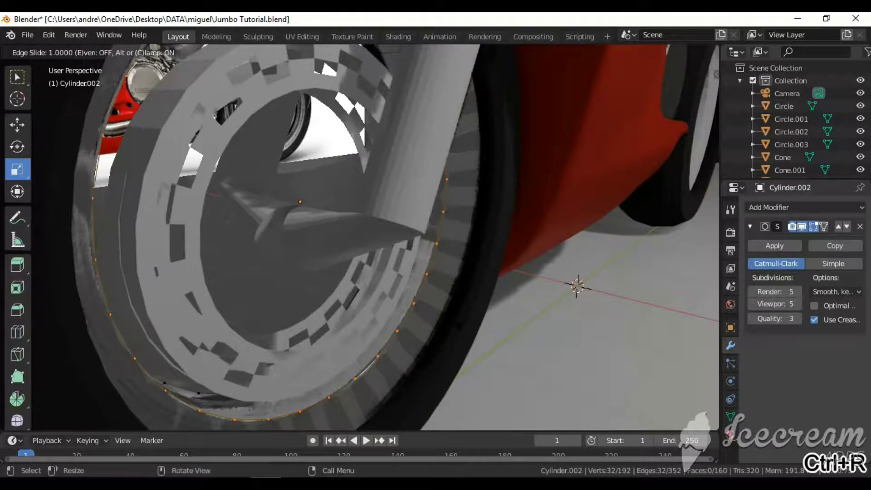
click(453, 323)
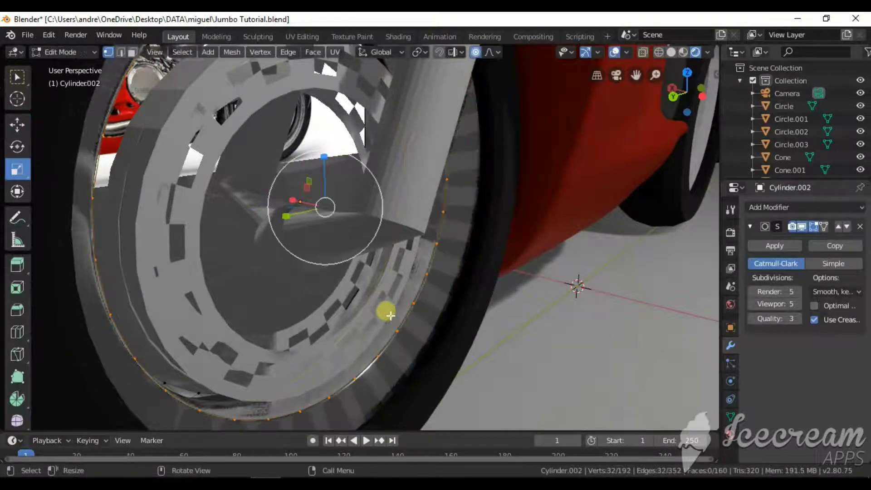
Step: Add two loop cuts on the rim's opposite side, one slid toward the tyre and one toward the inner edge, and finish mesh editing
middle_drag(385, 307, 467, 305)
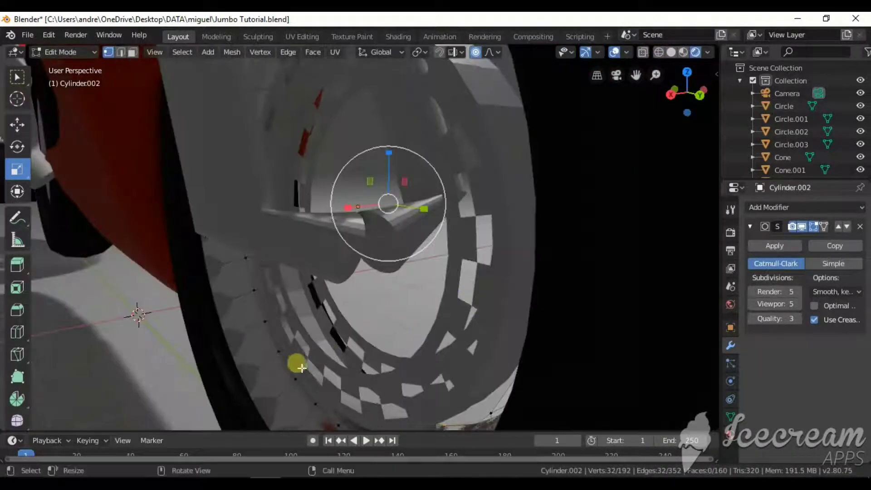
key(ctrl+r)
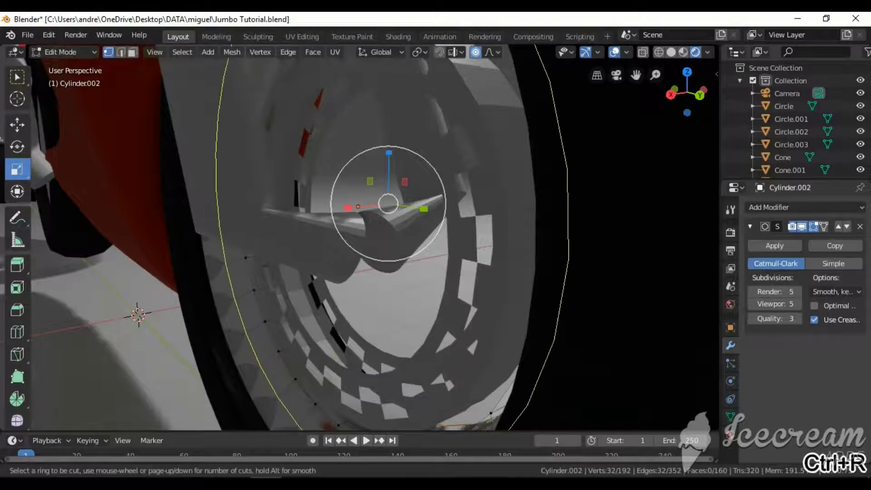
click(218, 388)
click(276, 377)
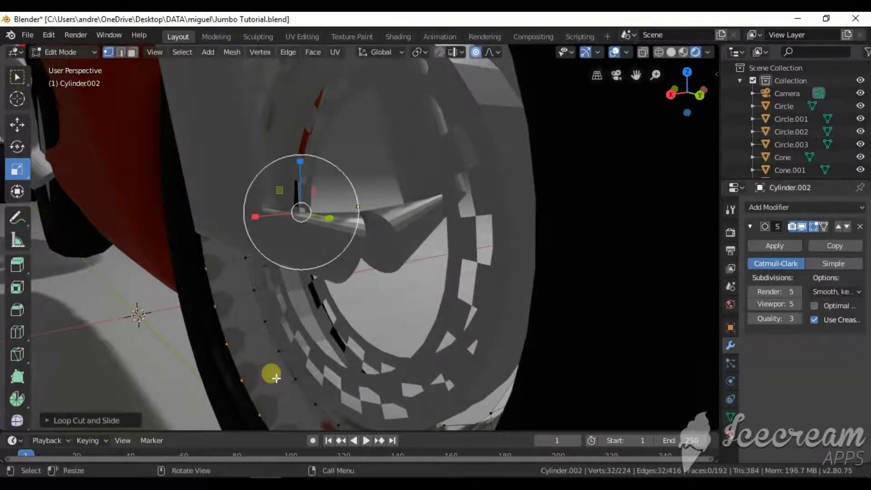
key(ctrl+r)
click(254, 359)
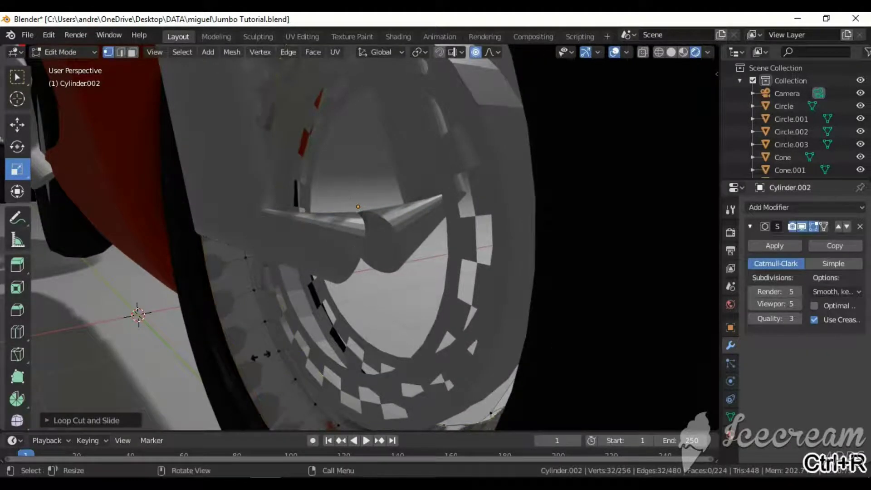
click(379, 333)
key(Tab)
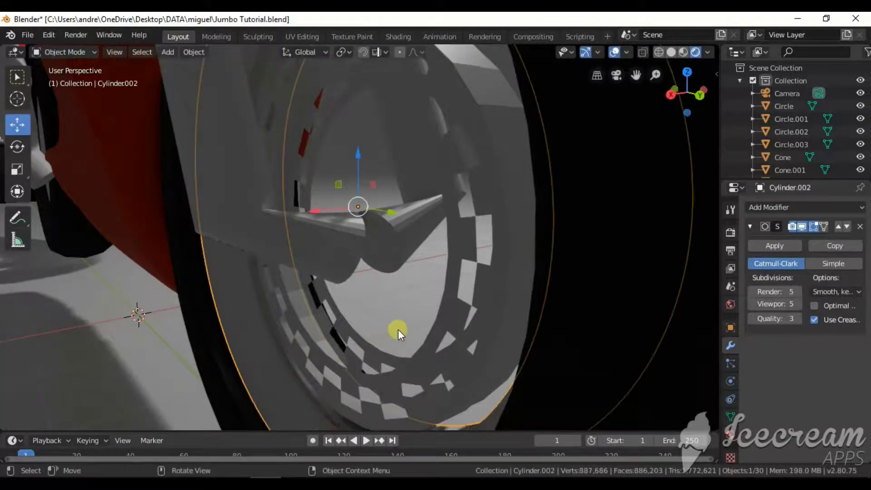
Step: Try darker base colours on the front rim's material, ending at a medium grey
middle_drag(398, 329, 283, 325)
scroll(283, 324, down, 3)
middle_drag(409, 309, 365, 297)
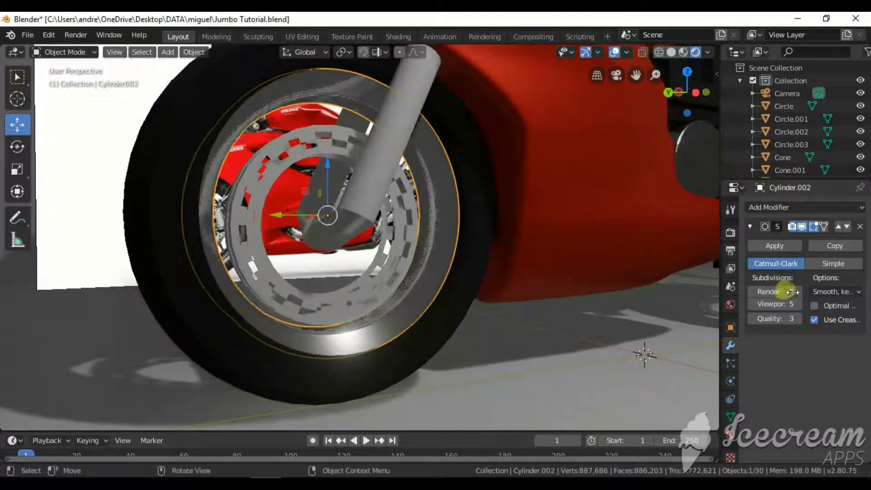
click(730, 457)
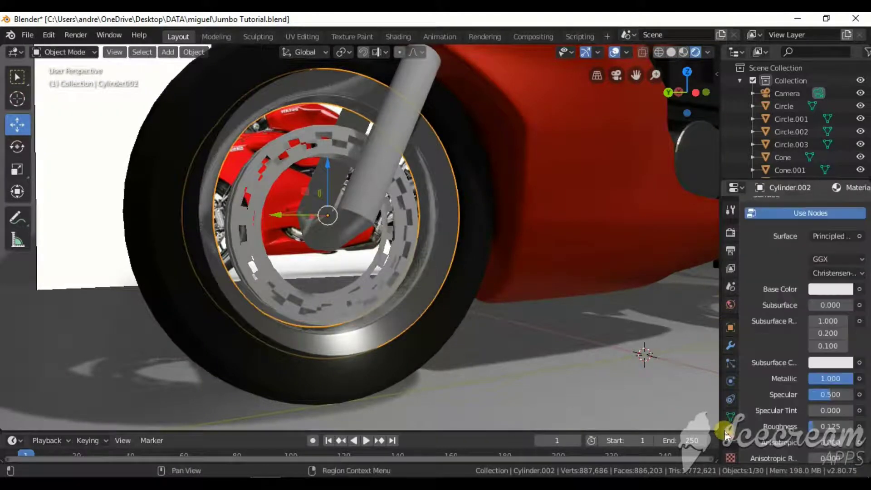
click(821, 289)
mouse_move(841, 142)
mouse_down()
mouse_move(842, 116)
mouse_move(842, 159)
mouse_up()
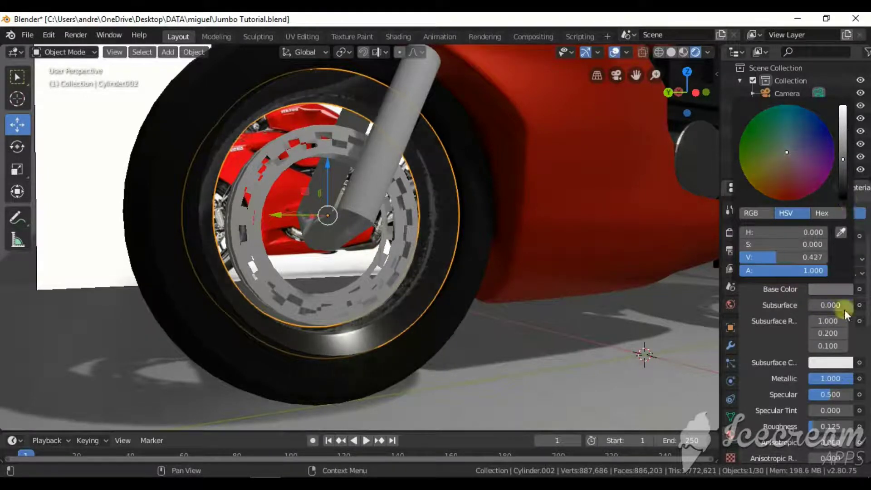
drag(844, 309, 825, 393)
click(831, 290)
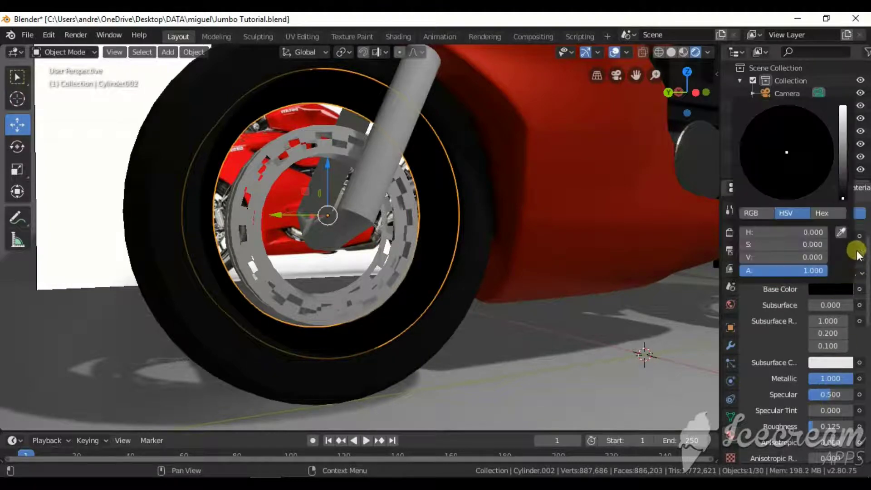
drag(844, 144, 847, 141)
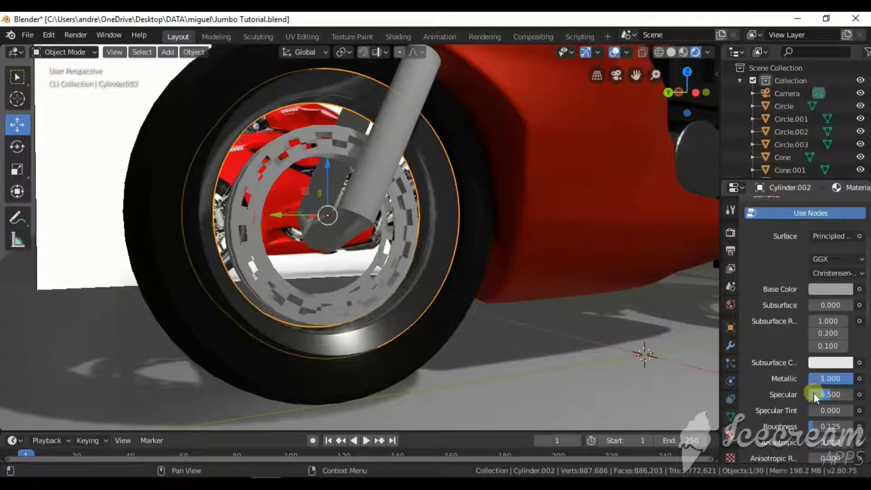
Step: Set the rim material's metallic to 0.000 and its base colour to black, keeping roughness at 0.125
drag(826, 379, 808, 379)
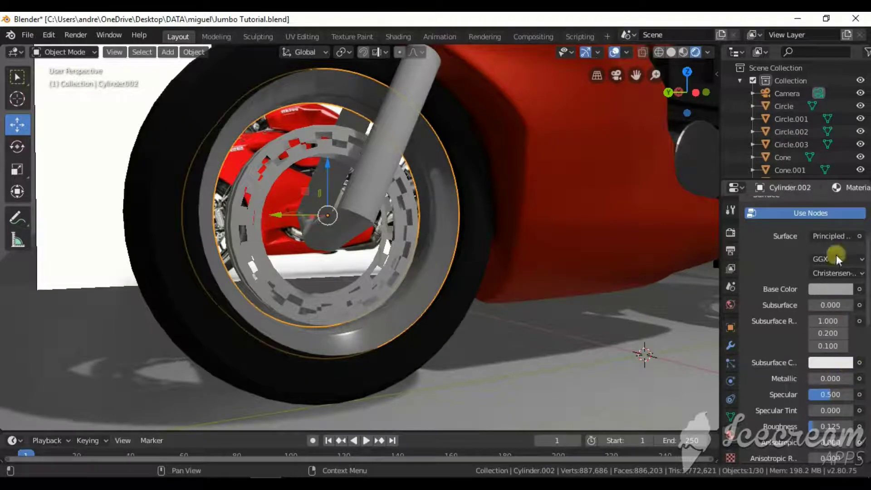
click(834, 284)
click(843, 189)
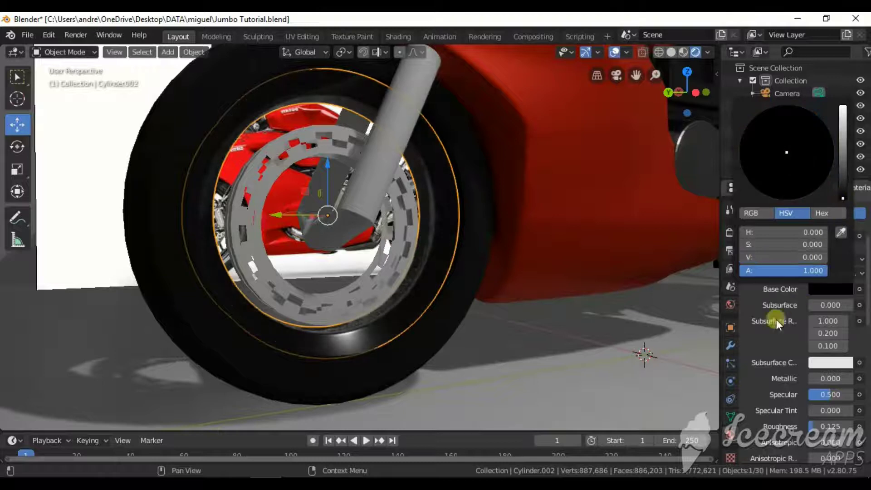
drag(817, 435, 820, 427)
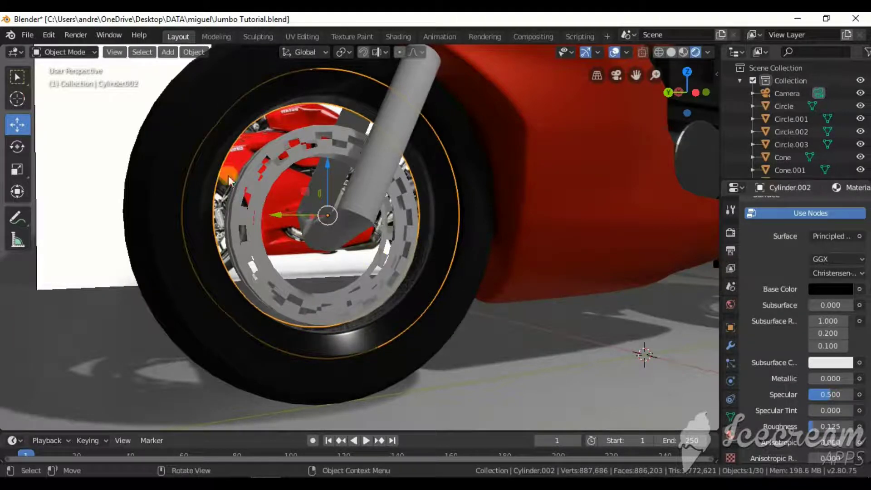
Step: Save the motorcycle project file
click(36, 33)
click(68, 117)
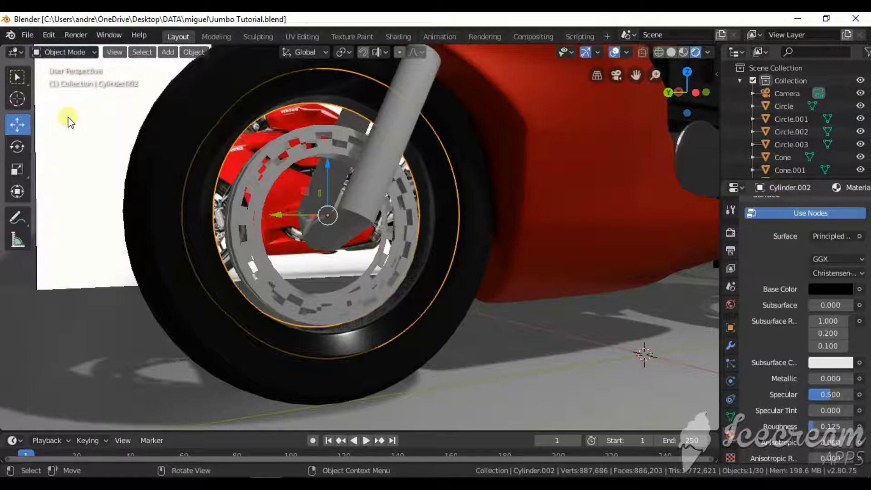
Step: Assign the existing Material.006 to the rear wheel's rim
scroll(383, 279, down, 5)
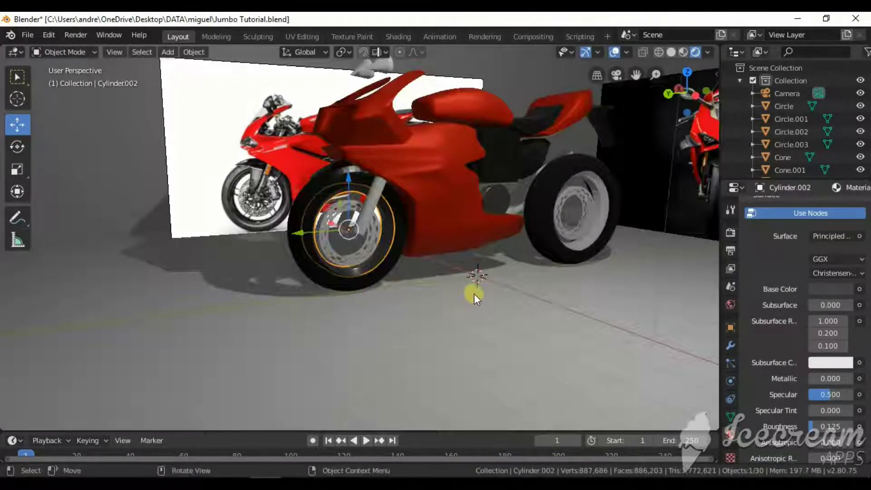
middle_drag(474, 293, 313, 268)
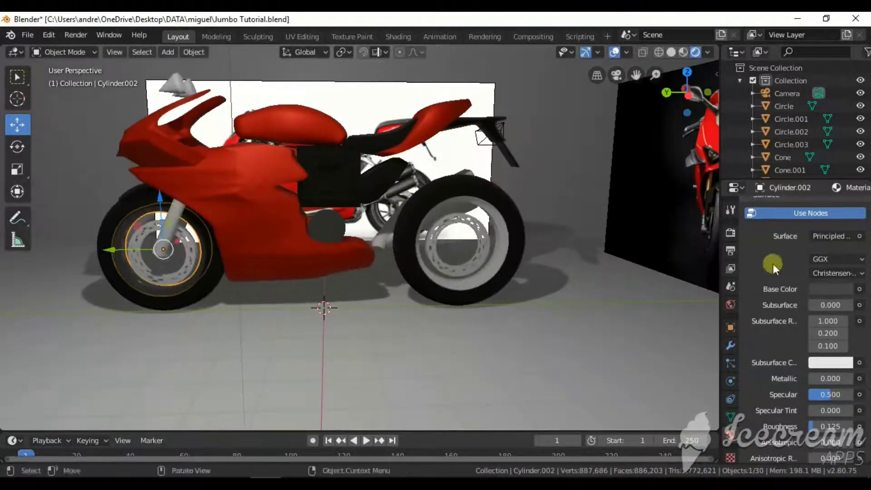
scroll(785, 285, up, 5)
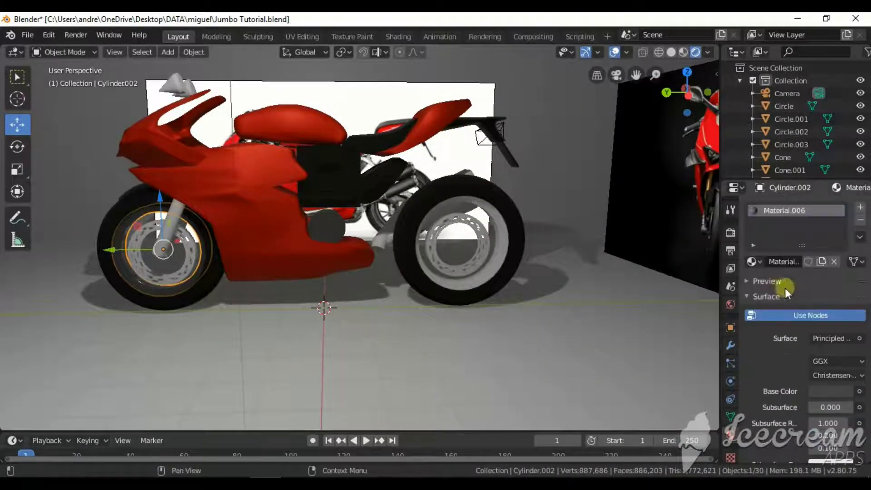
click(502, 240)
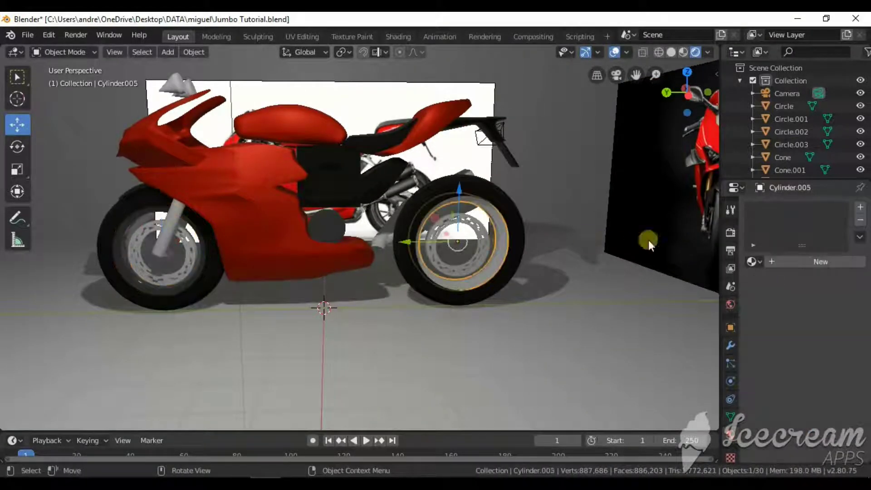
click(753, 262)
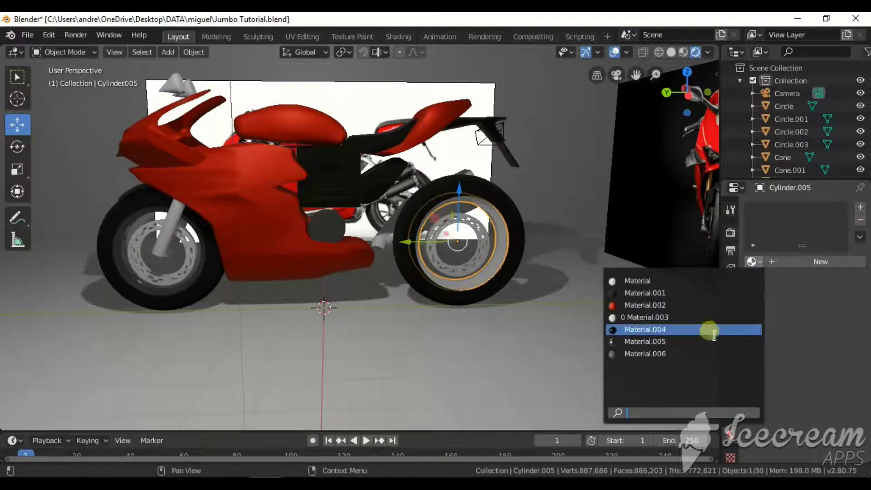
click(680, 352)
Step: Add a Subdivision Surface modifier to the rear rim with render and viewport subdivisions both at 5
scroll(457, 292, up, 6)
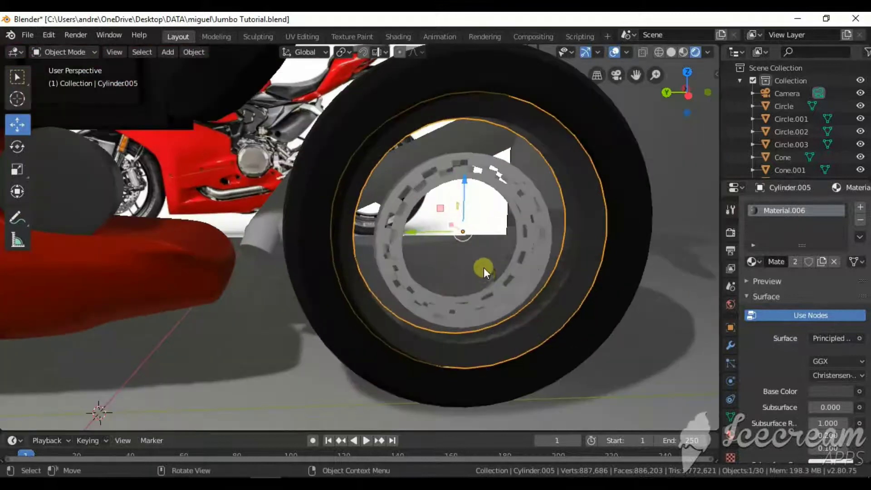
scroll(455, 293, up, 3)
middle_drag(495, 292, 700, 316)
click(731, 346)
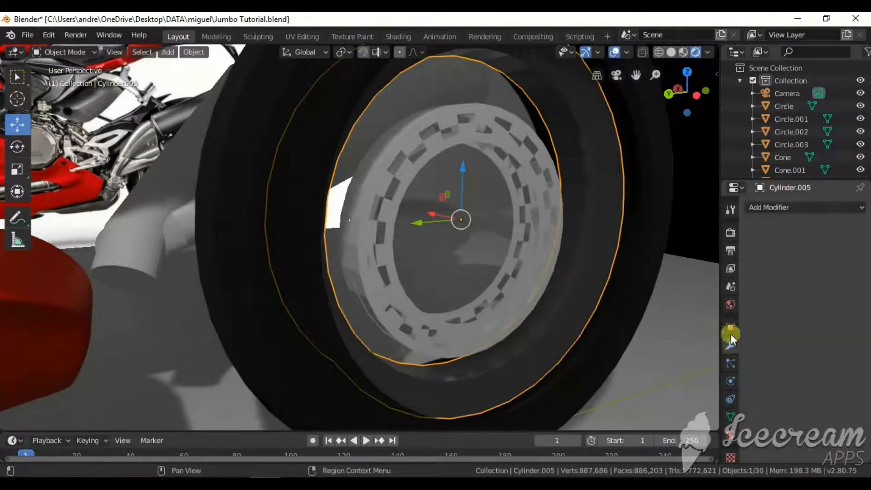
click(774, 210)
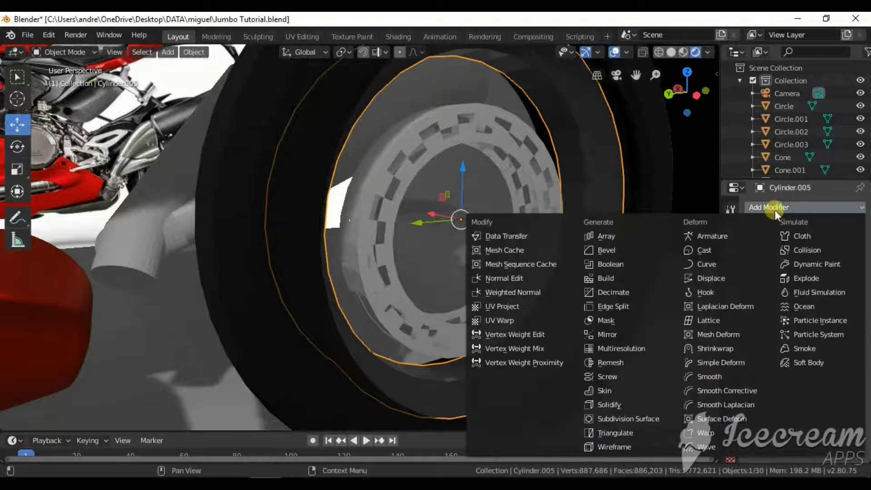
click(646, 420)
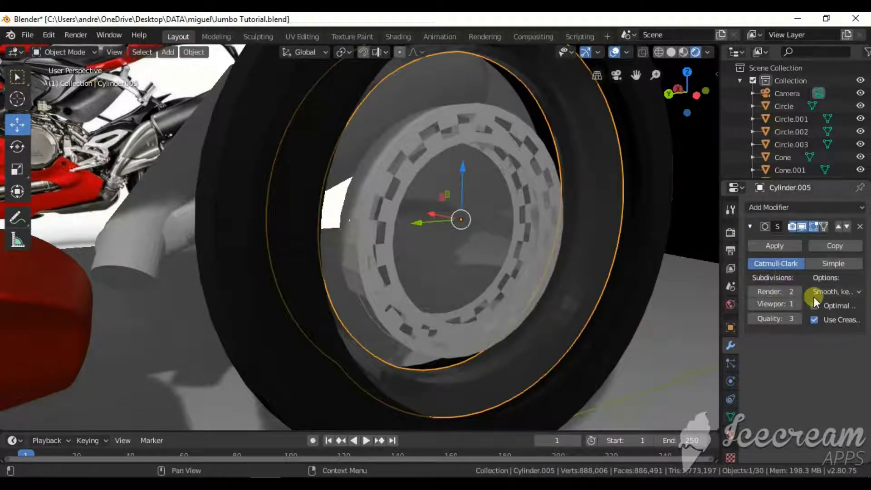
click(798, 304)
click(798, 303)
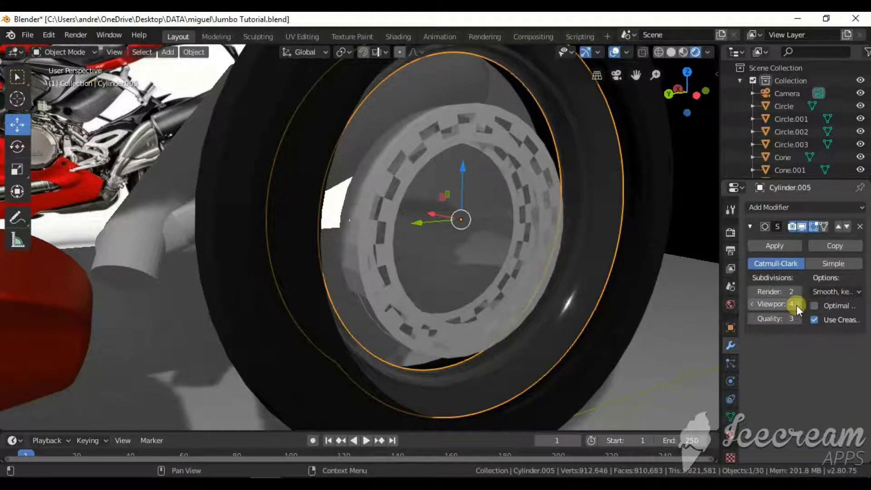
click(796, 304)
click(797, 293)
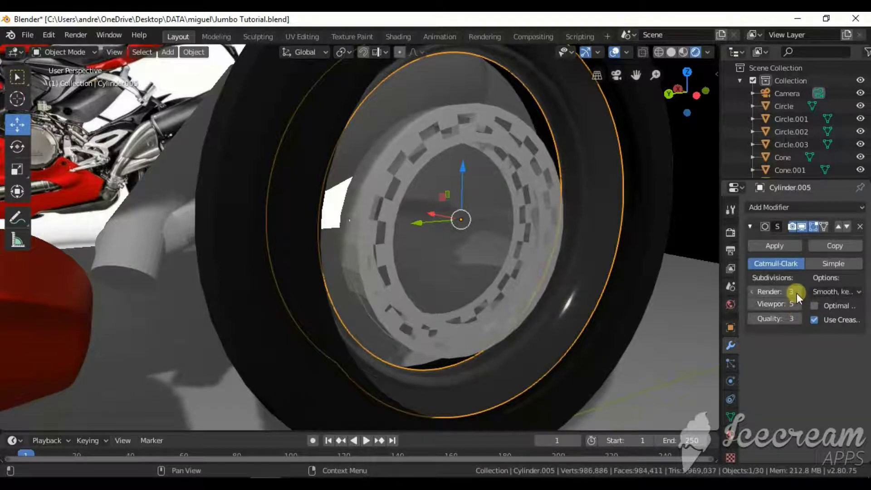
click(797, 293)
click(796, 293)
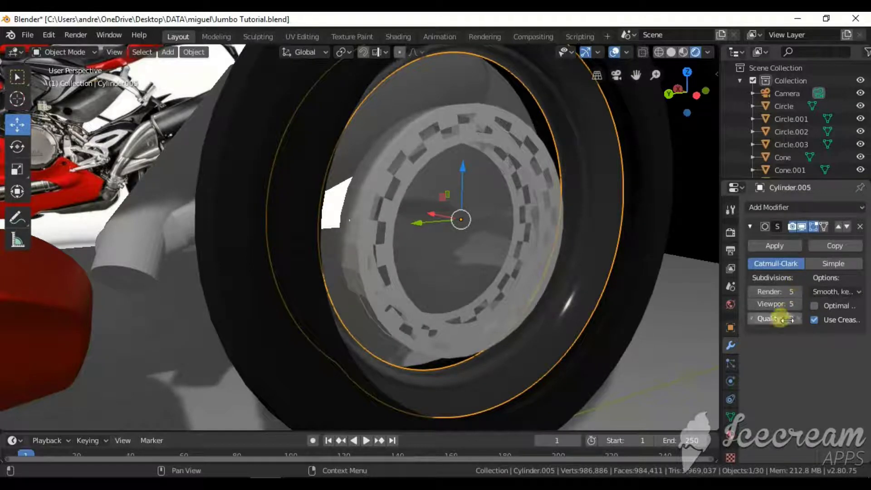
Step: Add two loop cuts on the rear rim's near side, one slid fully onto the outer edge and one around the inner band
key(Tab)
key(ctrl+r)
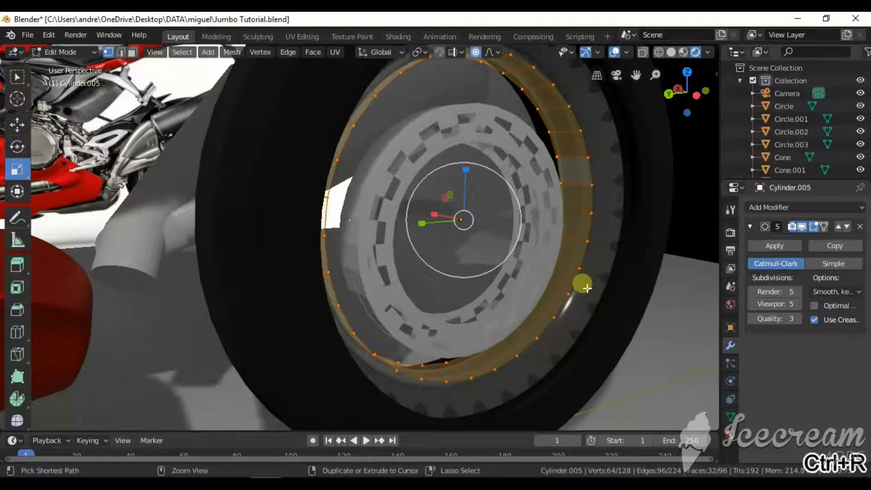
click(578, 291)
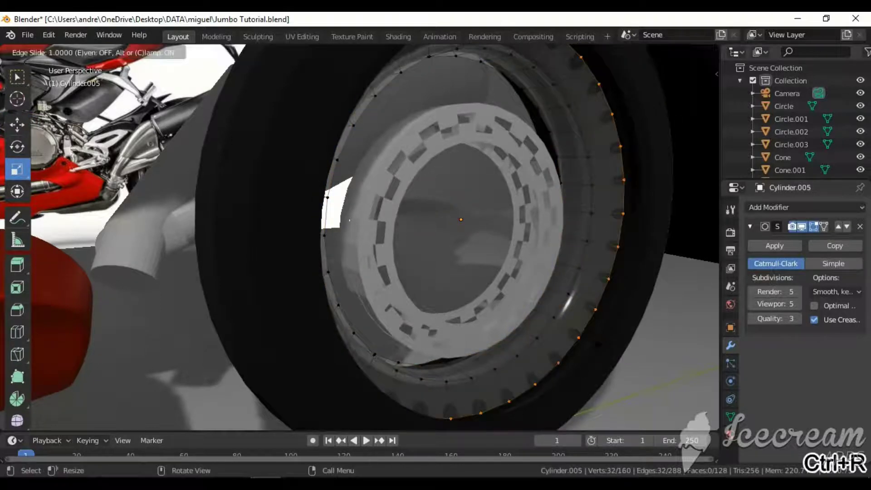
click(579, 317)
key(ctrl+r)
click(576, 316)
right_click(576, 316)
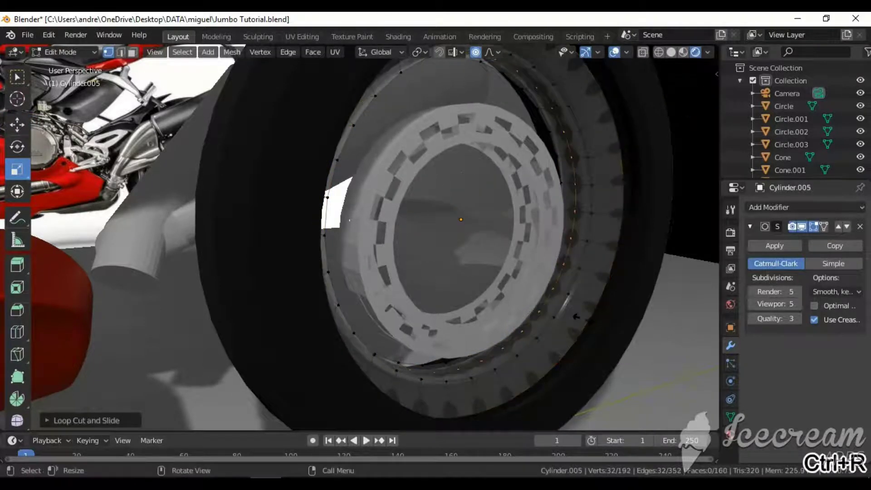
Step: Add two loop cuts on the rear rim's opposite side, one slid toward the tyre and one fully inward, and finish mesh editing
middle_drag(404, 254, 470, 279)
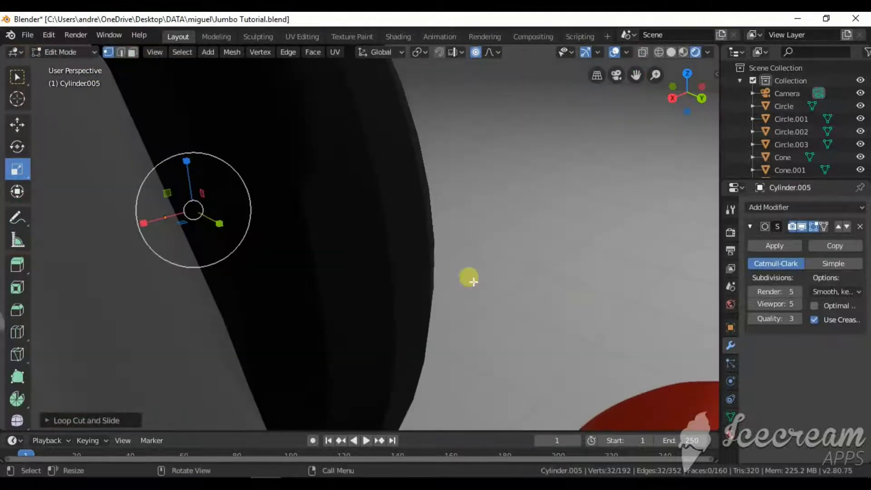
key(KP_Decimal)
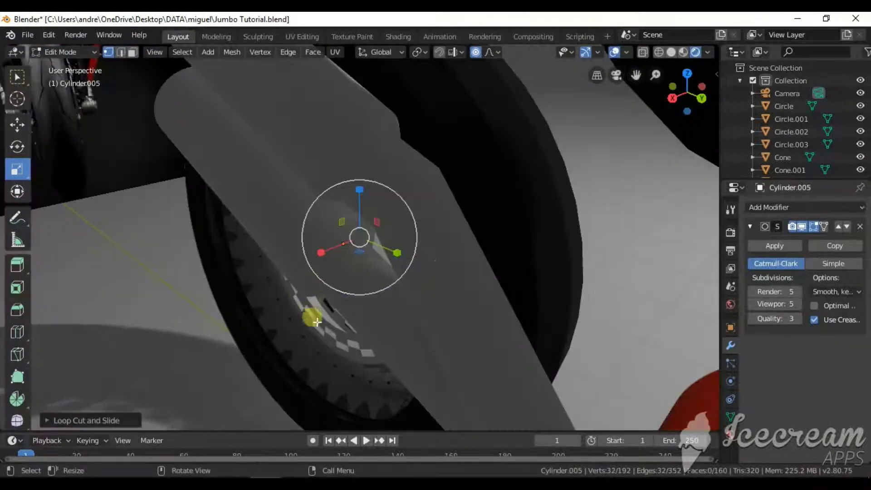
key(ctrl+r)
click(297, 355)
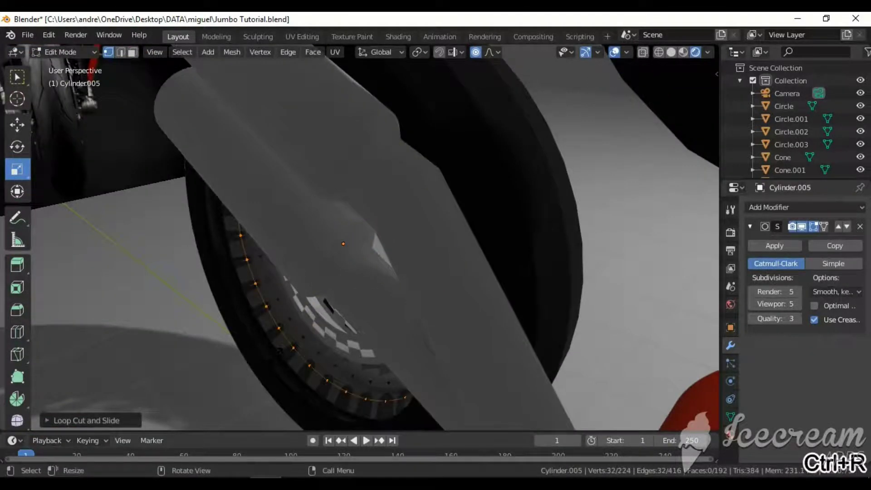
click(270, 366)
key(ctrl+r)
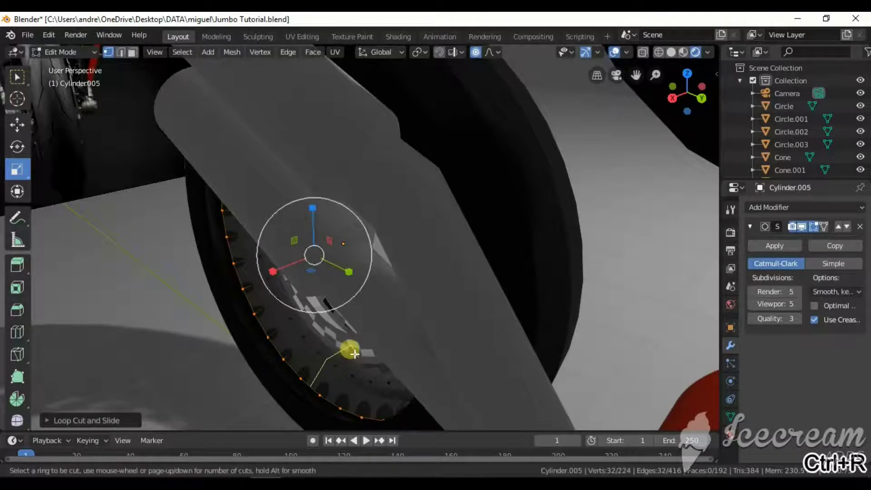
click(317, 368)
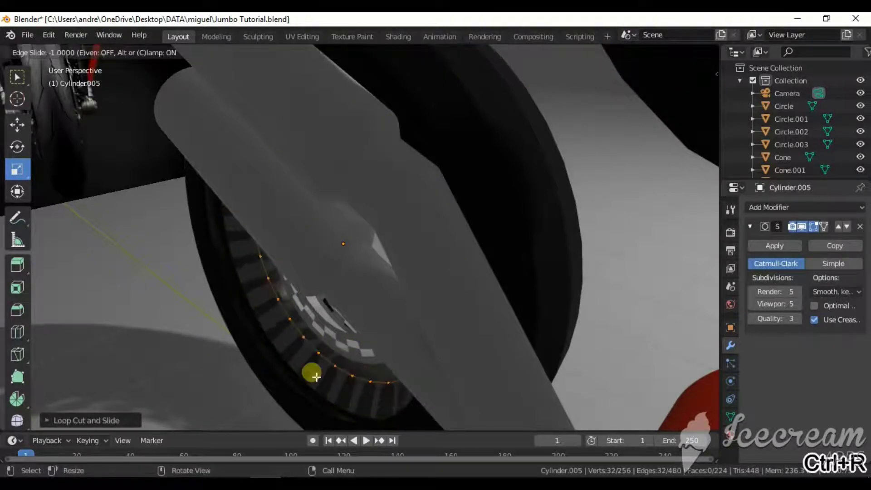
click(316, 377)
key(Tab)
middle_drag(575, 262, 354, 241)
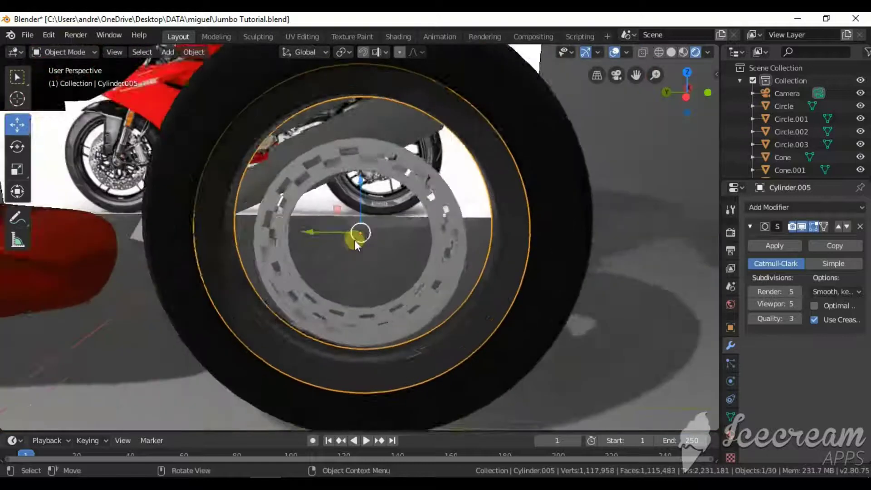
Step: Join the two front brake discs into one object and create a new material for it
scroll(353, 239, down, 6)
click(472, 151)
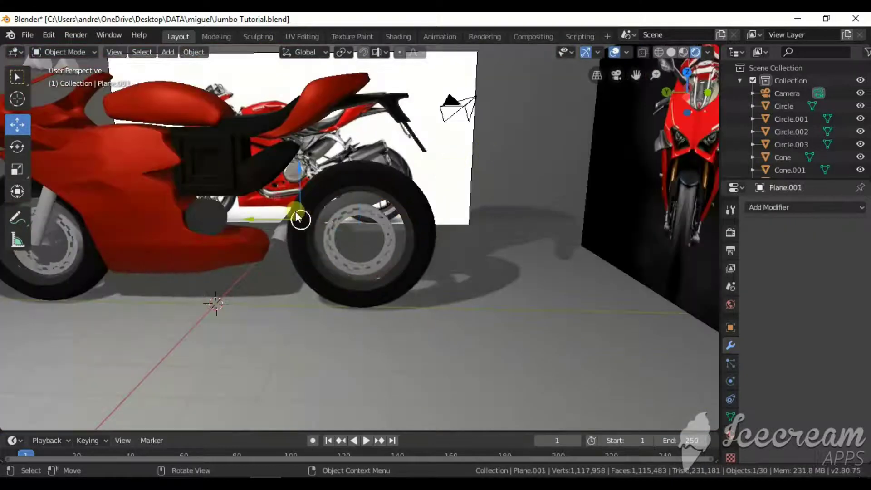
scroll(297, 218, down, 6)
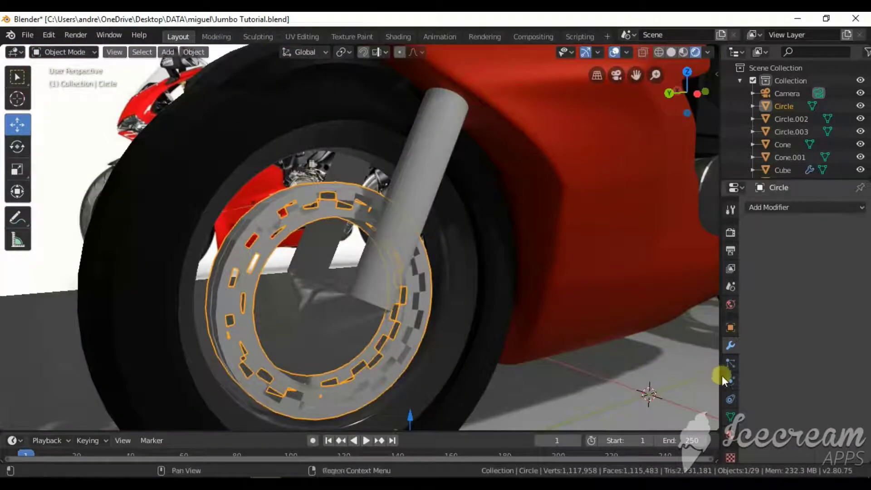
click(726, 439)
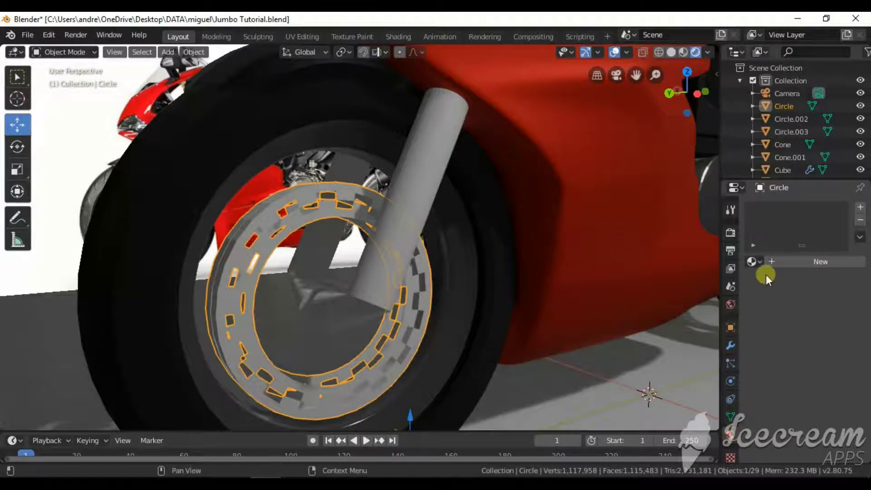
click(753, 262)
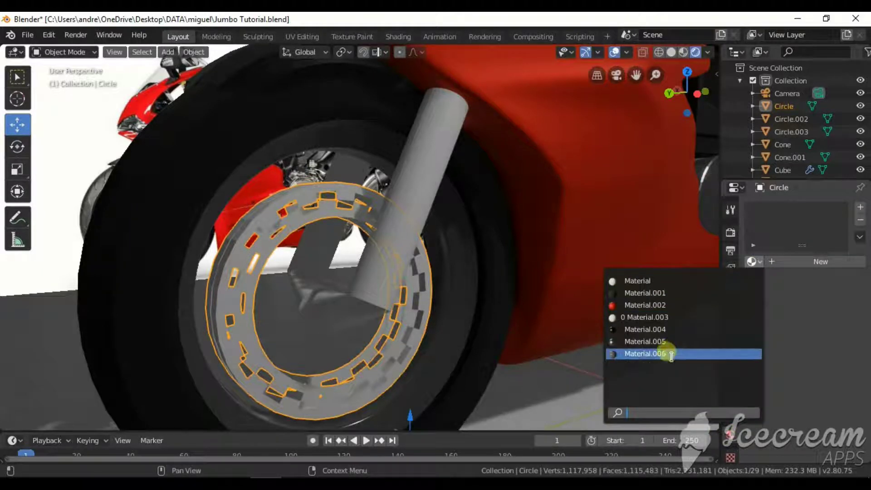
click(771, 262)
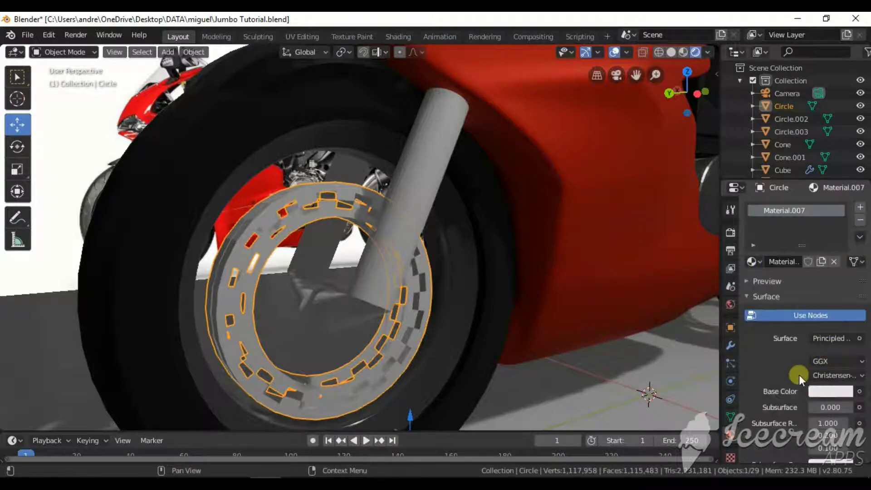
Step: Try metallic 1.000 on the front brake disc material, return it to 0.000, and set roughness to 0.042
scroll(778, 377, down, 8)
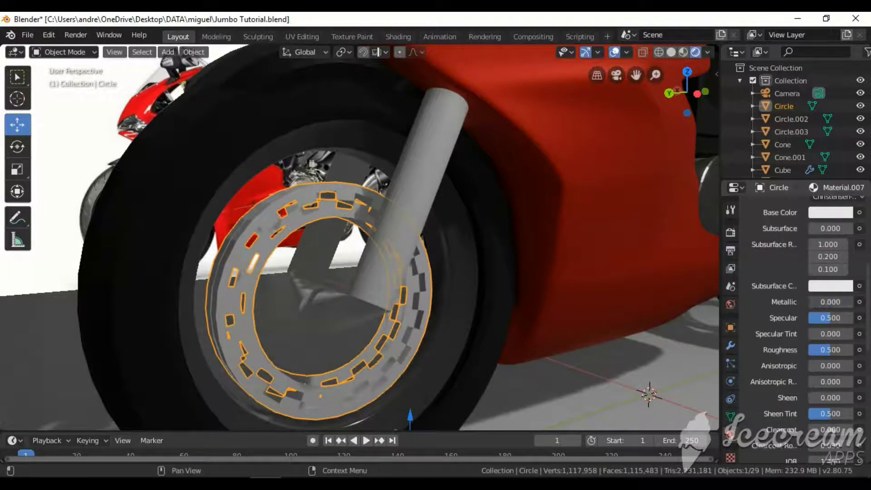
drag(814, 301, 851, 300)
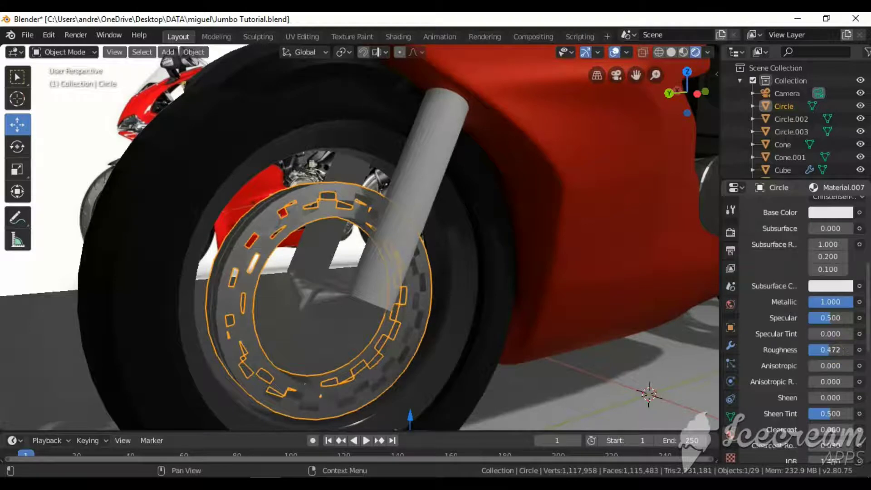
drag(824, 350, 814, 350)
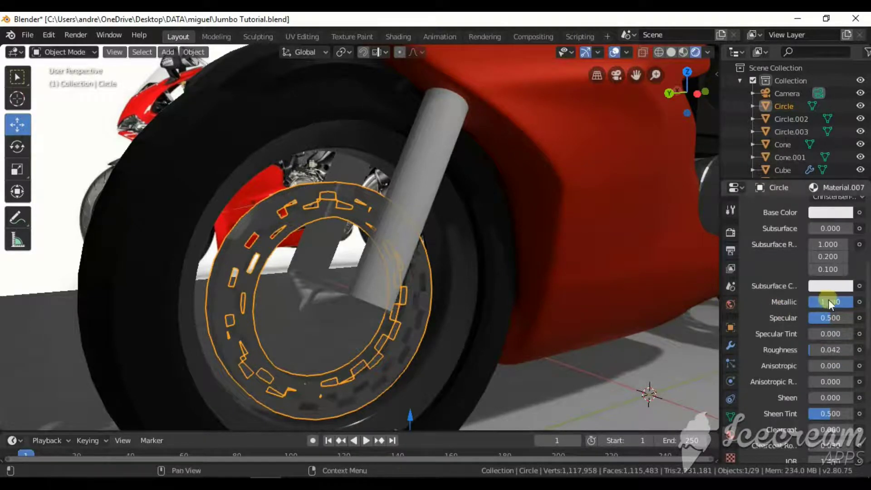
drag(828, 299, 808, 301)
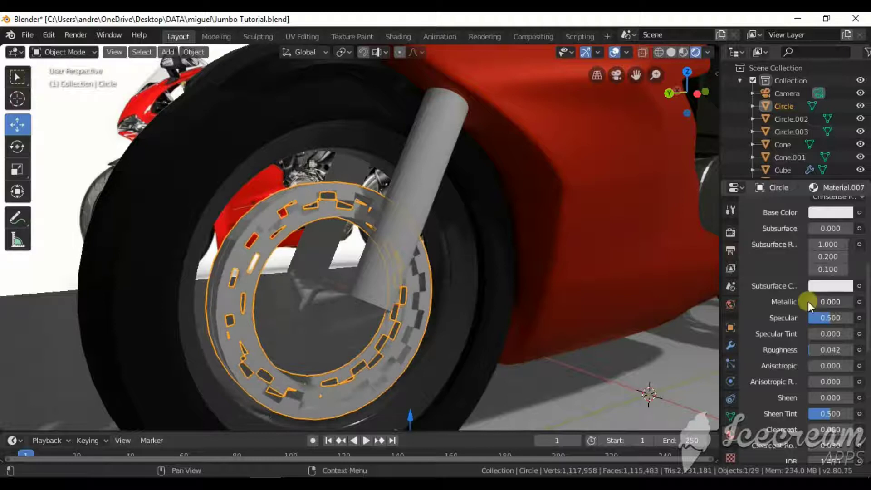
Step: Try a blue base colour on the front brake disc material and settle on red with hue 0.977 and saturation 1.000
click(828, 213)
drag(817, 241, 830, 251)
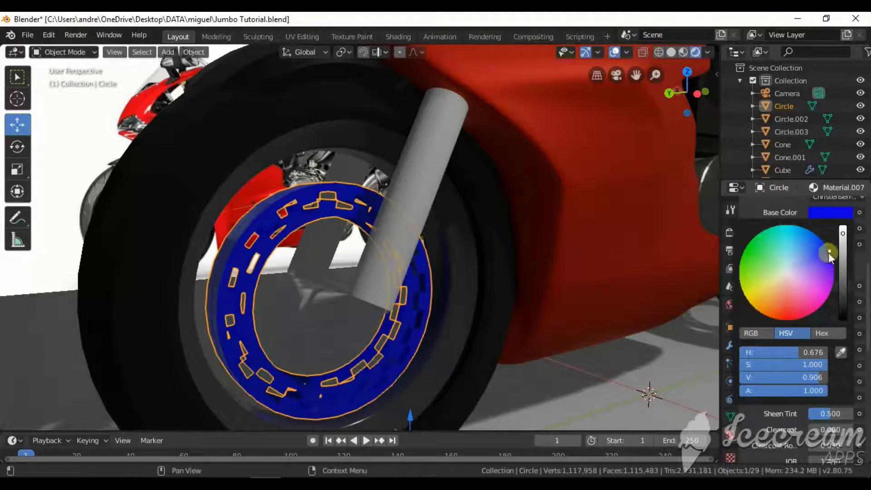
drag(788, 311, 793, 319)
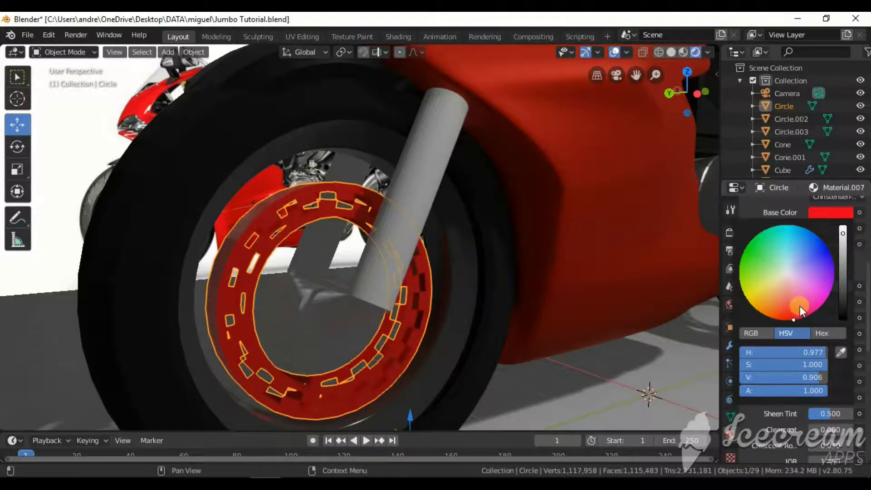
Step: Join the two rear brake discs into one object
scroll(413, 322, down, 10)
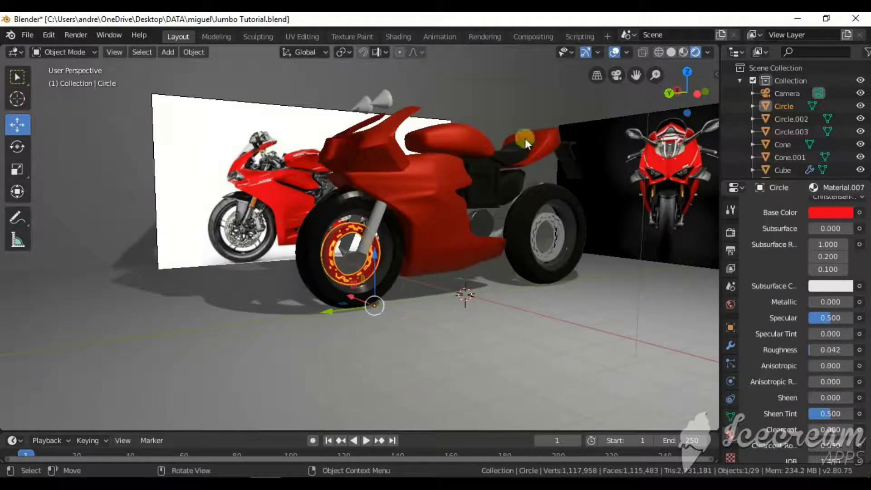
click(551, 224)
click(357, 241)
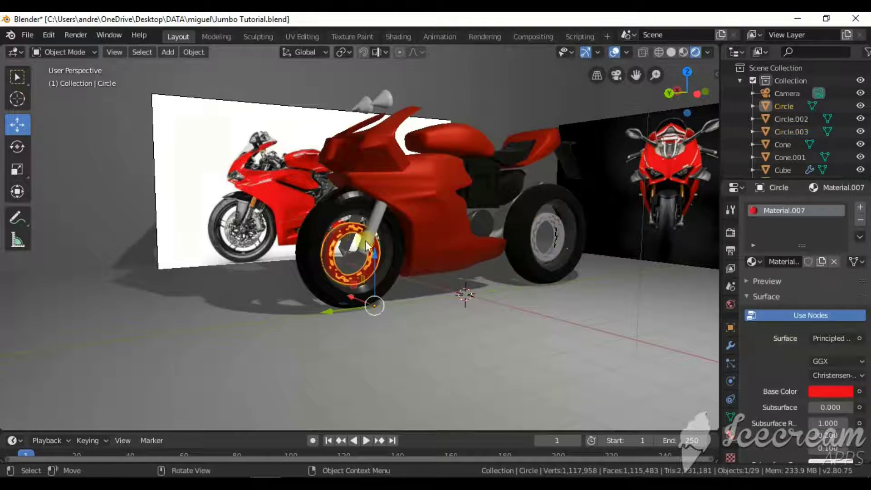
scroll(408, 263, up, 5)
scroll(407, 263, up, 1)
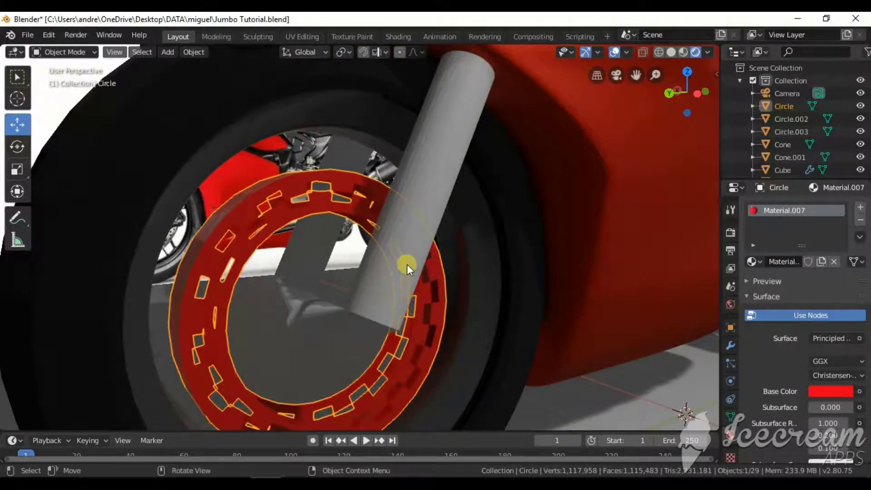
shift+middle_drag(590, 263, 247, 290)
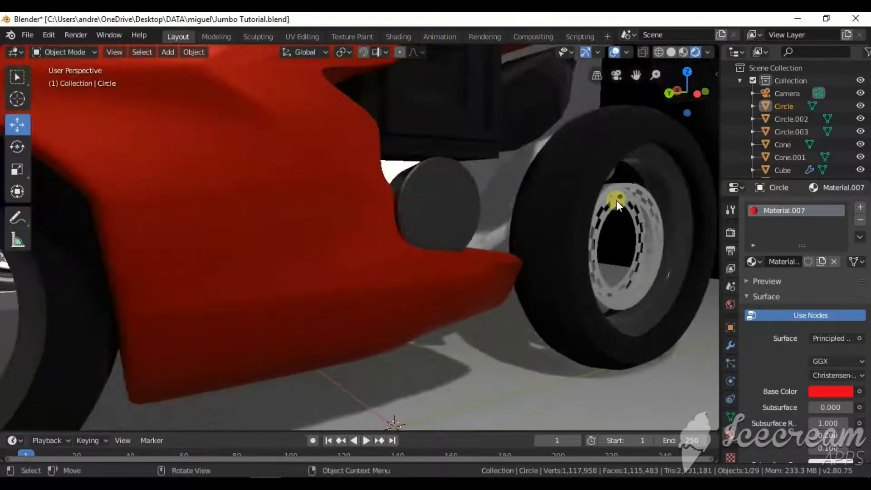
click(640, 202)
key(KP_Decimal)
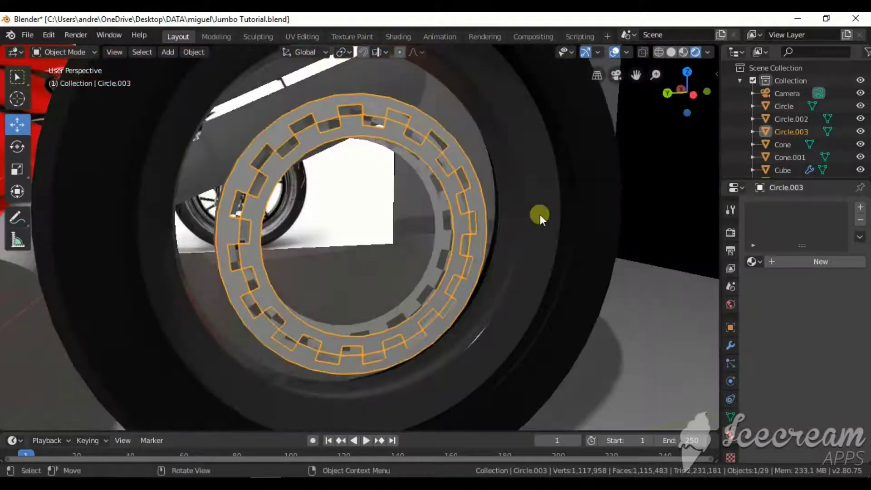
middle_drag(540, 214, 268, 202)
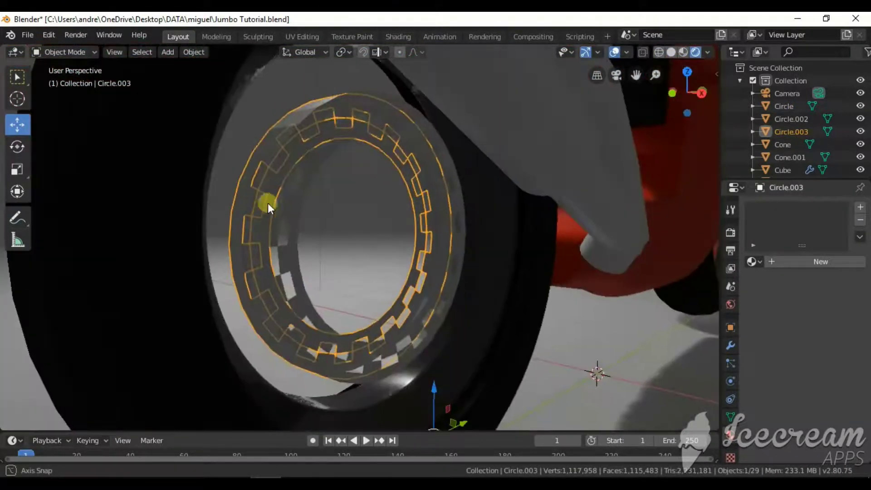
shift+click(309, 127)
key(ctrl+j)
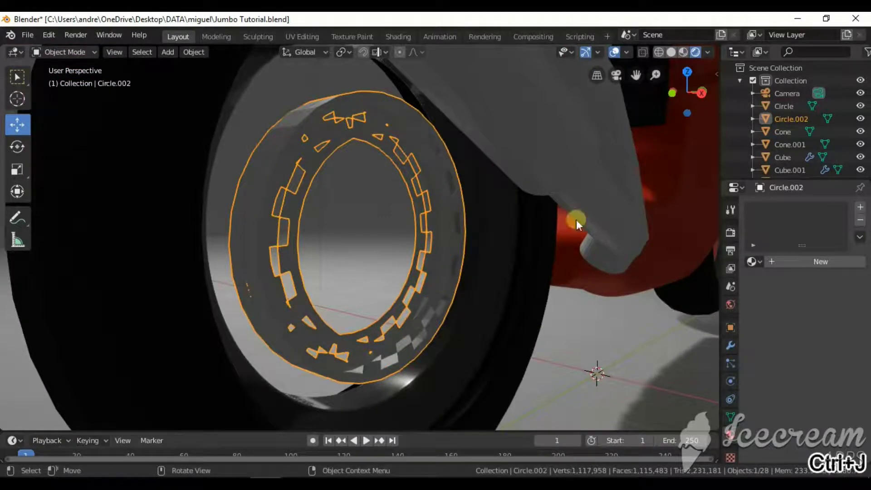
Step: Assign the existing red Material.007 to the joined rear brake discs
click(753, 261)
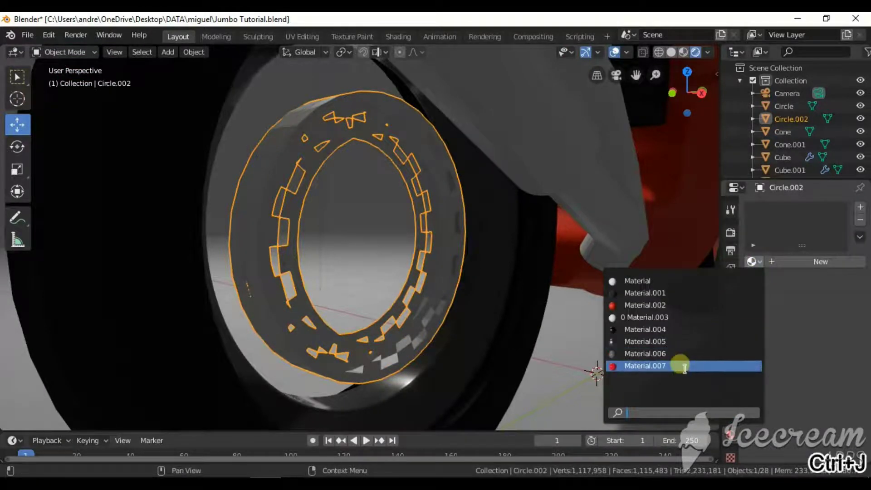
click(649, 364)
middle_drag(288, 251, 440, 260)
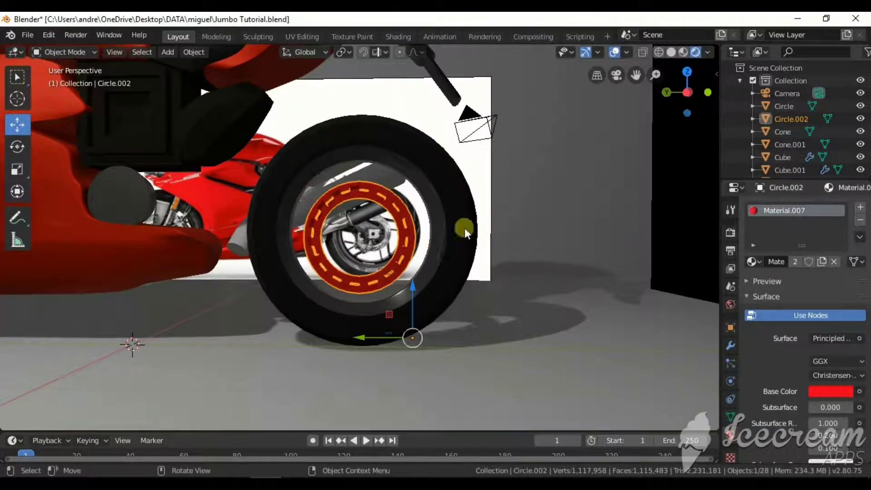
middle_drag(465, 228, 414, 159)
Step: Create a new material for the front fender with a black base colour and roughness 0.236
click(414, 156)
key(Tab)
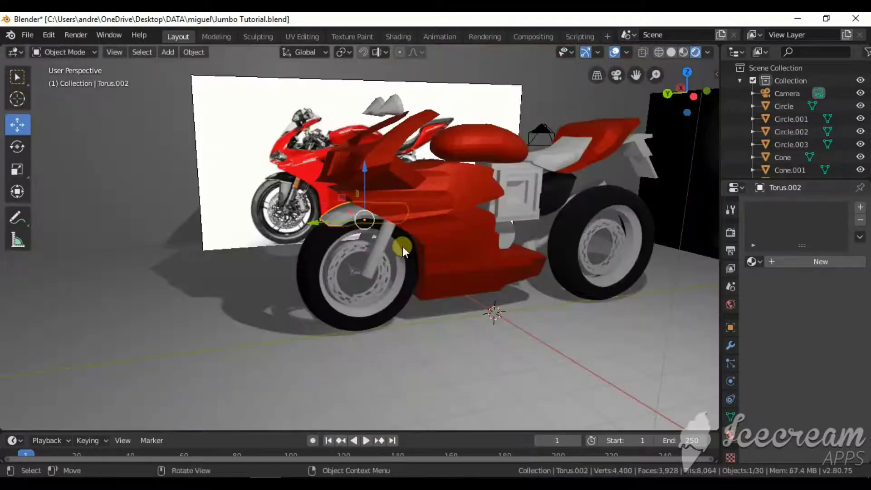
click(402, 246)
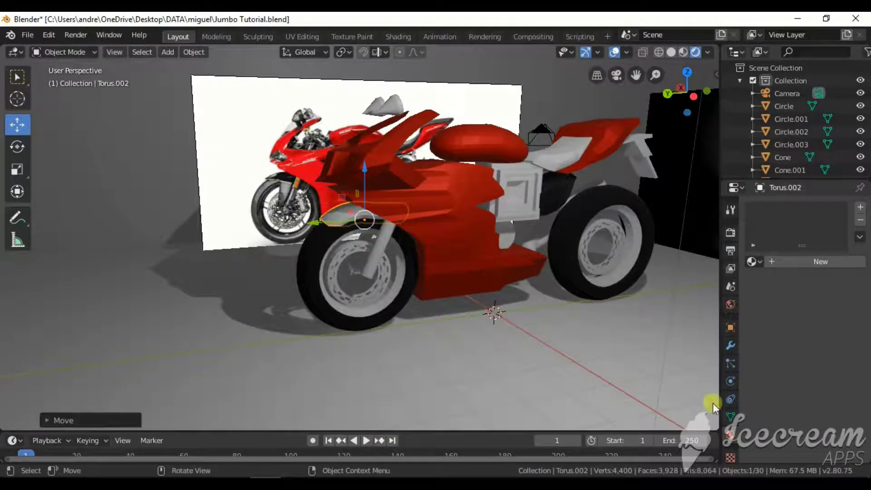
click(751, 262)
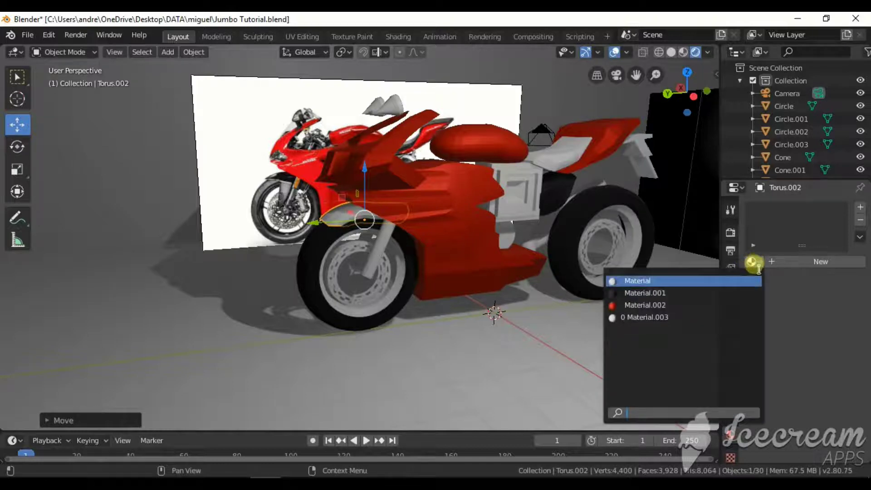
click(801, 265)
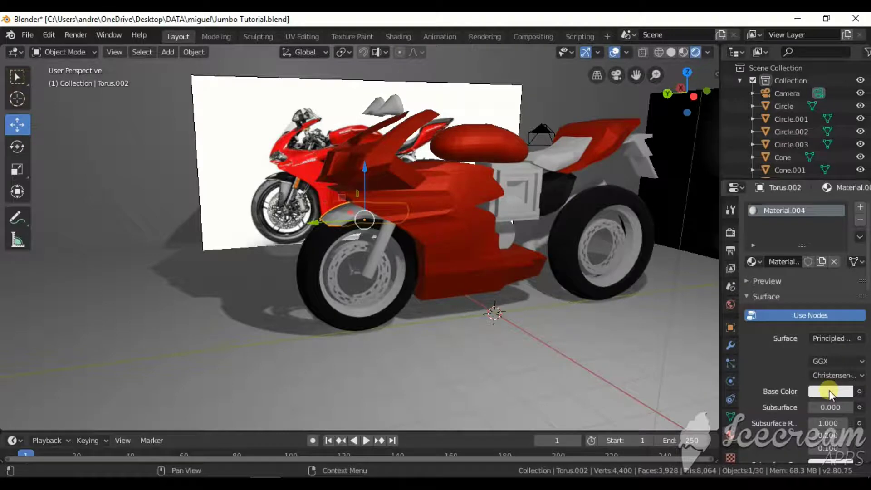
click(828, 390)
click(842, 303)
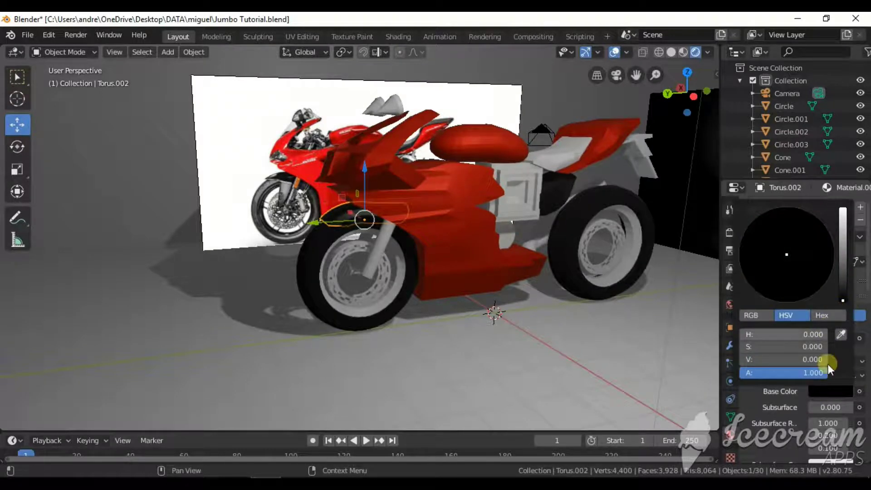
scroll(776, 430, down, 3)
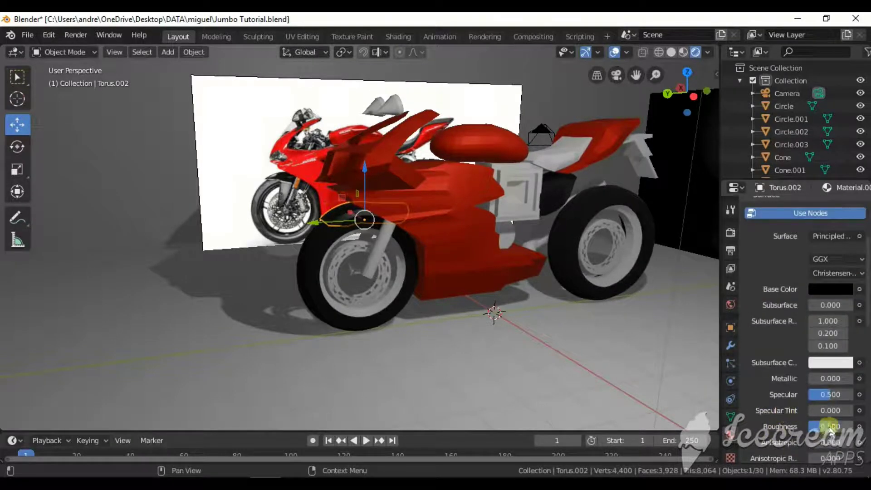
drag(830, 429, 825, 429)
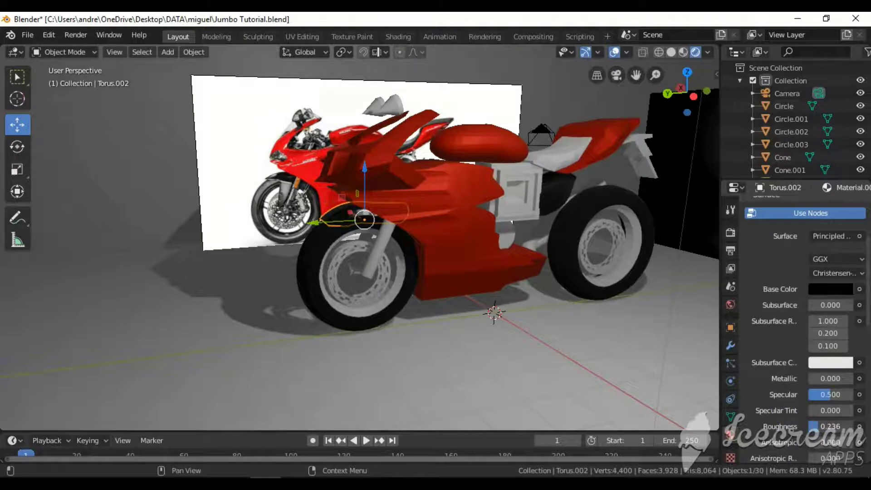
Step: Add a Subdivision Surface modifier to the main side fairing and check its mesh in Edit Mode
scroll(255, 268, up, 5)
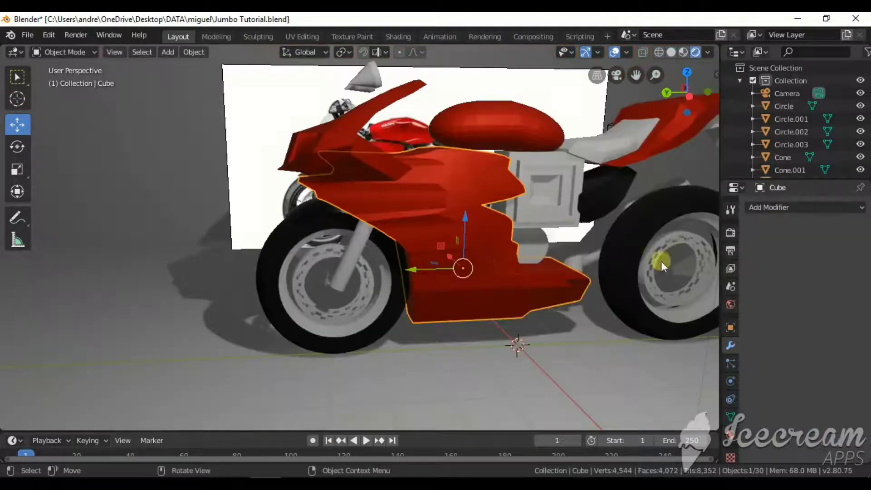
click(775, 208)
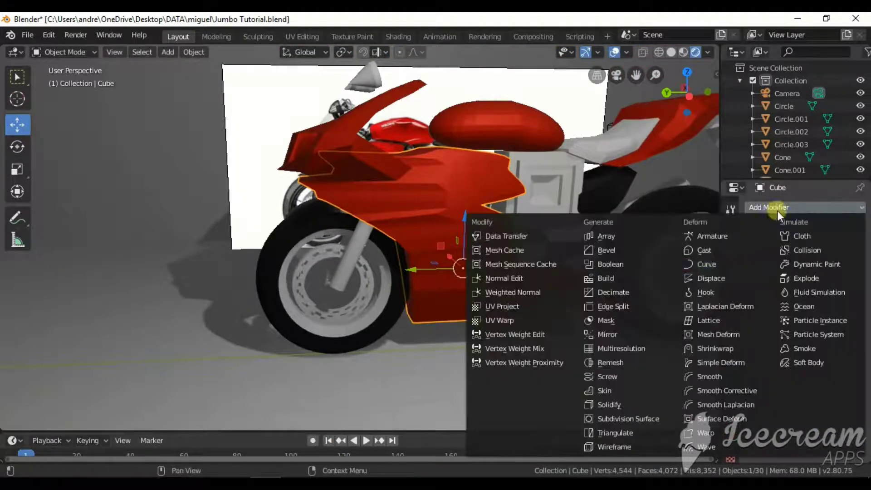
click(638, 418)
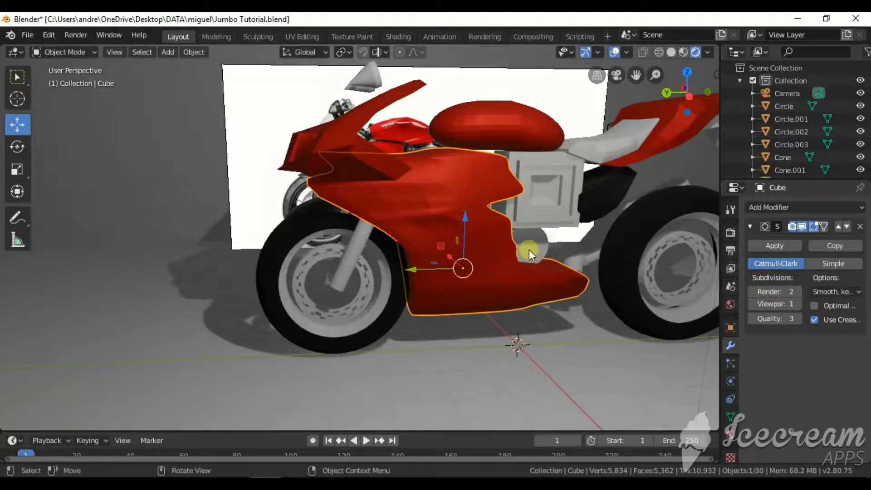
middle_drag(529, 249, 546, 238)
scroll(581, 236, up, 5)
key(Tab)
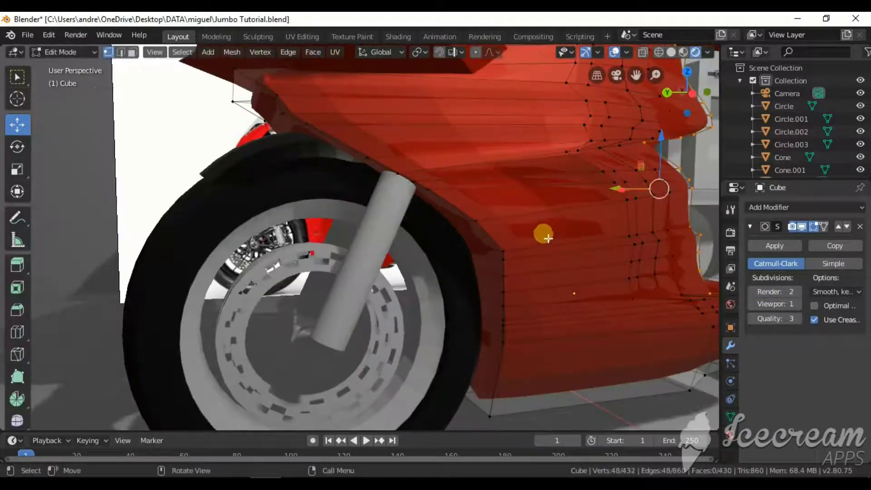
key(Tab)
scroll(555, 225, down, 6)
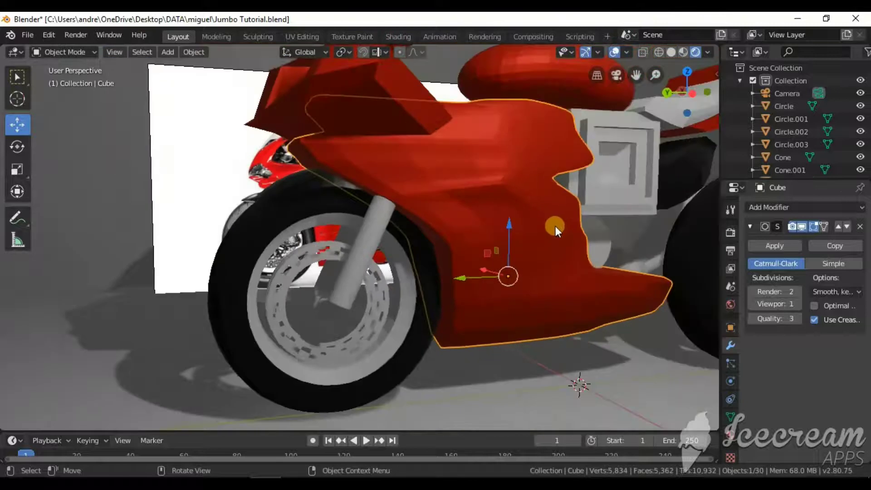
Step: Set the side fairing's subdivision levels to 5 for both viewport and render
click(798, 304)
click(798, 304)
click(799, 304)
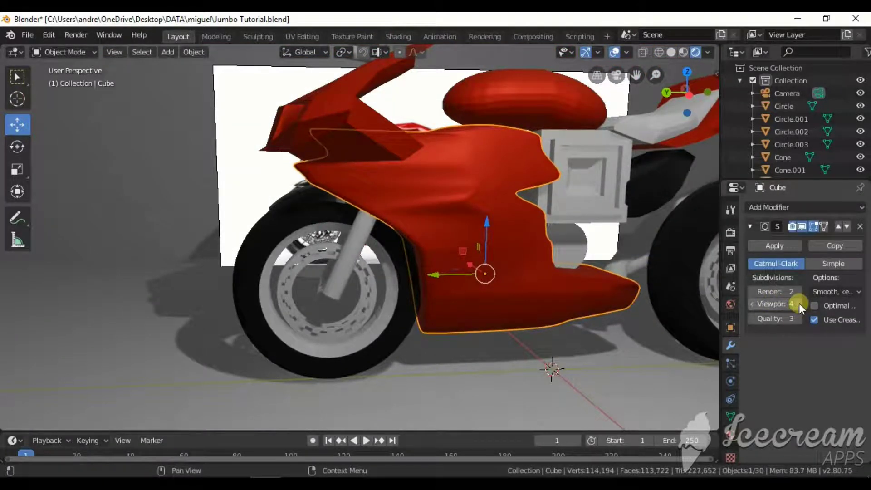
click(797, 293)
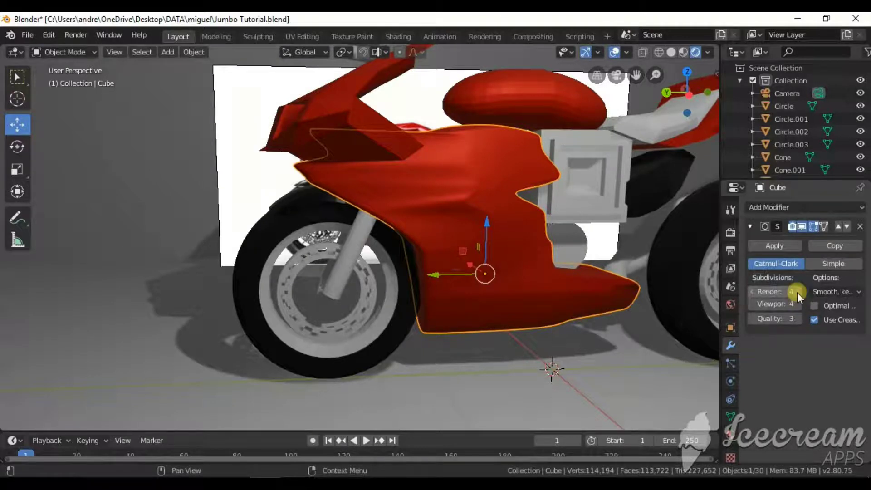
click(796, 293)
click(787, 304)
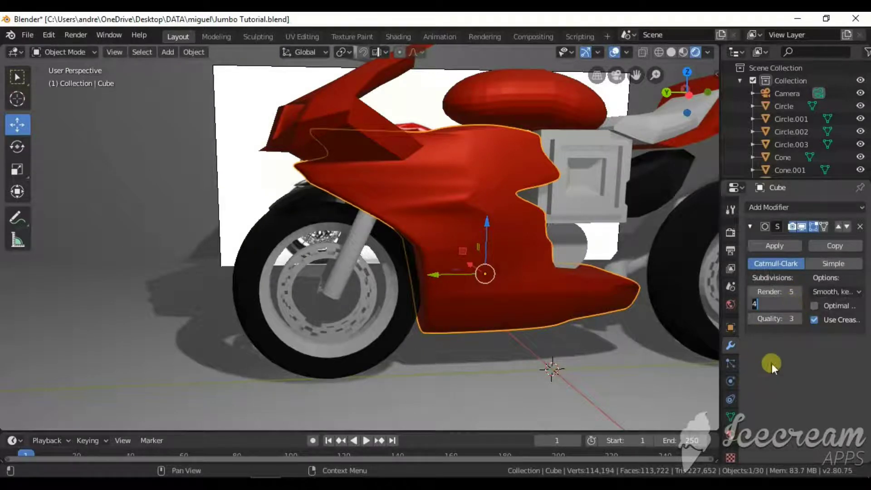
click(799, 305)
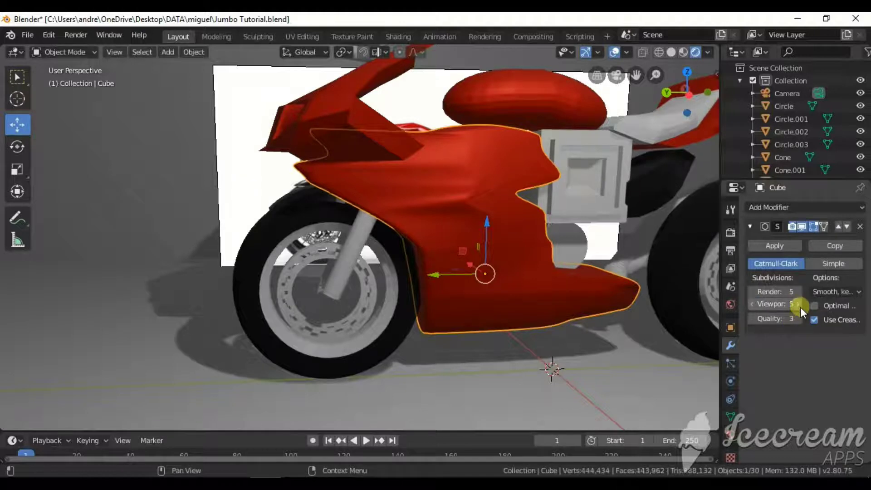
Step: Try a centred loop cut along the rear edge of the side fairing
scroll(589, 286, down, 3)
key(Tab)
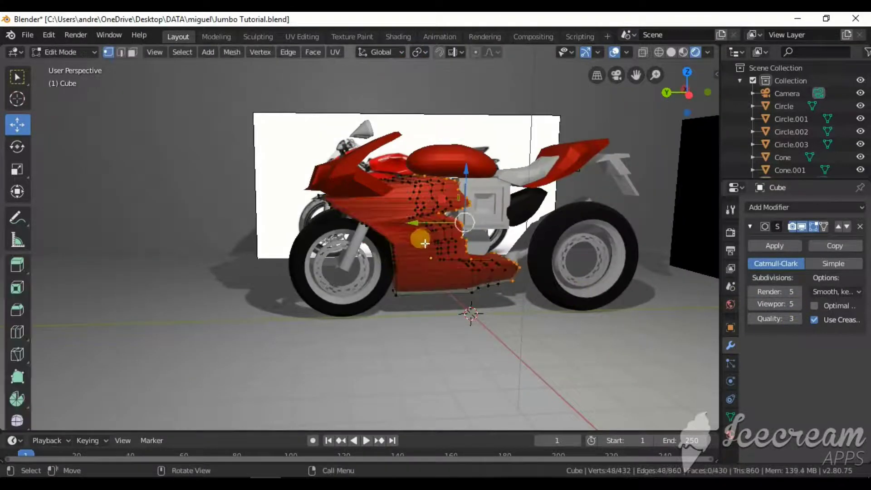
scroll(427, 244, up, 2)
scroll(435, 239, up, 3)
scroll(442, 236, down, 3)
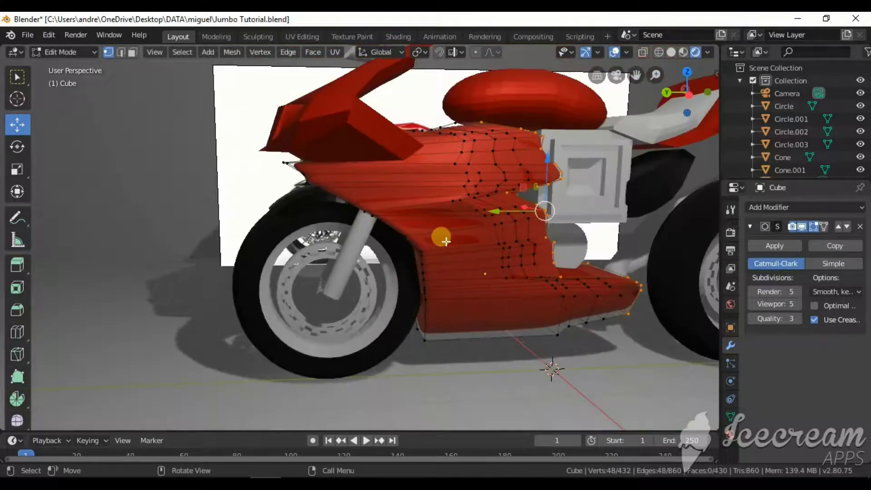
middle_drag(442, 236, 399, 237)
key(ctrl+r)
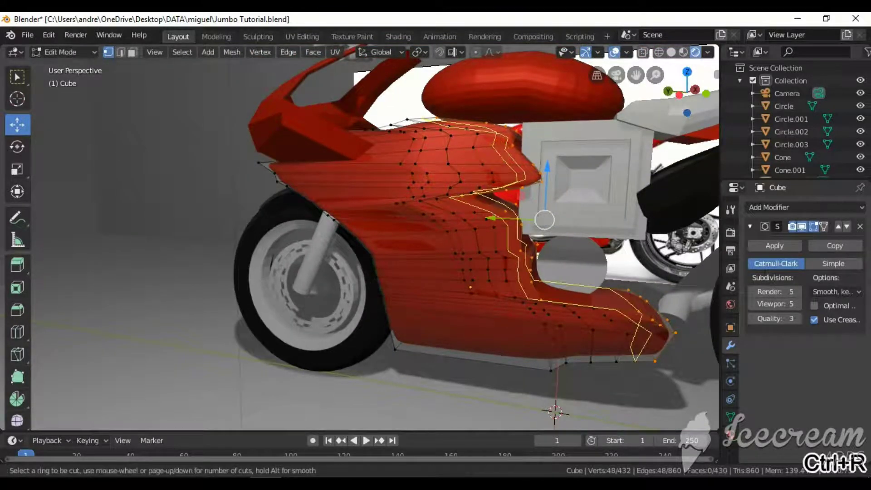
click(530, 134)
right_click(531, 134)
click(537, 162)
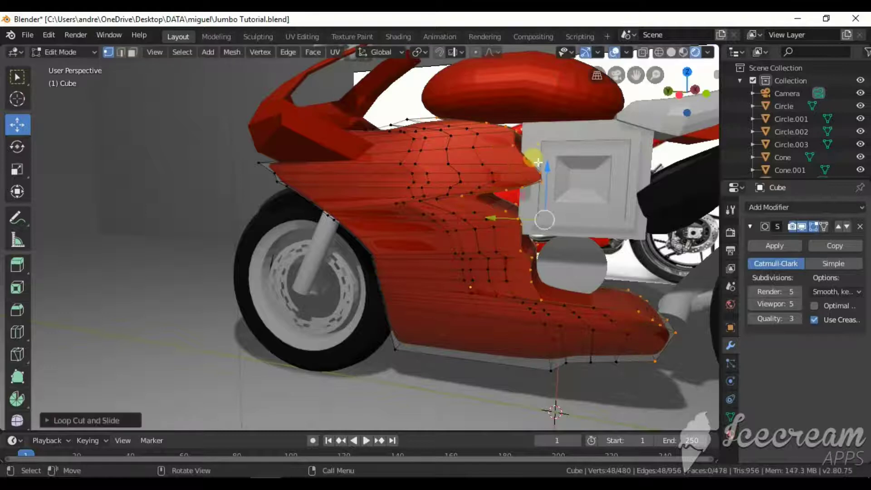
key(Tab)
Step: Undo the loop cut on the side fairing and leave mesh editing
middle_drag(537, 205, 501, 215)
key(ctrl+z)
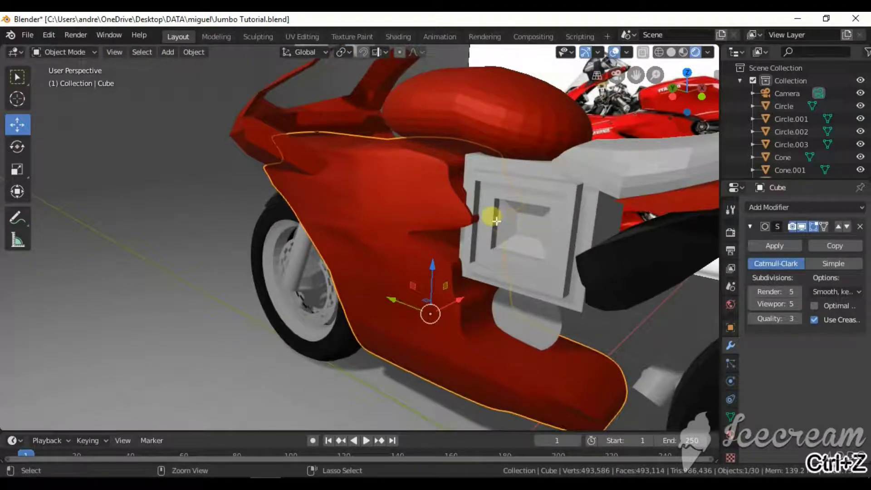
key(Tab)
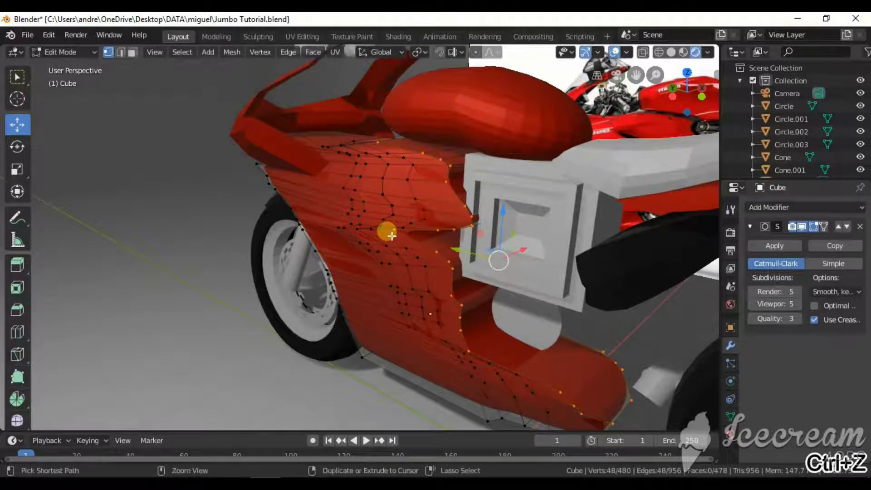
key(Tab)
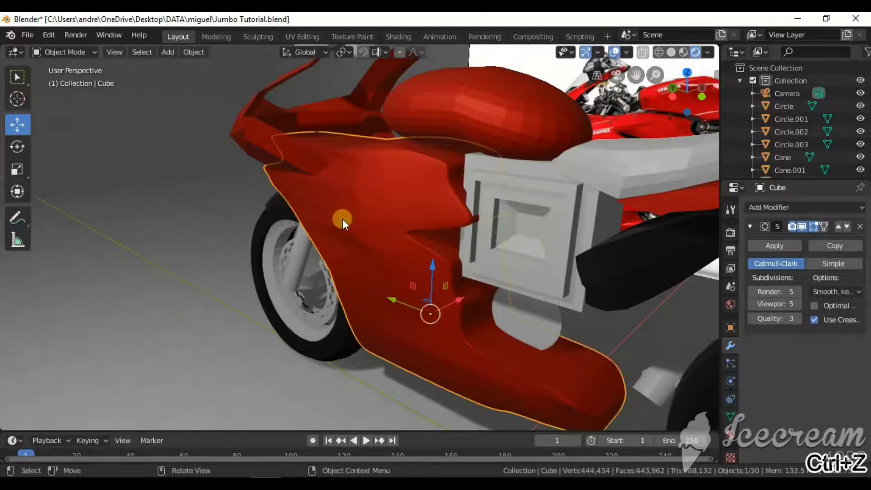
Step: Add a Subdivision Surface modifier to the front fairing around the headlight openings
middle_drag(342, 219, 409, 192)
scroll(298, 206, down, 5)
middle_drag(299, 205, 407, 275)
scroll(347, 233, up, 4)
click(408, 100)
mouse_move(407, 275)
middle_down()
mouse_move(393, 276)
mouse_move(404, 277)
middle_up()
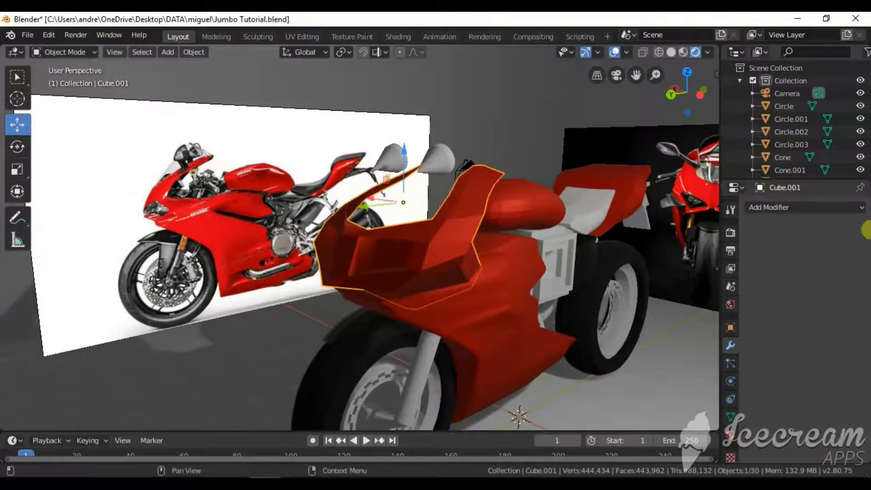
click(777, 207)
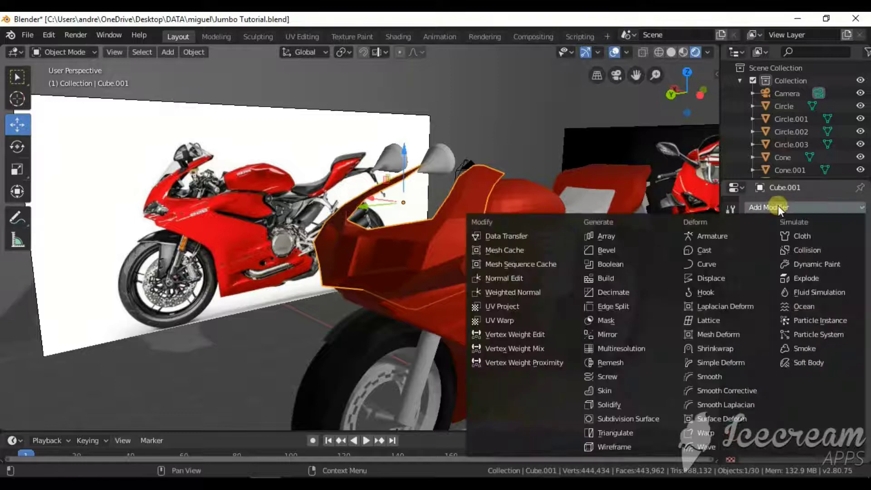
click(646, 418)
Step: Set the front fairing's subdivision levels to 4 for both viewport and render
click(798, 304)
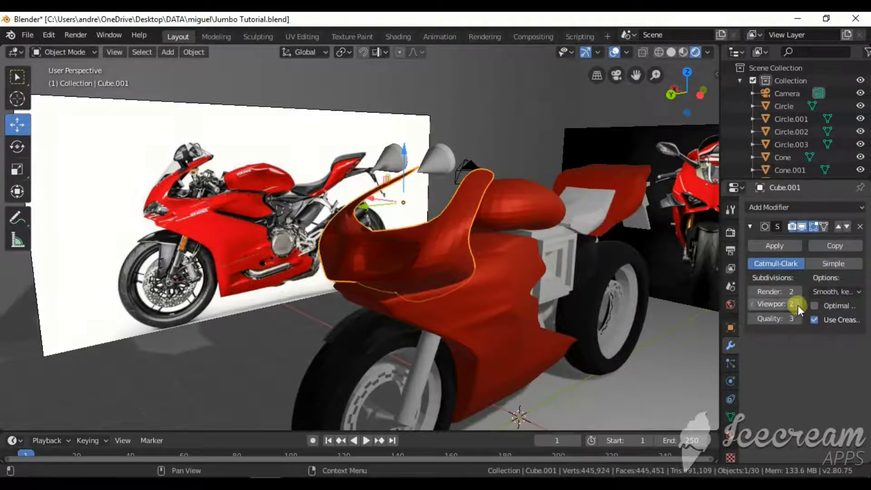
click(797, 303)
click(797, 304)
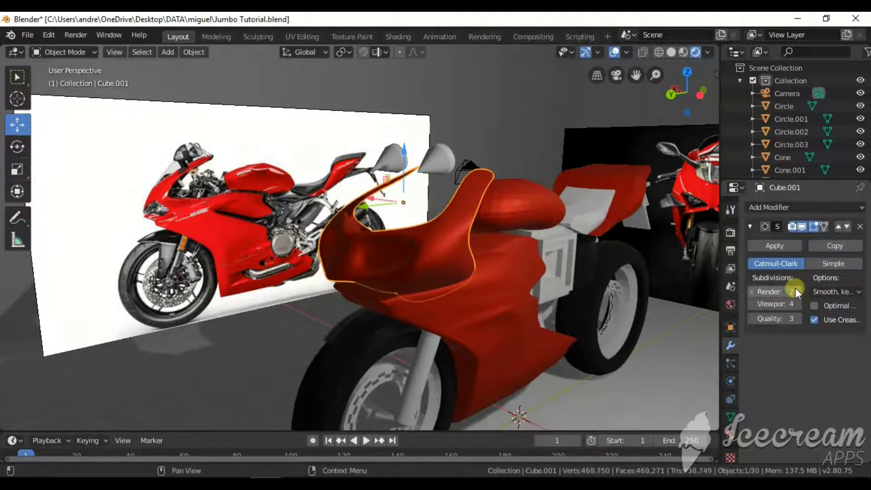
click(795, 290)
click(795, 290)
Step: Add a loop cut along the side of the front fairing and slide it close to the outer edge
key(Tab)
middle_drag(427, 281, 404, 294)
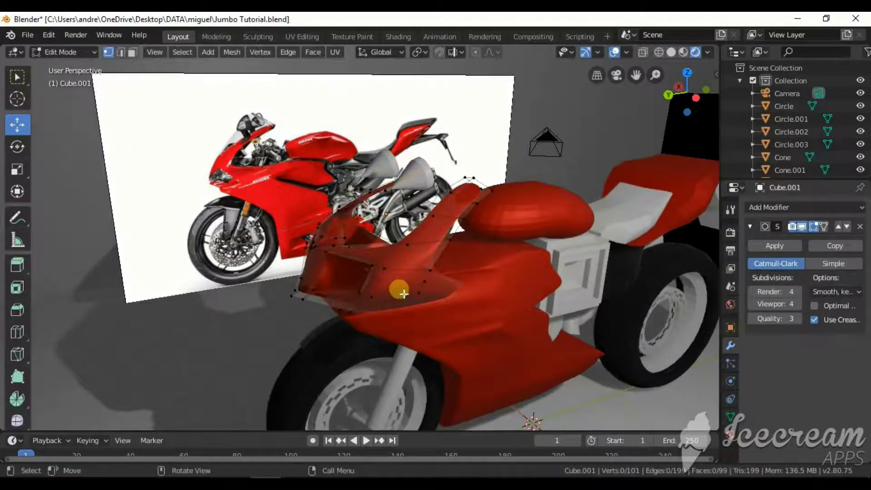
key(ctrl+r)
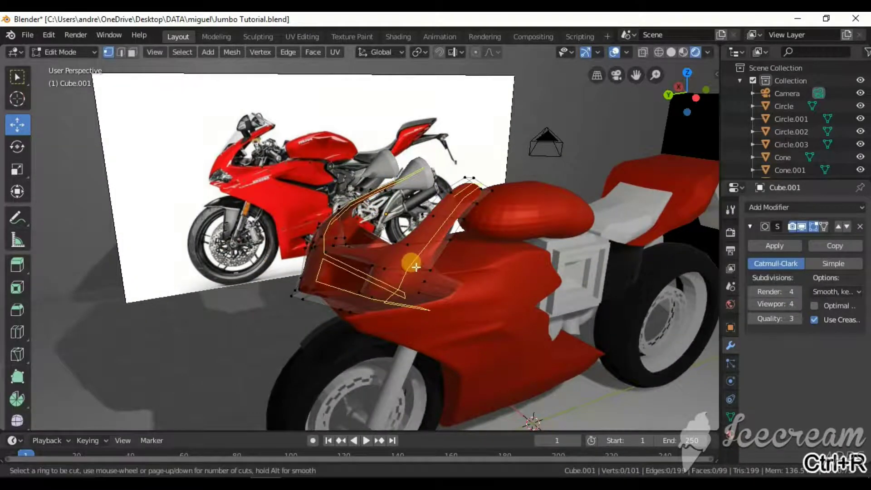
click(410, 262)
click(481, 263)
key(Tab)
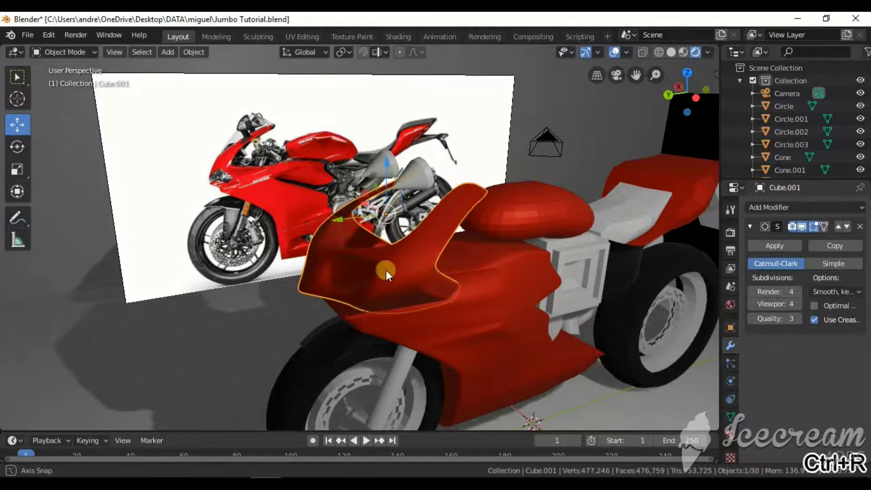
Step: Add a horizontal loop cut through the front fairing's headlight openings and slide it up to their upper edge
middle_drag(386, 271, 543, 270)
scroll(546, 268, up, 5)
middle_drag(573, 231, 521, 260)
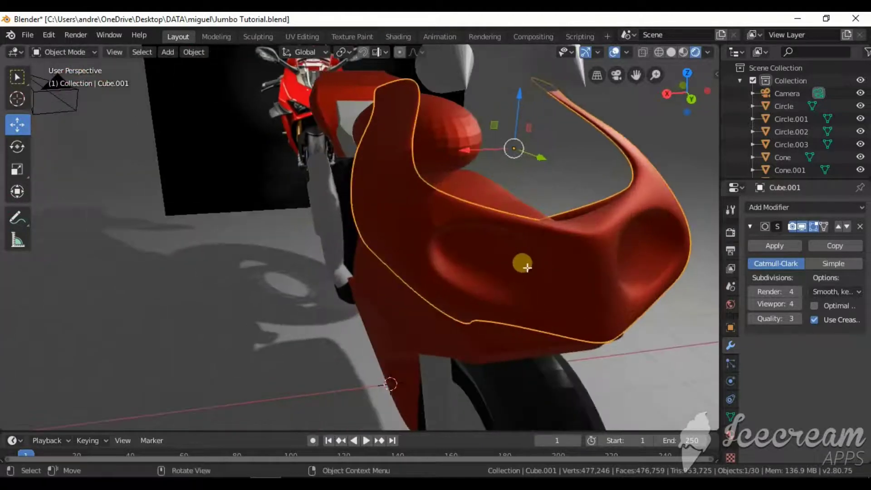
key(Tab)
scroll(457, 280, up, 2)
shift+middle_drag(458, 280, 425, 280)
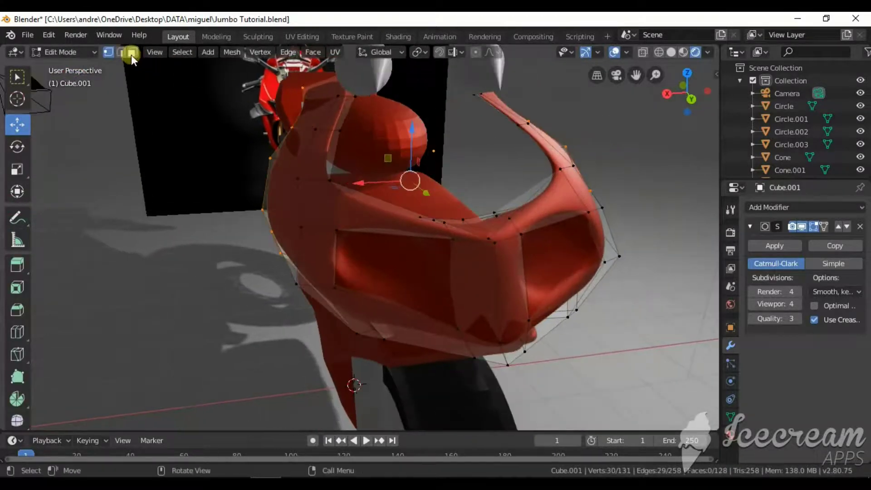
click(132, 53)
click(409, 276)
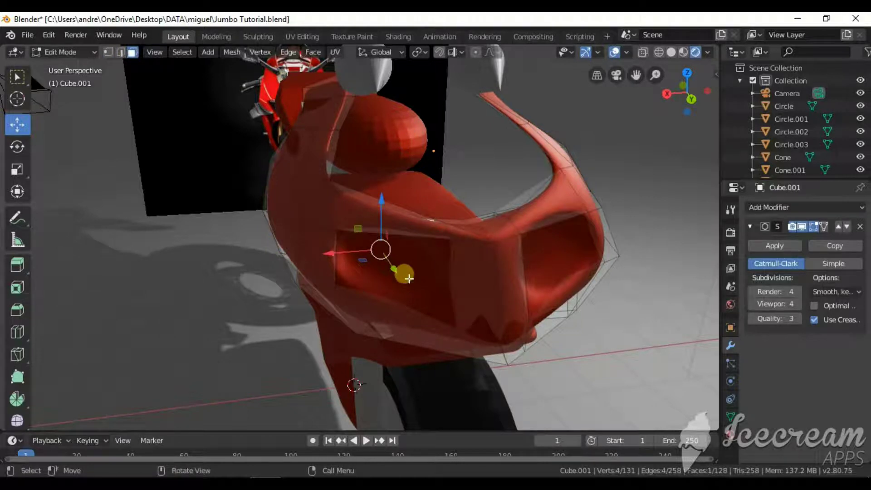
key(ctrl+r)
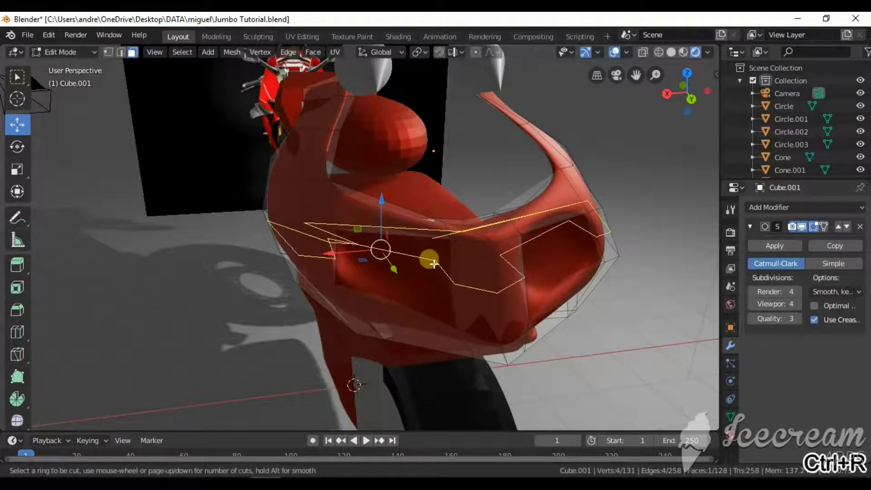
click(439, 297)
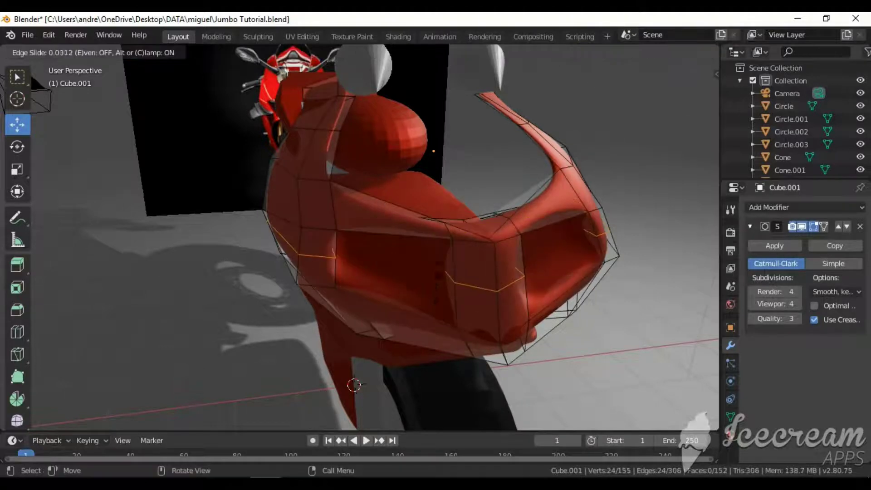
click(453, 212)
key(Tab)
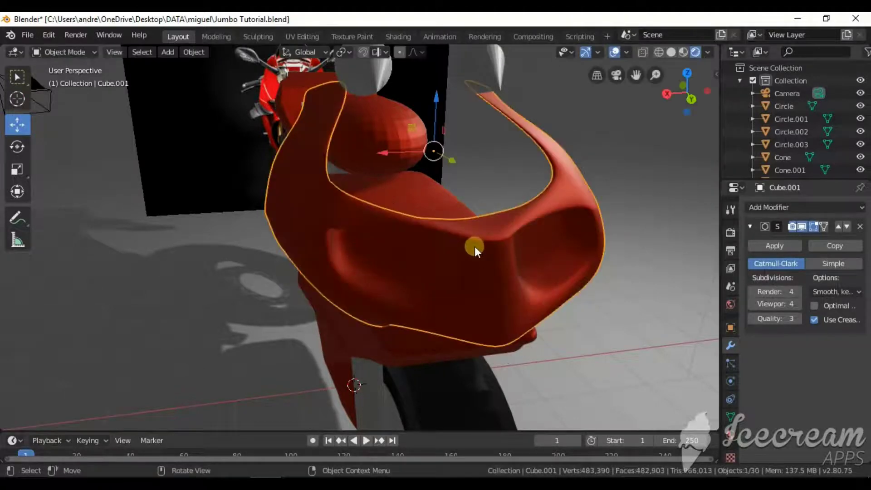
Step: Add a second horizontal loop cut through the headlight openings and slide it down to their lower edge
key(Tab)
key(ctrl+r)
click(457, 277)
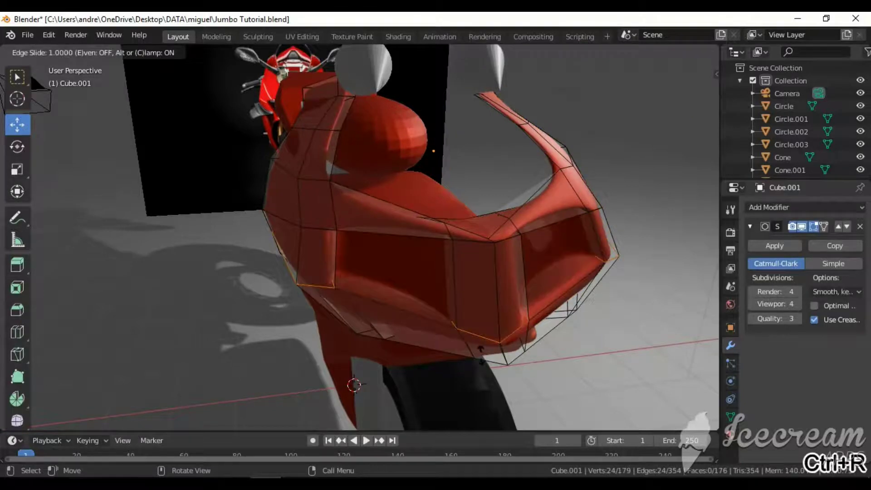
click(490, 381)
key(Tab)
Step: Delete the sphere that forms the red fuel tank
middle_drag(495, 363, 444, 293)
scroll(461, 271, down, 6)
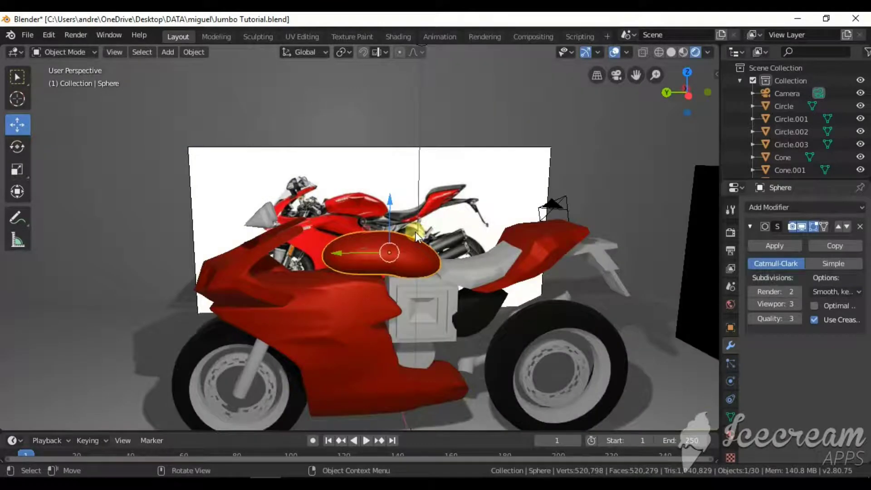
key(Delete)
key(KP_3)
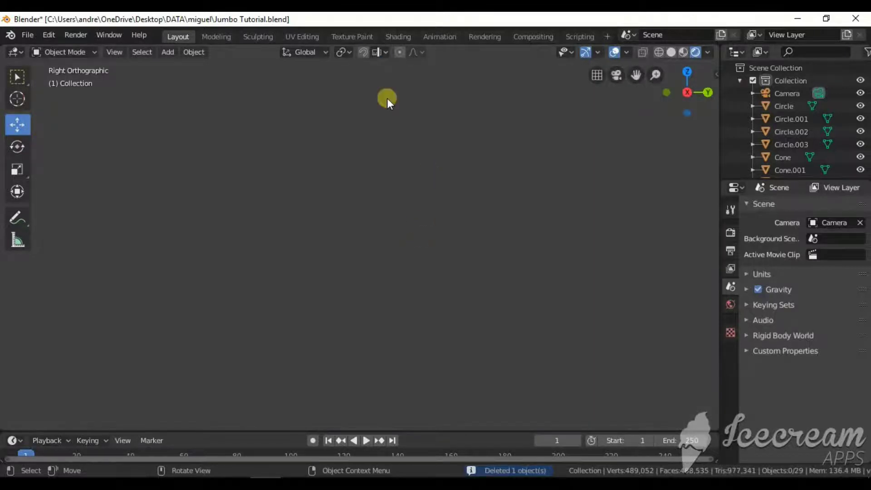
middle_drag(387, 98, 609, 189)
scroll(607, 207, down, 3)
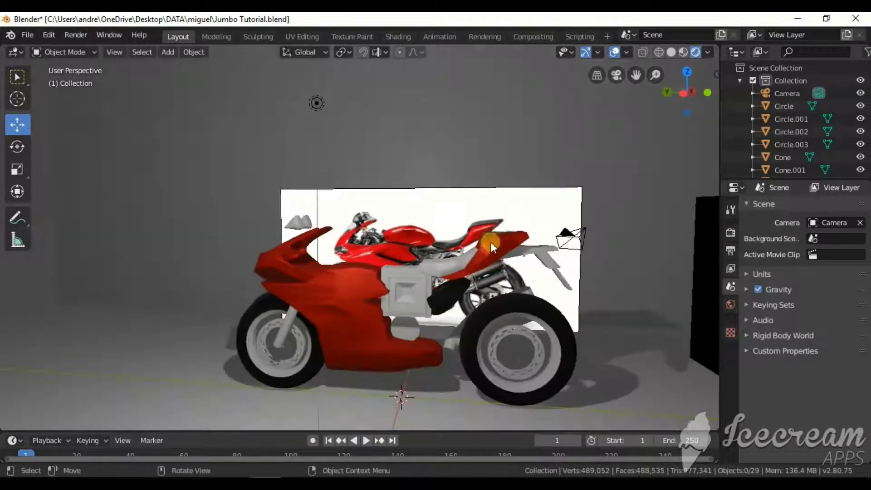
Step: Add a cube mesh and raise it to the height of the fuel tank
middle_drag(491, 241, 508, 226)
key(shift+a)
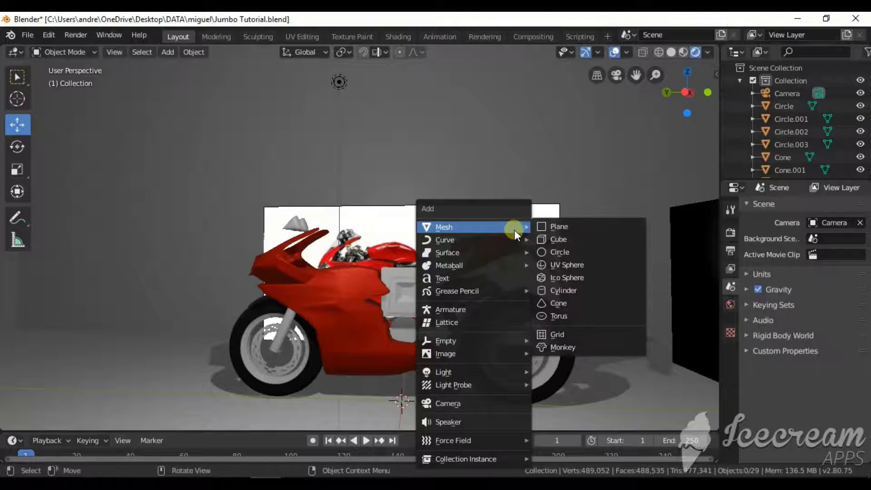
click(544, 239)
drag(413, 366, 411, 186)
Step: Position the cube over the reference fuel tank in the left orthographic view and switch to editing its vertices
key(KP_1)
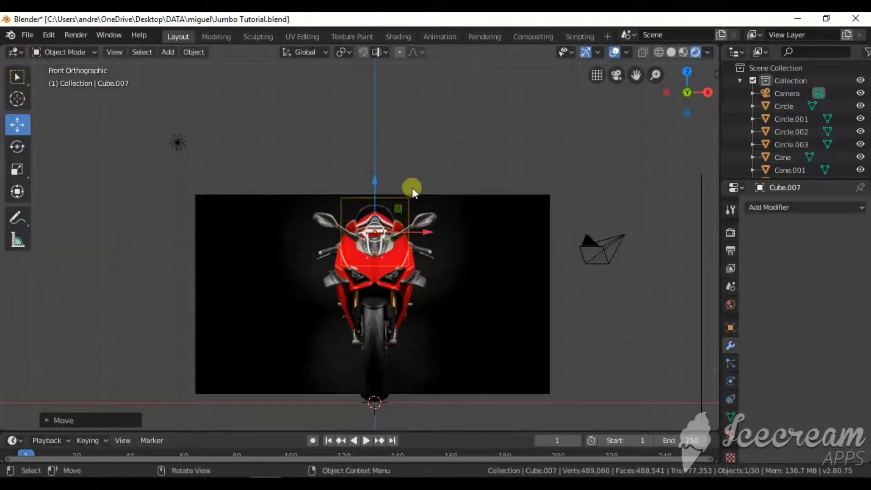
key(KP_3)
key(ctrl+KP_3)
scroll(434, 245, up, 3)
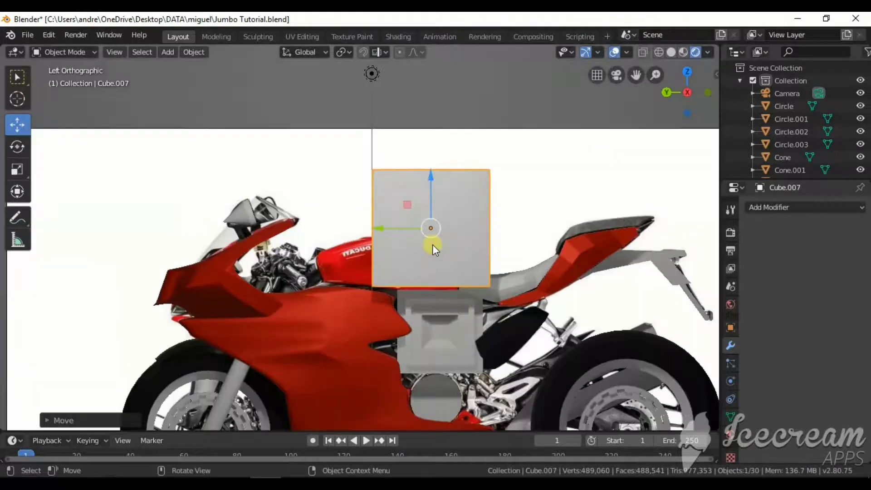
key(Tab)
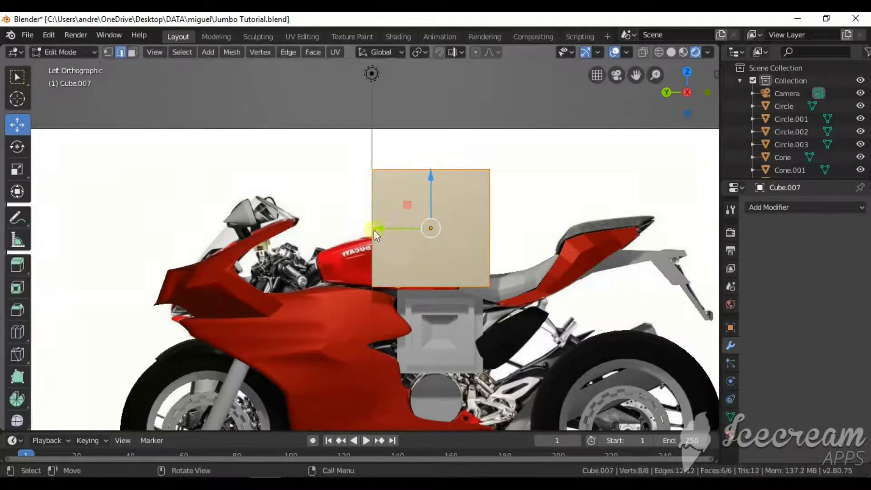
key(Tab)
drag(413, 203, 368, 239)
scroll(387, 251, up, 4)
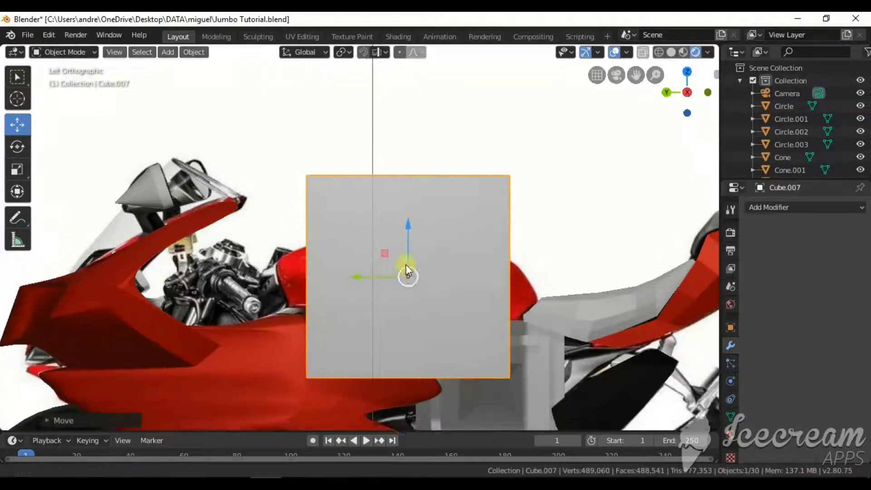
key(Tab)
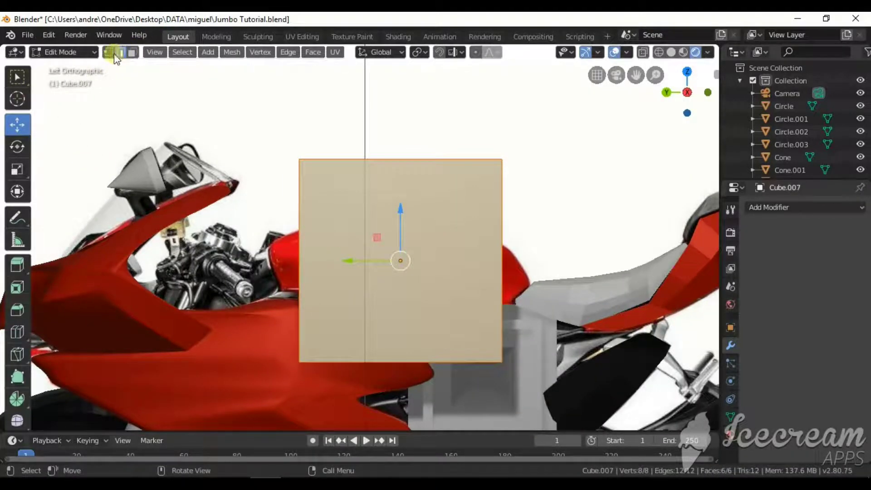
key(1)
Step: Try to move the cube's upper front corner vertex towards the reference tank
click(17, 78)
drag(256, 136, 300, 226)
click(17, 123)
key(ctrl+z)
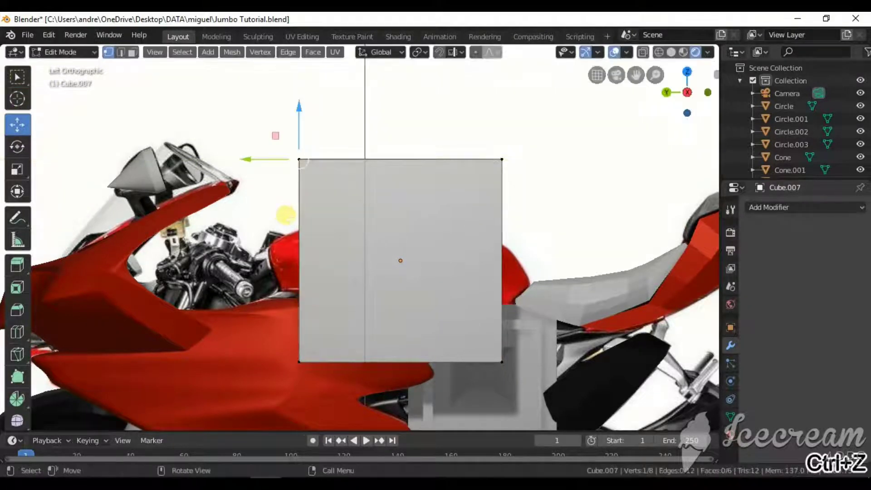
Step: Show the cube in solid X-ray display and move both upper front vertices to the reference tank's front upper corner
key(alt+z)
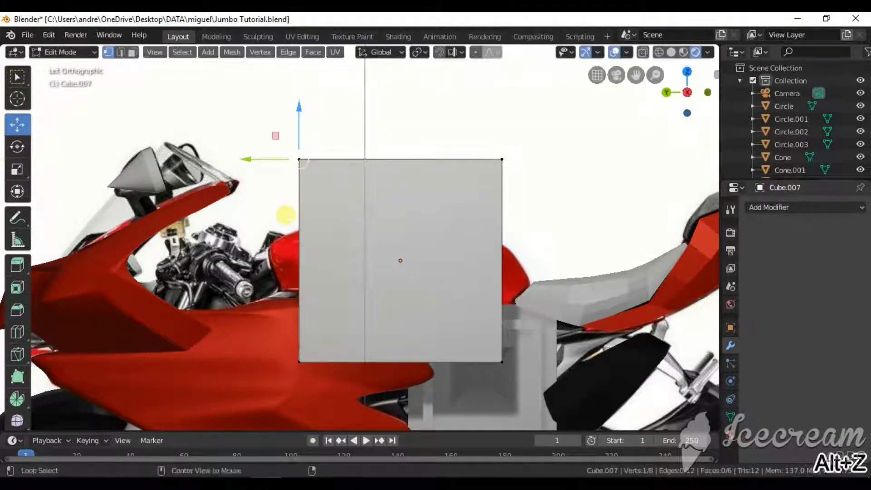
click(12, 83)
key(alt+z)
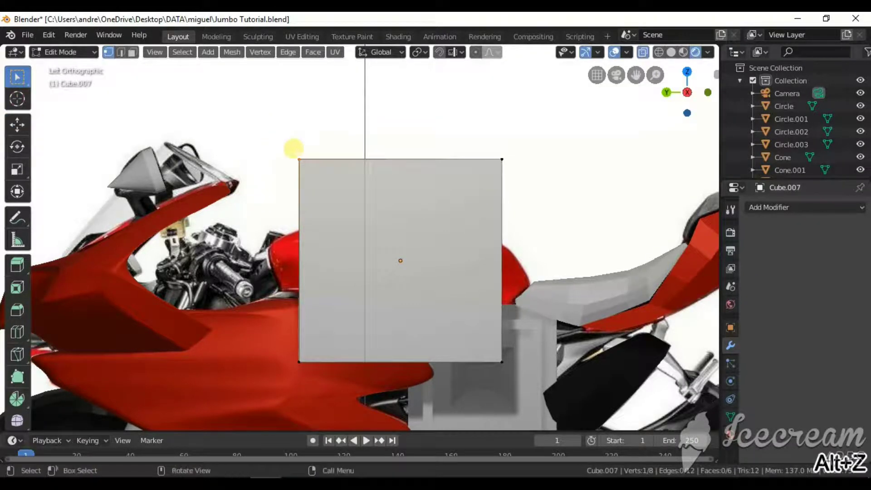
key(alt+z)
drag(281, 140, 287, 140)
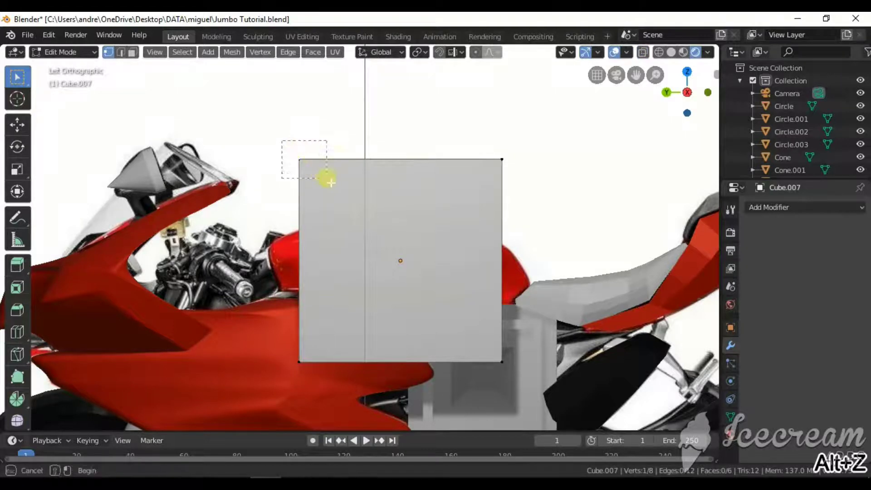
drag(330, 182, 331, 182)
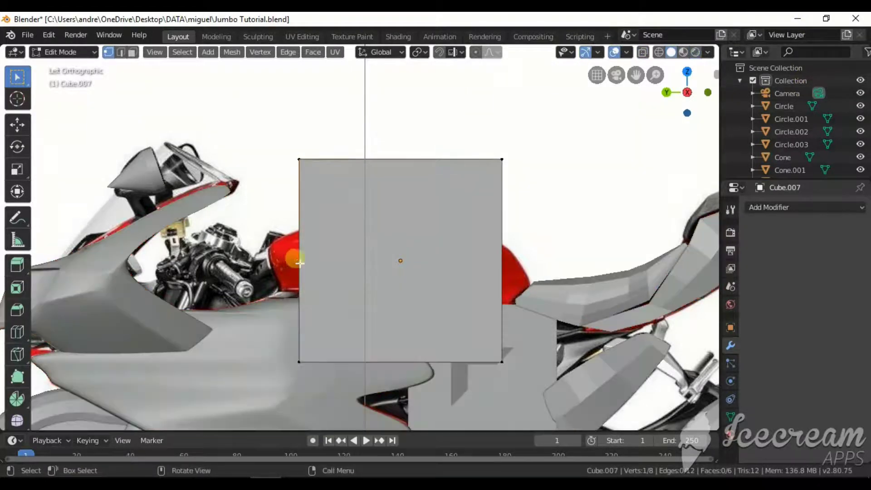
key(alt+z)
drag(274, 143, 326, 172)
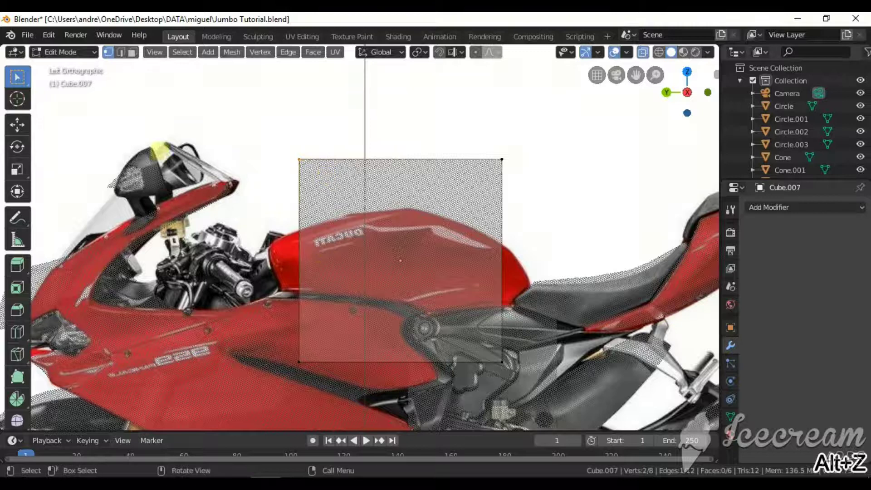
click(17, 124)
drag(274, 135, 287, 165)
Step: Move both upper rear vertices of the cube down and back to the rear of the reference tank
click(16, 78)
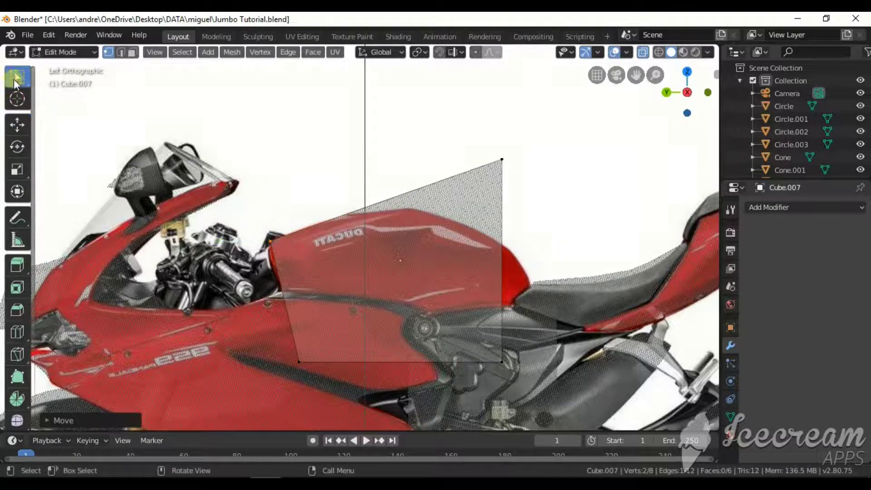
click(501, 159)
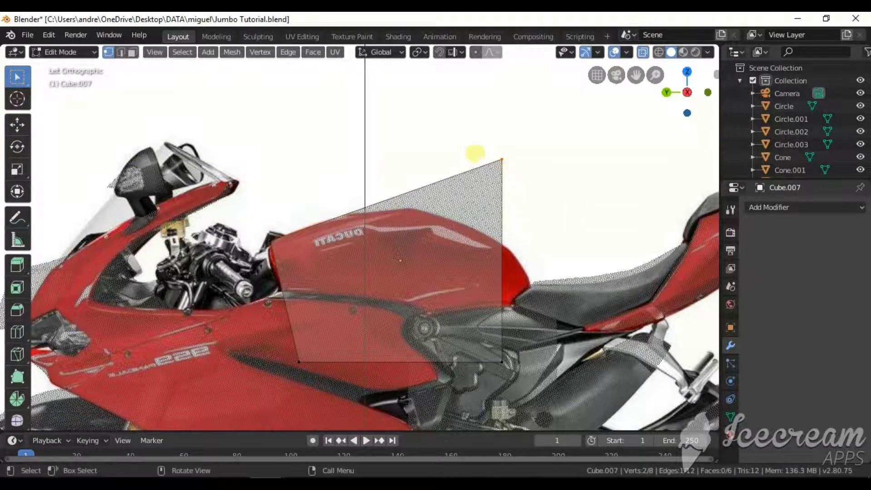
click(18, 124)
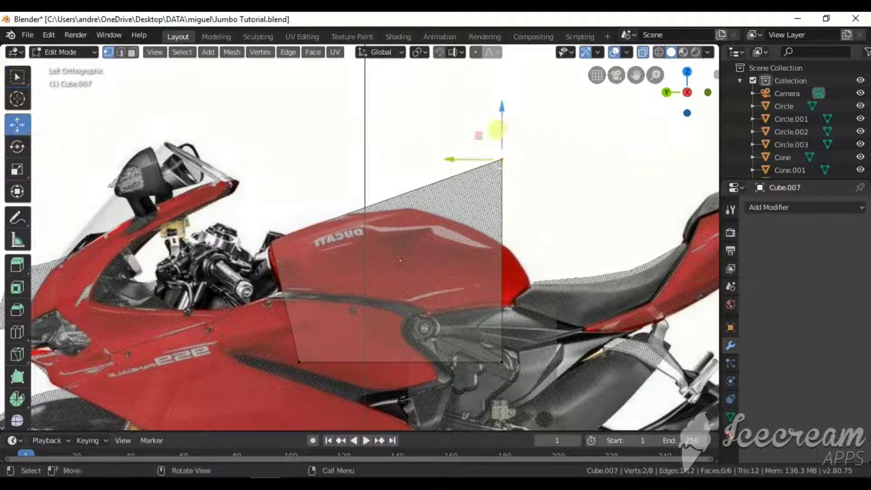
drag(472, 134, 501, 202)
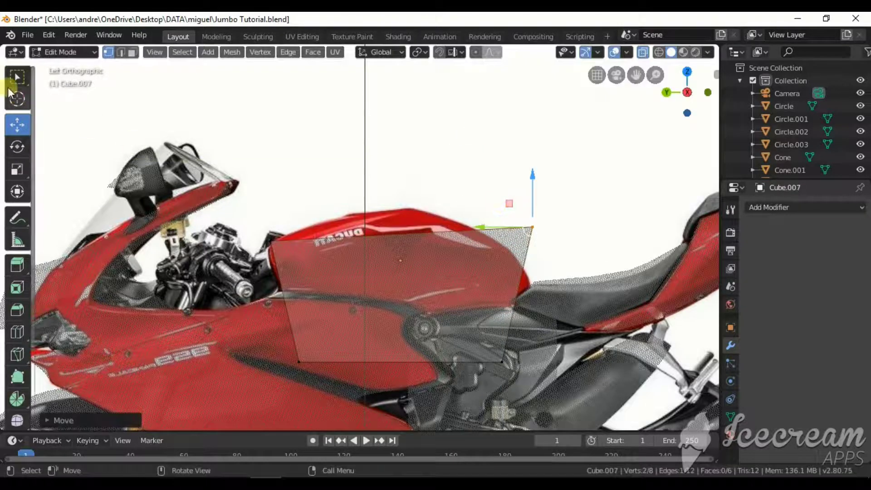
Step: Move the cube's four bottom vertices up and slightly forward to the reference tank's lower edge
click(17, 79)
drag(277, 339, 515, 427)
click(17, 123)
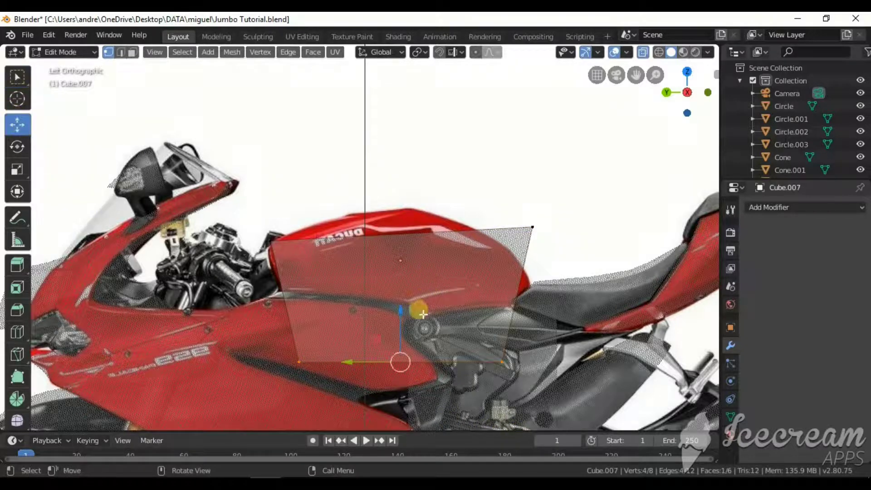
drag(409, 315, 398, 243)
drag(375, 286, 362, 290)
click(19, 78)
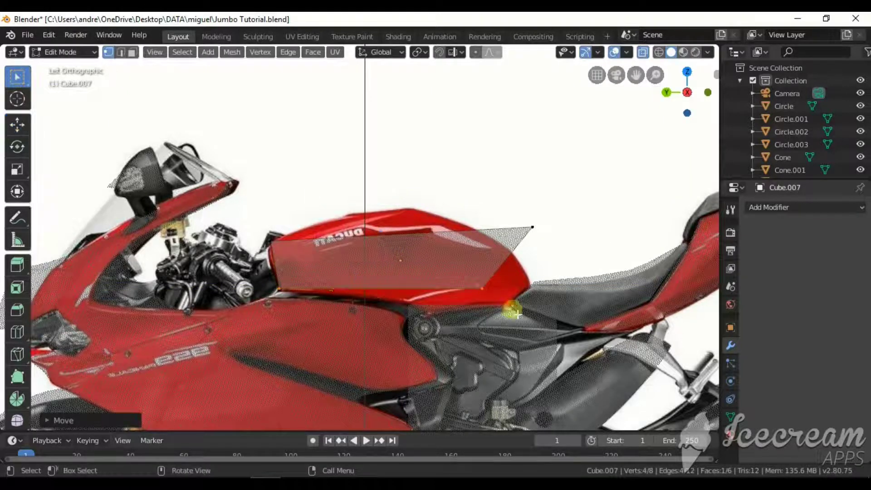
Step: Move the two lower rear vertices of the tank mesh down and back to the reference tank's lower rear corner
click(489, 290)
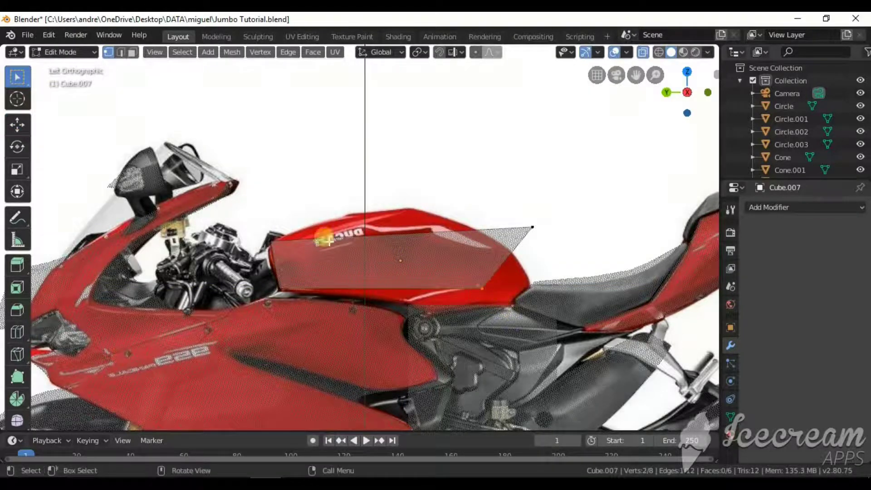
click(17, 124)
drag(465, 271, 483, 282)
Step: Add a vertical loop cut near the front end of the tank and raise its upper vertices to the reference outline
key(ctrl+r)
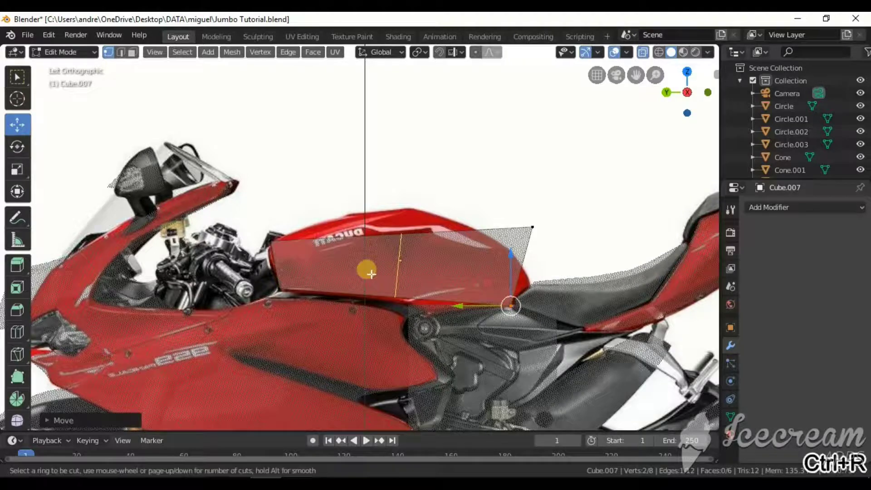
click(353, 277)
click(275, 291)
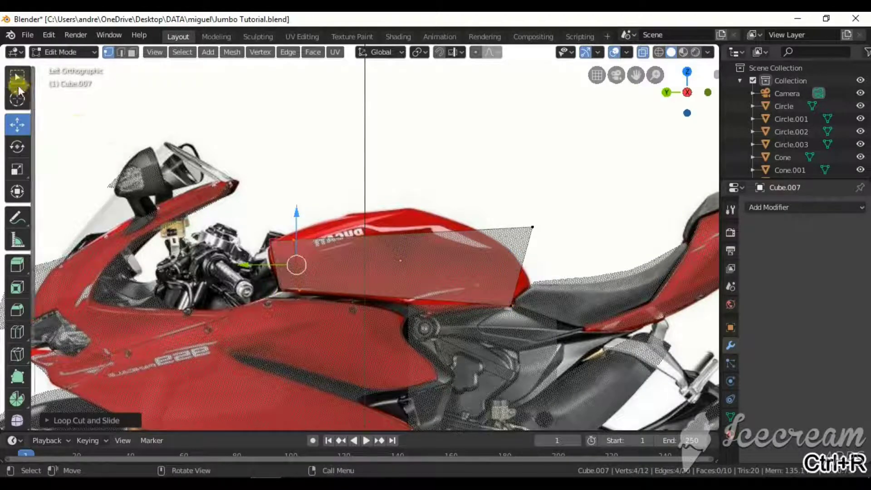
click(17, 77)
click(295, 240)
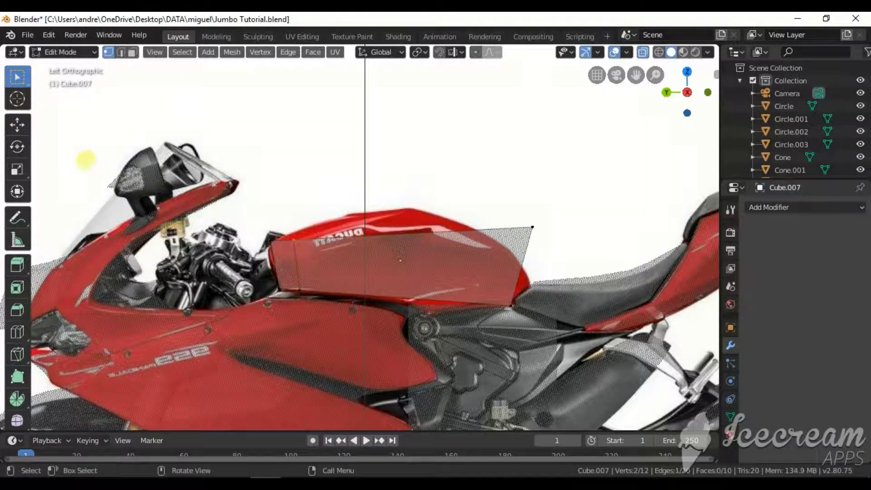
click(17, 124)
mouse_move(295, 201)
mouse_down()
mouse_move(294, 188)
mouse_move(298, 197)
mouse_up()
Step: Add a second vertical loop cut behind the first, over the Ducati lettering, and raise its upper vertices to the reference outline
key(ctrl+r)
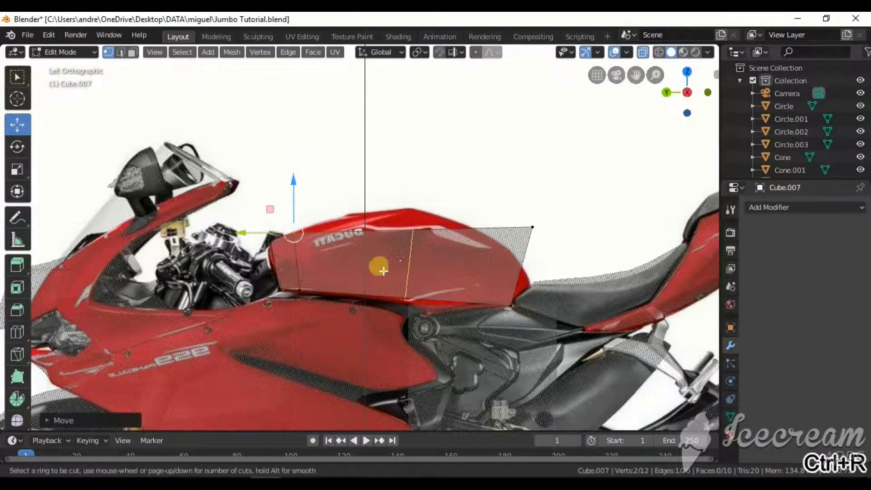
click(372, 259)
click(317, 259)
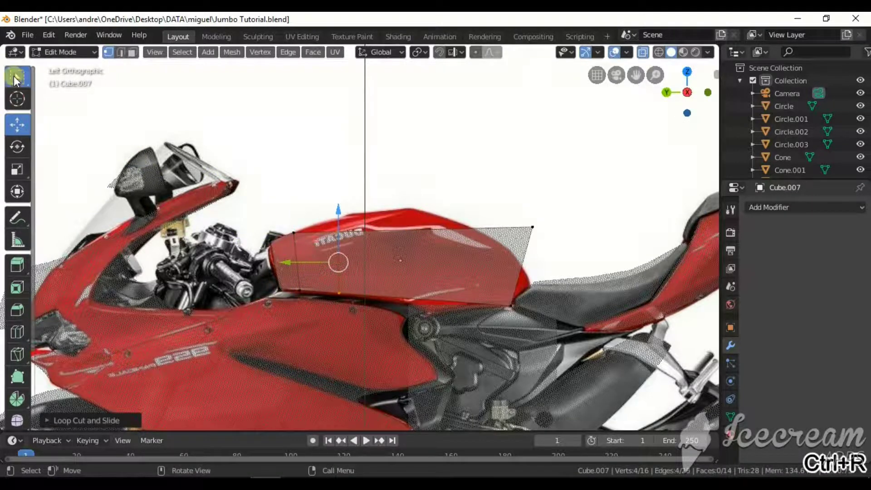
key(w)
drag(316, 210, 393, 262)
click(17, 124)
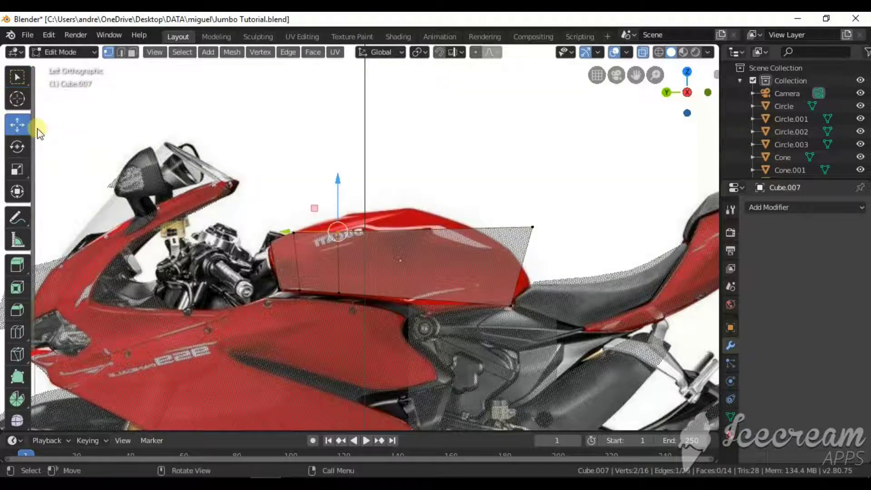
drag(339, 199, 346, 179)
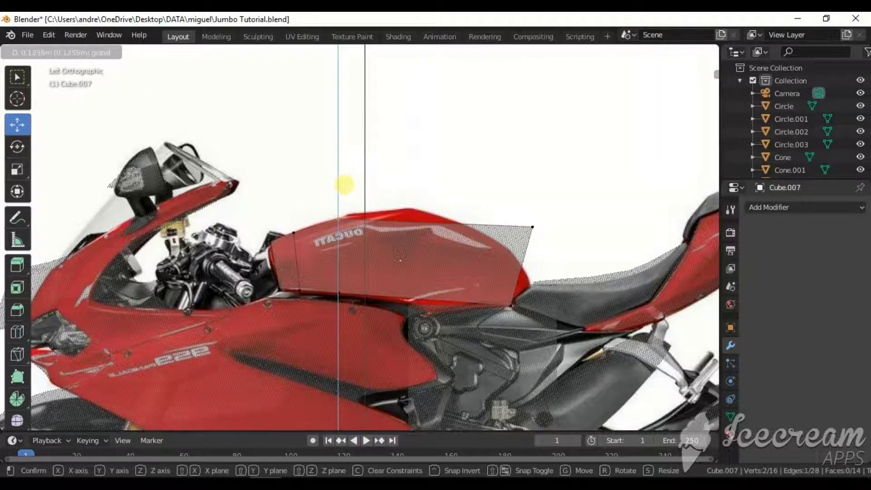
drag(345, 185, 345, 185)
Step: Add a vertical loop cut under the highest point of the reference tank and raise its upper vertices to that peak
key(ctrl+r)
click(425, 277)
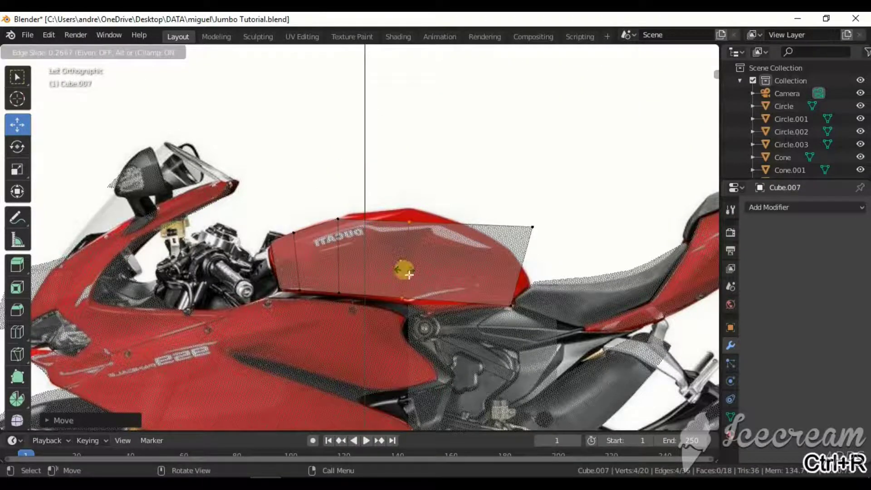
click(409, 274)
click(17, 77)
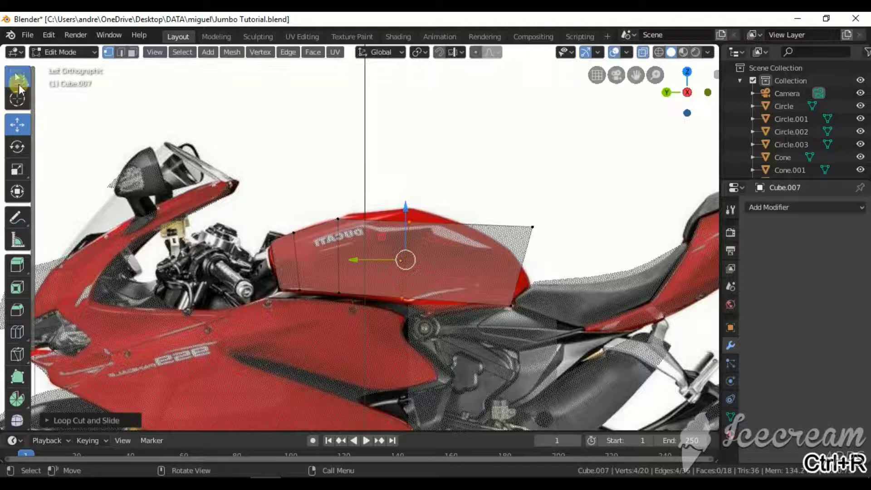
click(403, 214)
click(17, 124)
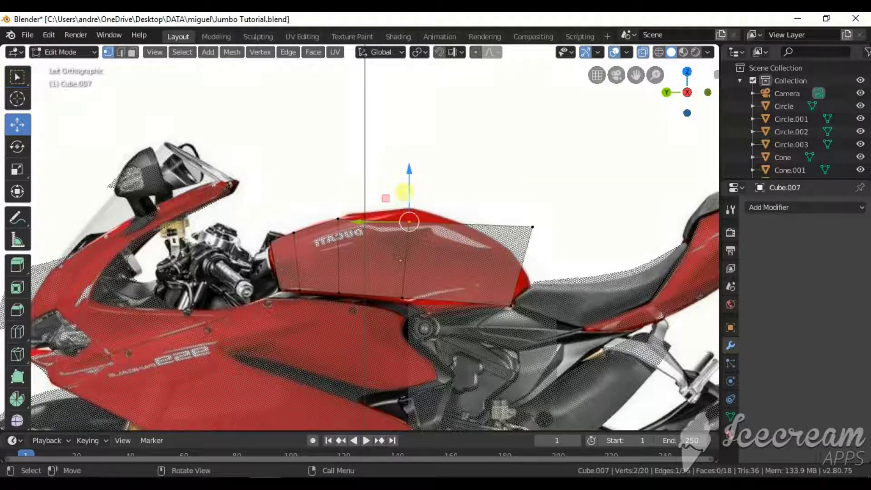
drag(416, 185, 388, 187)
Step: Add a vertical loop cut just behind the lettering cut and raise its upper vertices slightly to the reference outline
key(ctrl+r)
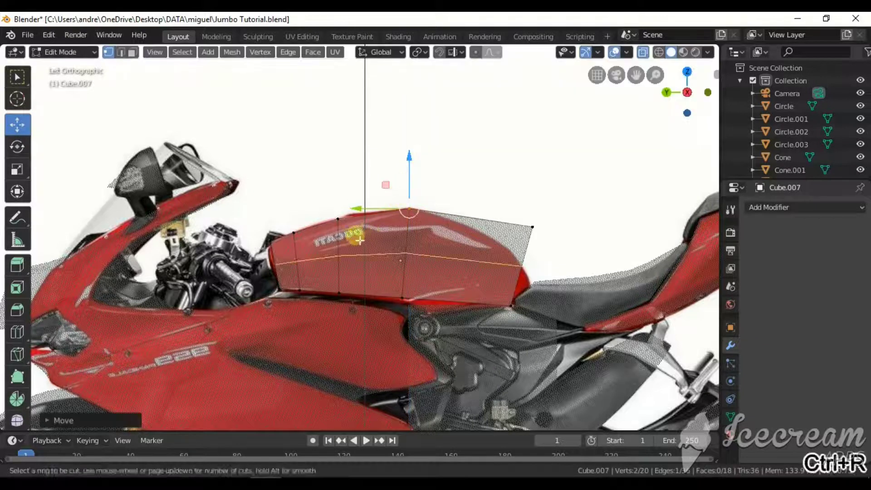
click(352, 219)
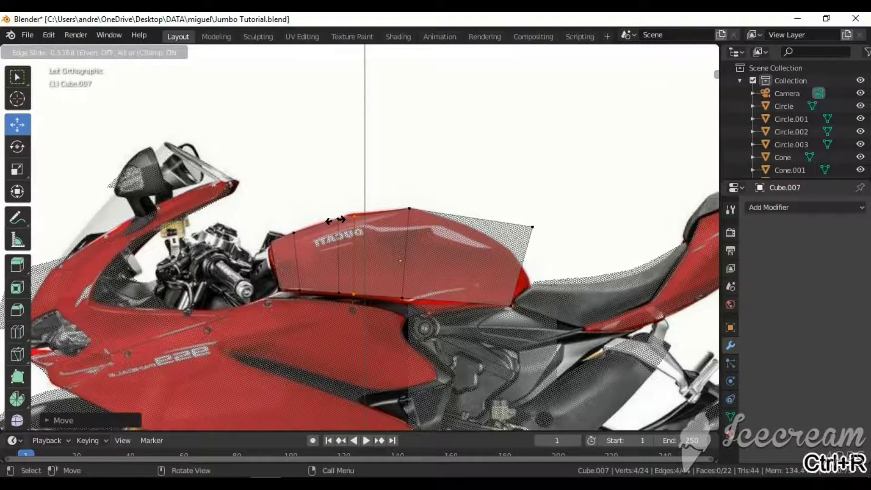
click(335, 220)
click(17, 77)
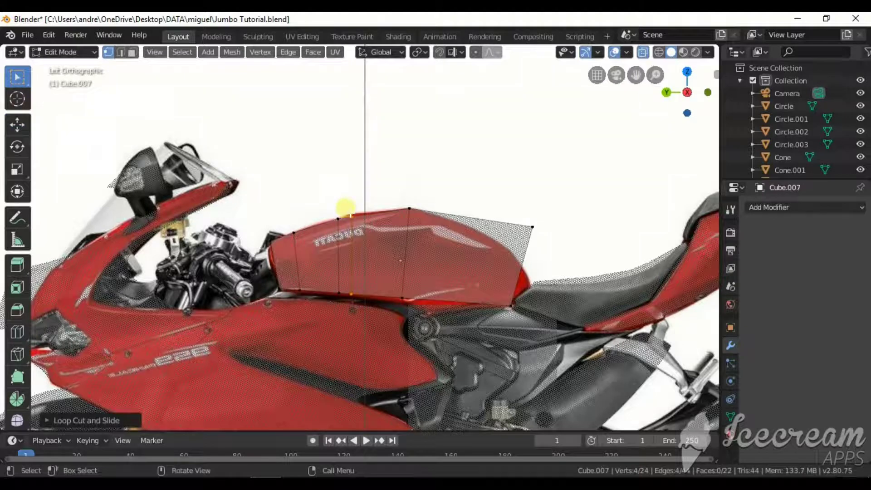
click(351, 217)
click(17, 124)
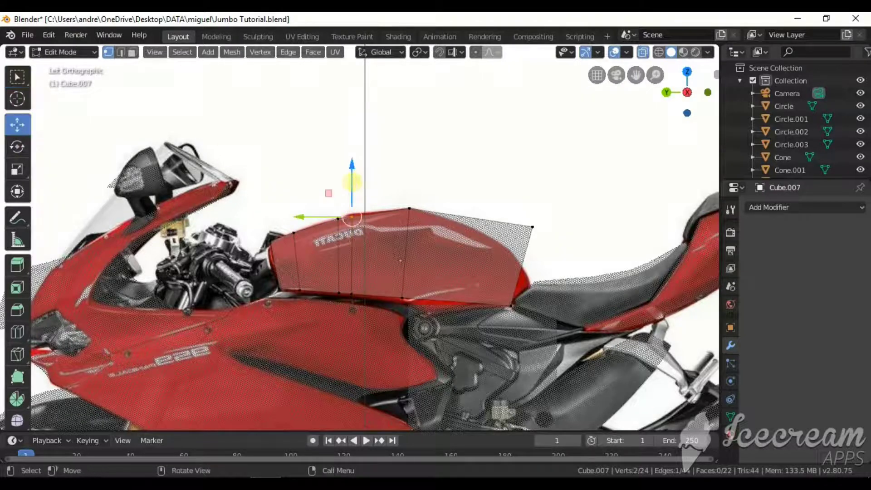
drag(352, 182, 349, 179)
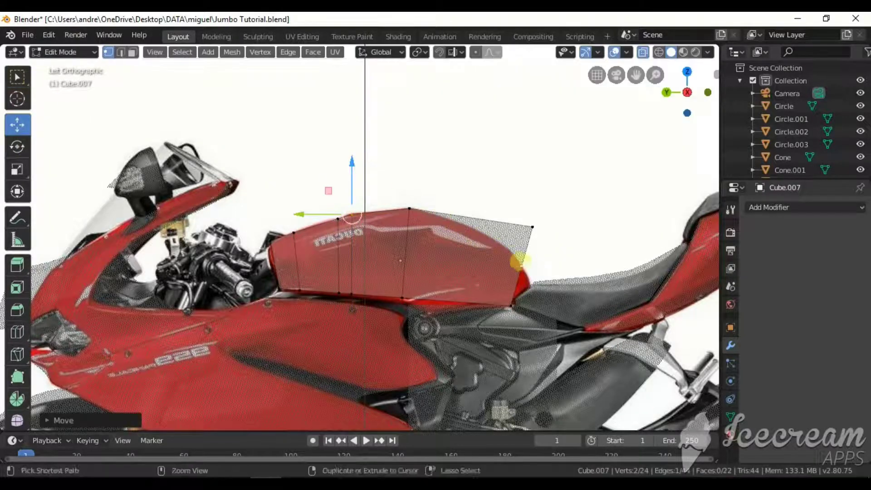
Step: Add a vertical loop cut midway between the tank's peak and its rear end and lower its upper vertices to the reference outline
key(ctrl+r)
click(494, 237)
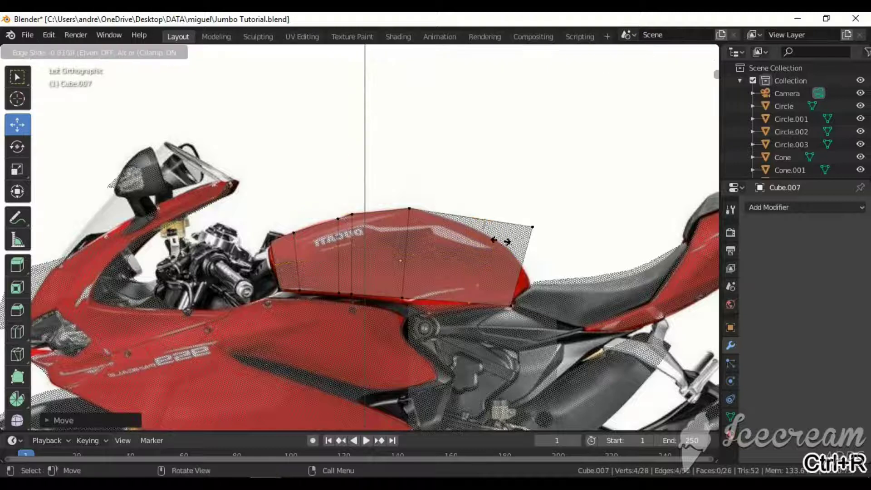
click(493, 238)
click(17, 79)
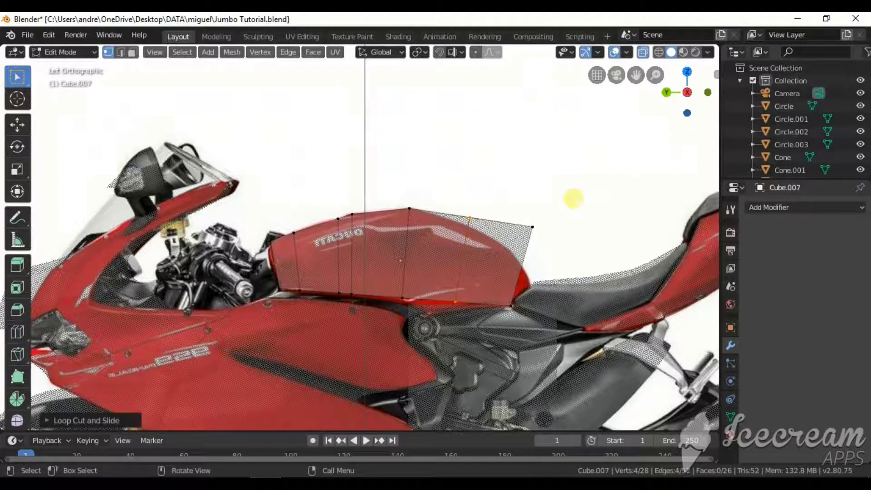
drag(460, 205, 487, 232)
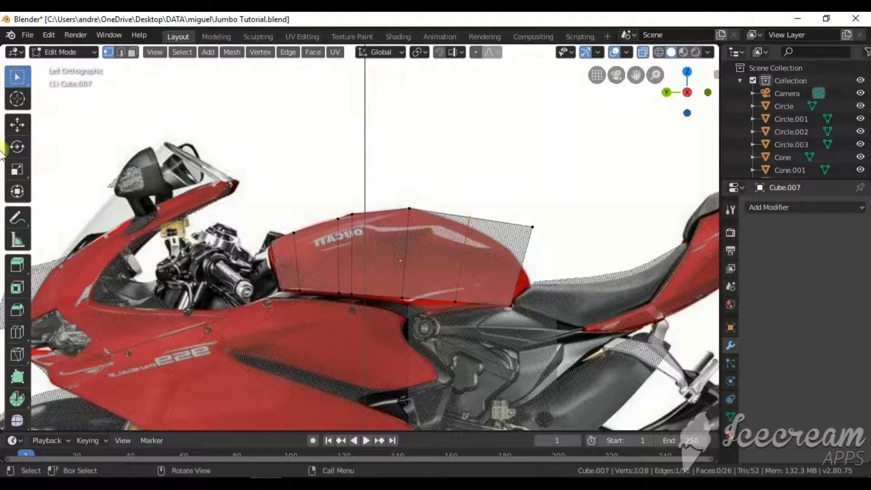
click(16, 122)
drag(472, 172, 476, 180)
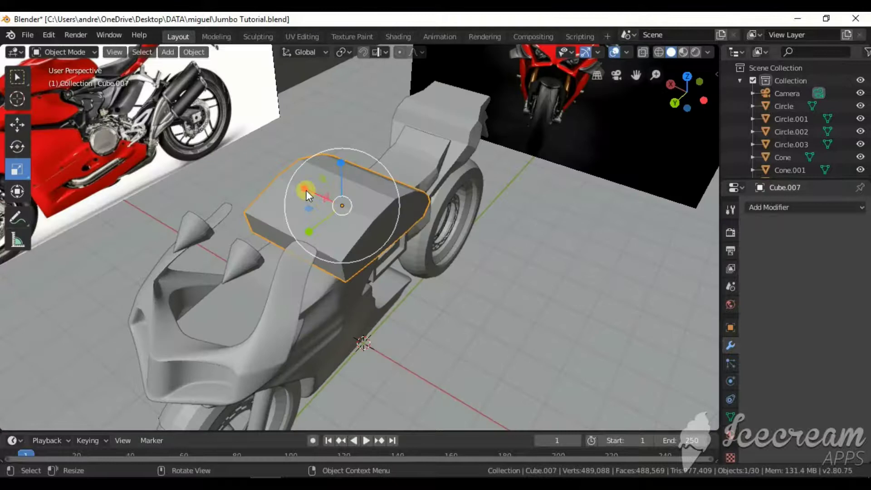
Step: Scale the tank narrower along the X axis and compare its side profile with the reference in X-ray display
drag(306, 190, 320, 196)
middle_drag(320, 196, 301, 170)
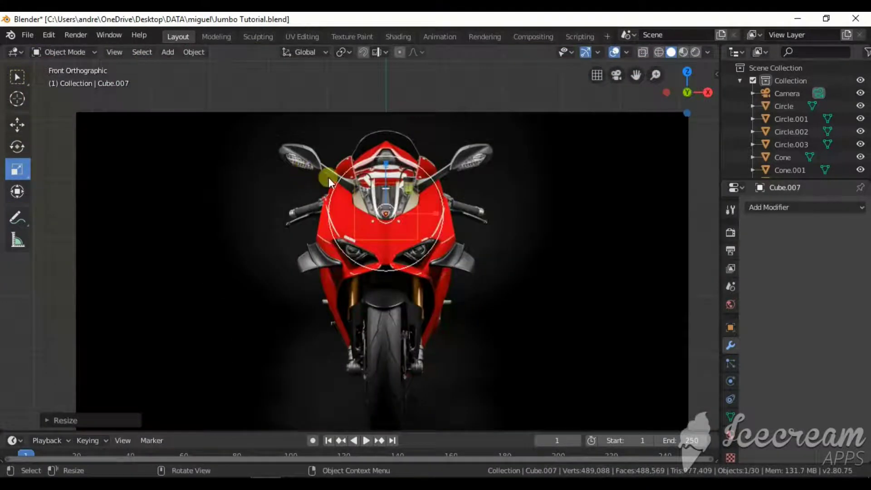
key(KP_3)
key(ctrl+KP_3)
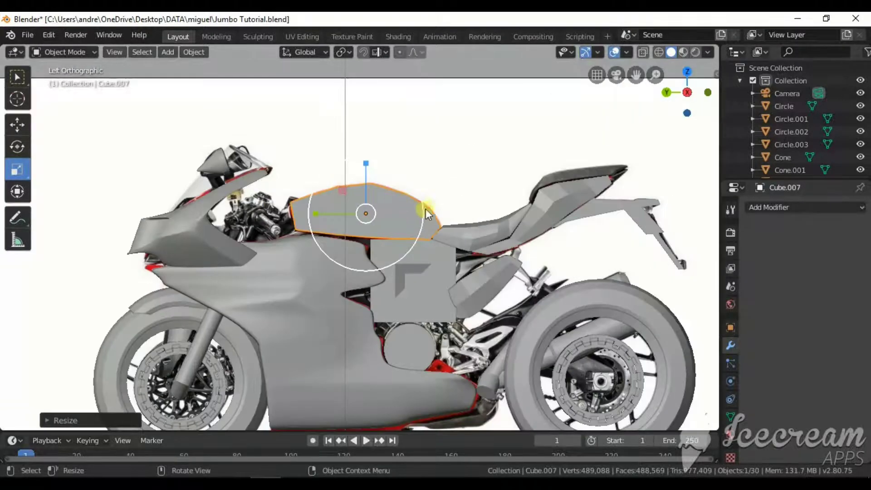
scroll(388, 216, up, 4)
key(alt+z)
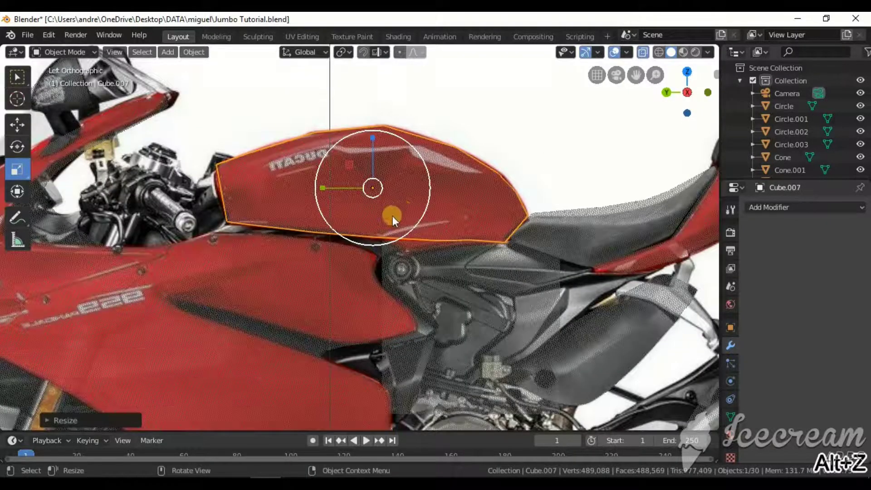
middle_drag(413, 202, 365, 207)
Step: Add a horizontal loop cut around the tank at mid-height in Edit Mode
key(Tab)
key(ctrl+r)
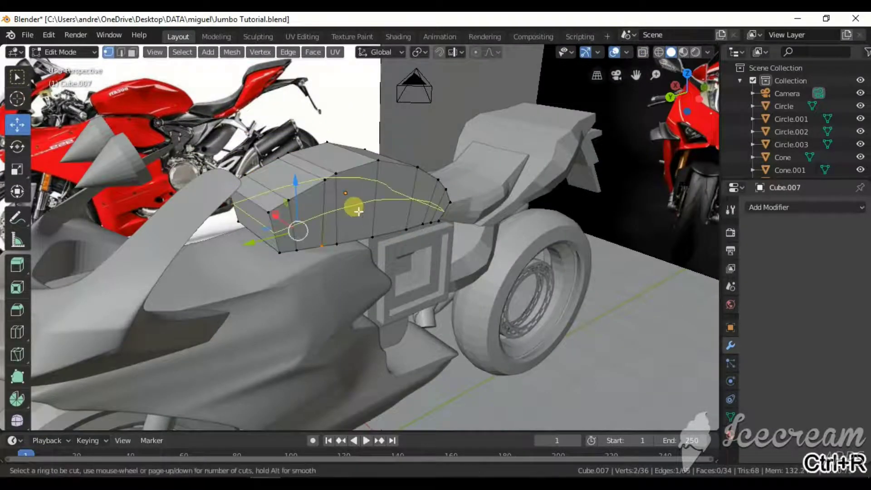
click(354, 207)
click(355, 208)
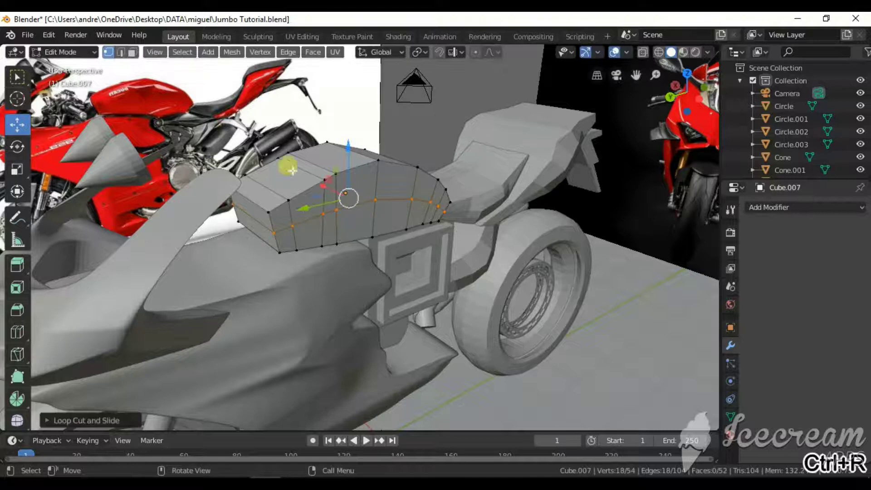
Step: Pull one side's mid-height vertex below the tank's peak outward about 0.29 m along X, using smooth proportional editing sized about 1.2
click(375, 199)
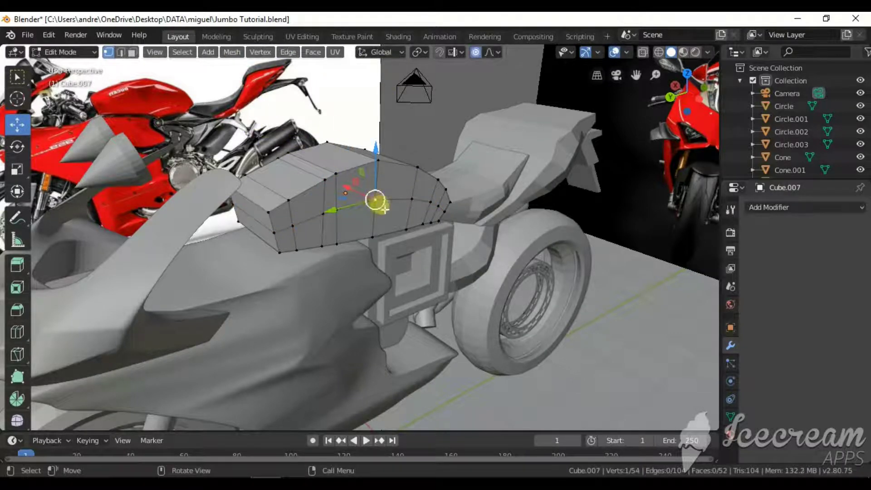
scroll(385, 209, up, 3)
drag(363, 167, 385, 194)
scroll(388, 189, up, 5)
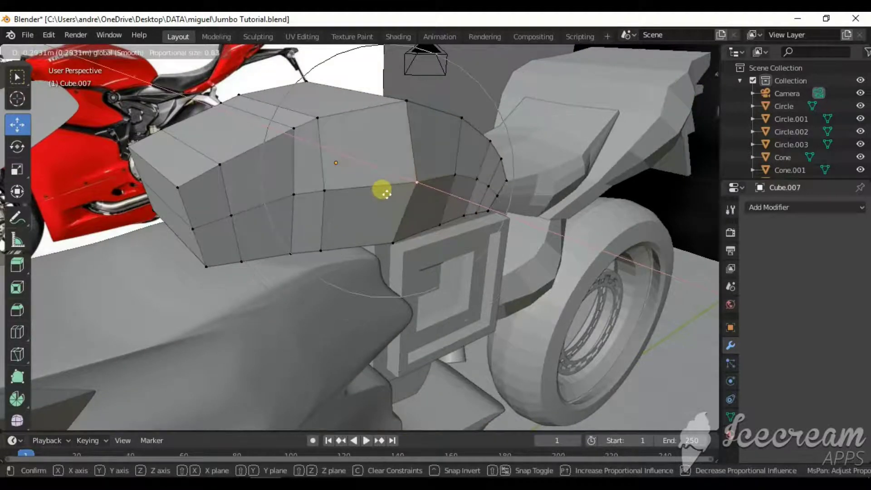
scroll(385, 194, down, 3)
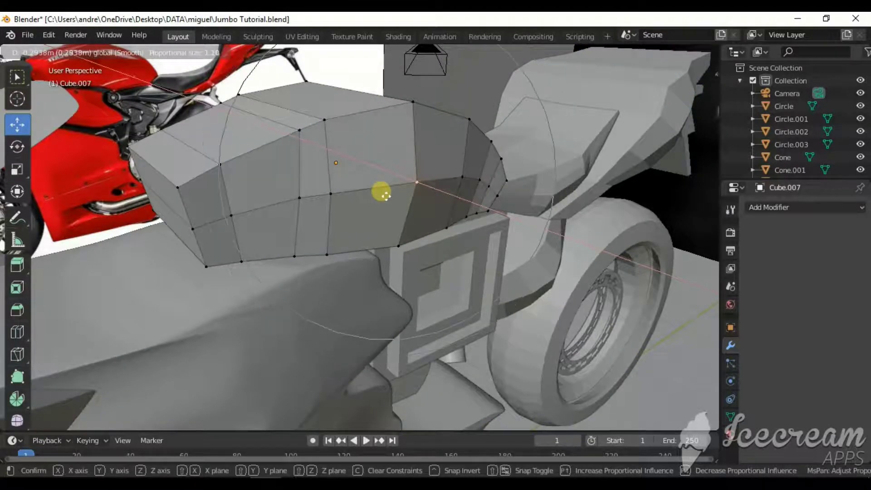
click(385, 195)
Step: Pull the matching mid-height vertex on the tank's opposite side outward along X with proportional editing sized about 1.21
middle_drag(435, 148, 175, 157)
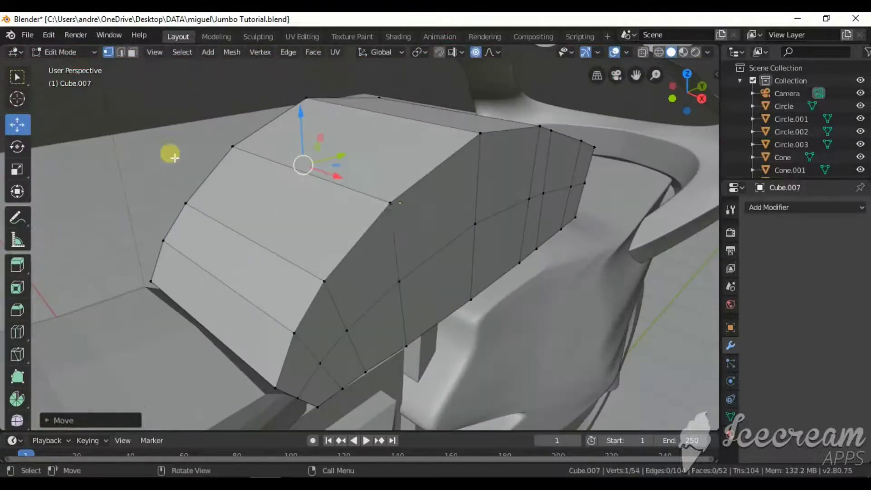
click(474, 224)
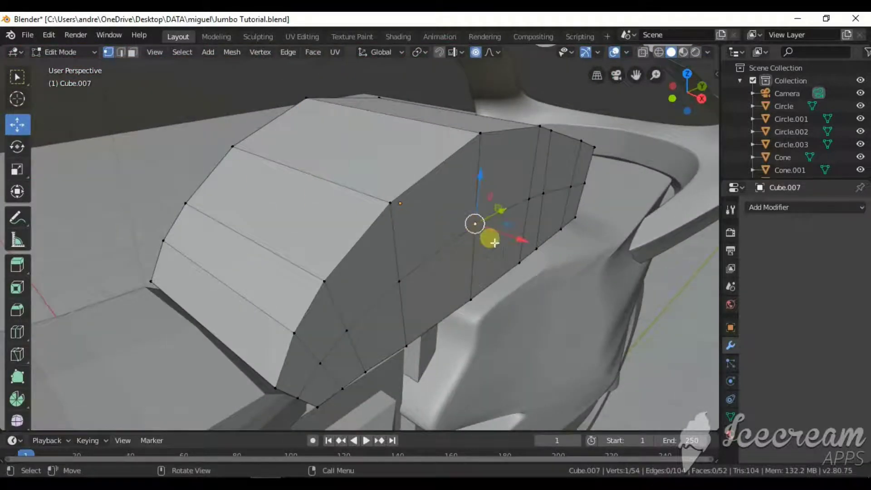
key(g)
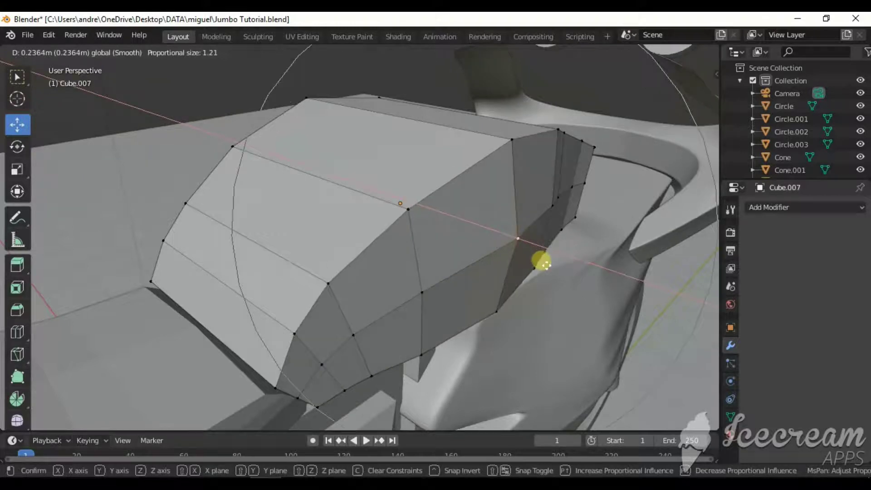
click(544, 263)
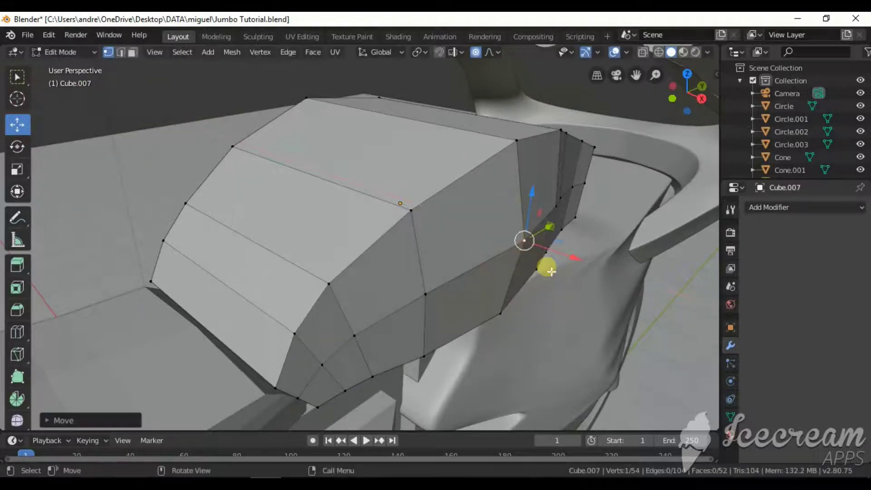
Step: Add a loop cut running lengthwise through the centre of the tank, from its front face over the top
key(KP_7)
mouse_move(598, 263)
mouse_down()
mouse_move(588, 263)
mouse_move(597, 266)
mouse_up()
middle_drag(598, 267, 496, 244)
key(Tab)
key(Tab)
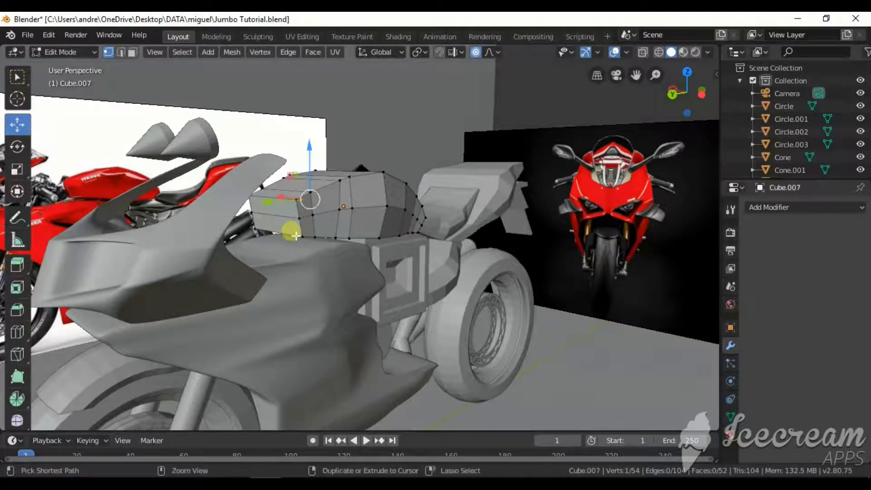
key(ctrl+r)
click(283, 225)
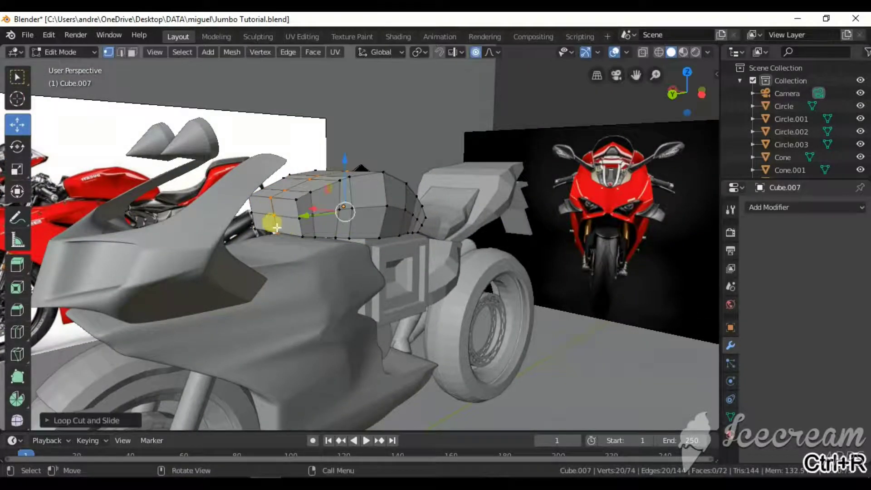
Step: Move the tank's front centre vertex about 0.2 m forward along Y with smooth proportional editing sized 0.62, and return to Object Mode
key(g)
key(y)
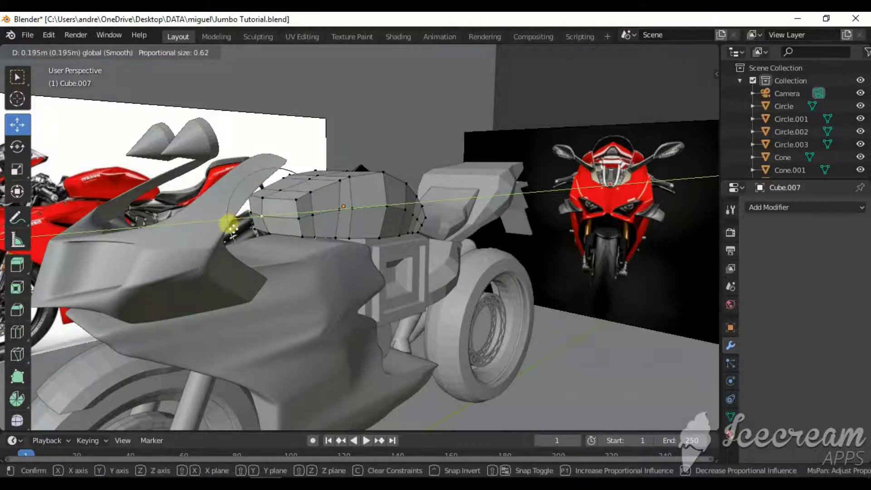
click(264, 219)
key(Tab)
Step: Set the tank's Catmull-Clark subdivision levels to 4 for both render and viewport
middle_drag(317, 226, 254, 241)
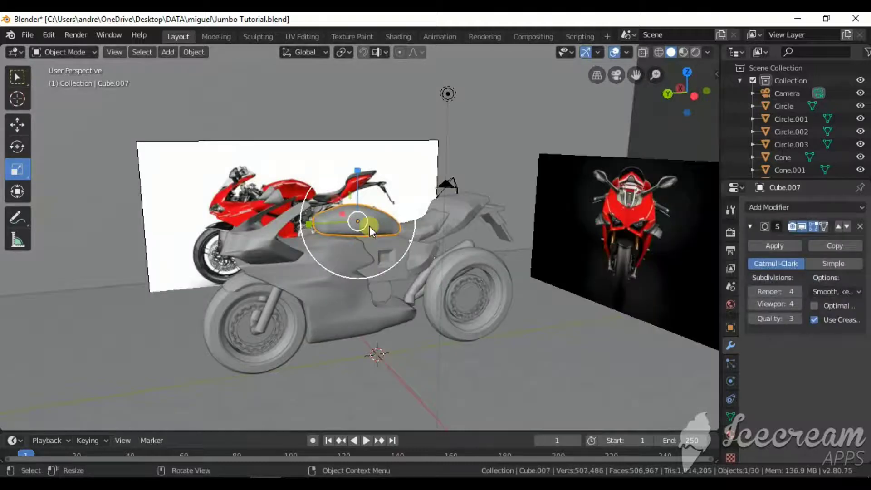
scroll(369, 225, up, 5)
mouse_move(791, 292)
mouse_down()
mouse_move(793, 301)
mouse_move(778, 306)
mouse_move(803, 311)
mouse_move(777, 301)
mouse_up()
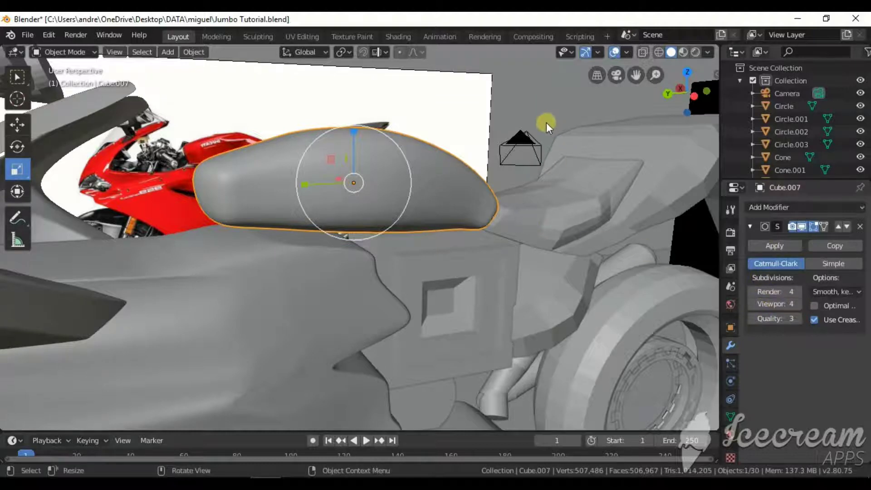
Step: Switch the viewport to rendered shading and assign the existing red Material.002 to the tank
click(731, 227)
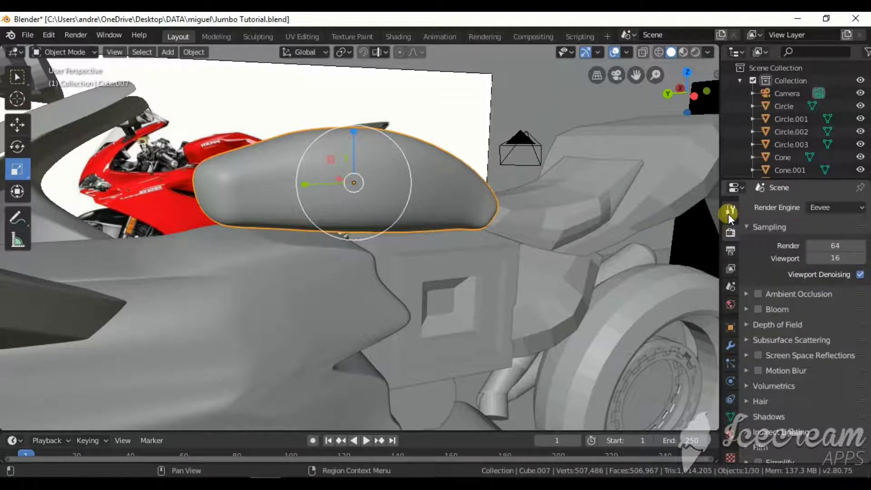
click(728, 213)
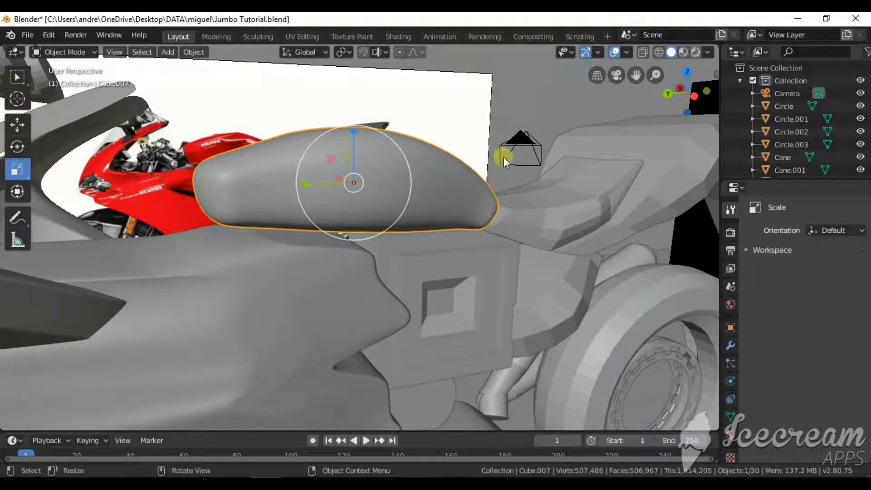
click(695, 52)
click(732, 429)
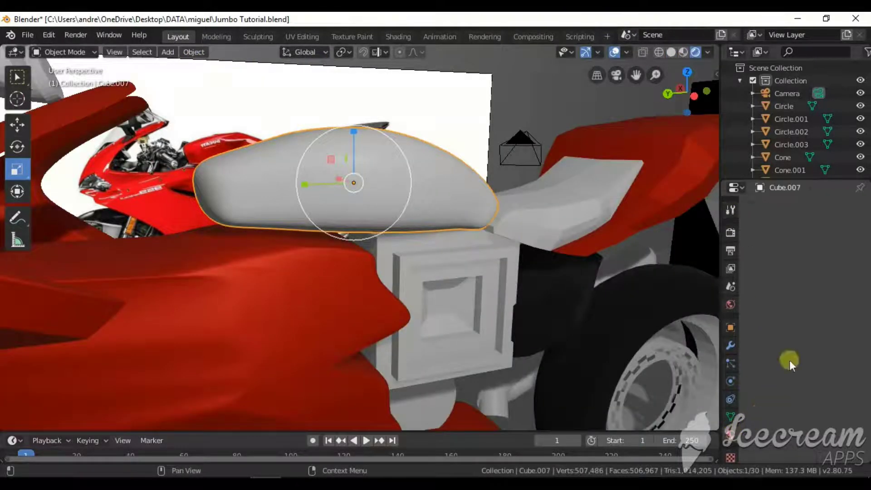
click(751, 262)
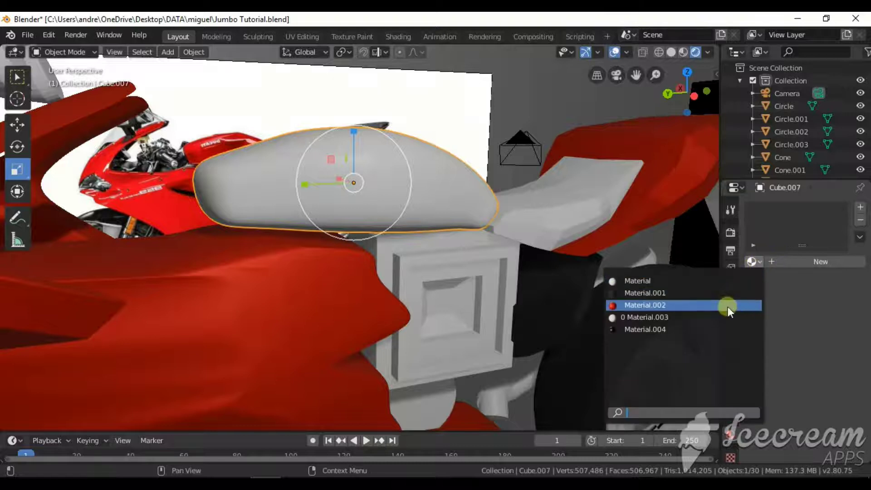
click(727, 306)
click(521, 107)
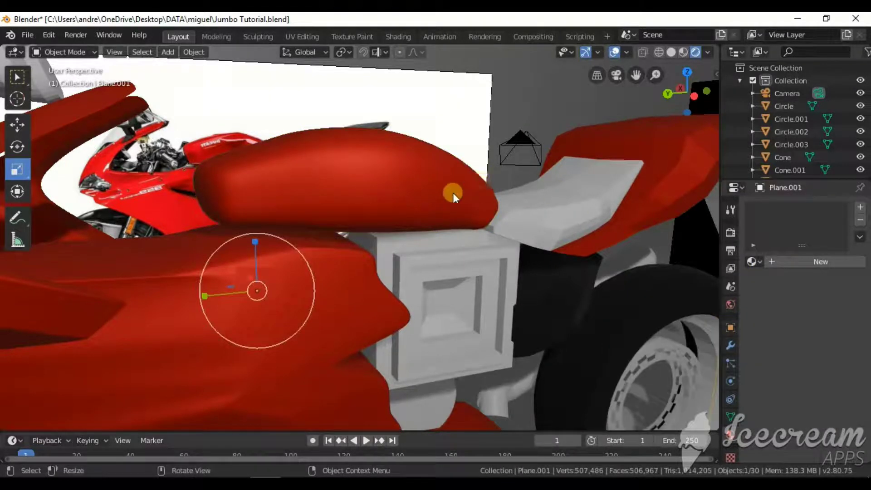
Step: Open the smoothed tail section's mesh in Edit Mode and activate the selection tool
scroll(450, 194, down, 1)
scroll(403, 189, down, 6)
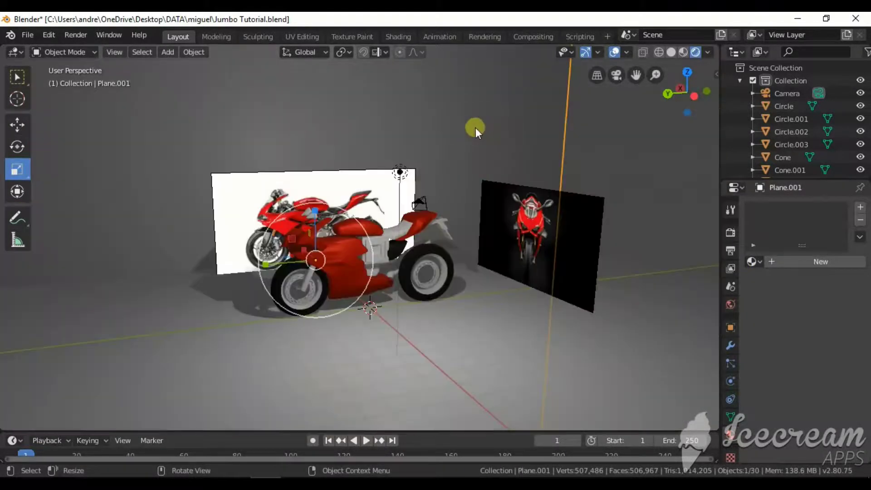
scroll(403, 204, up, 4)
middle_drag(354, 212, 341, 228)
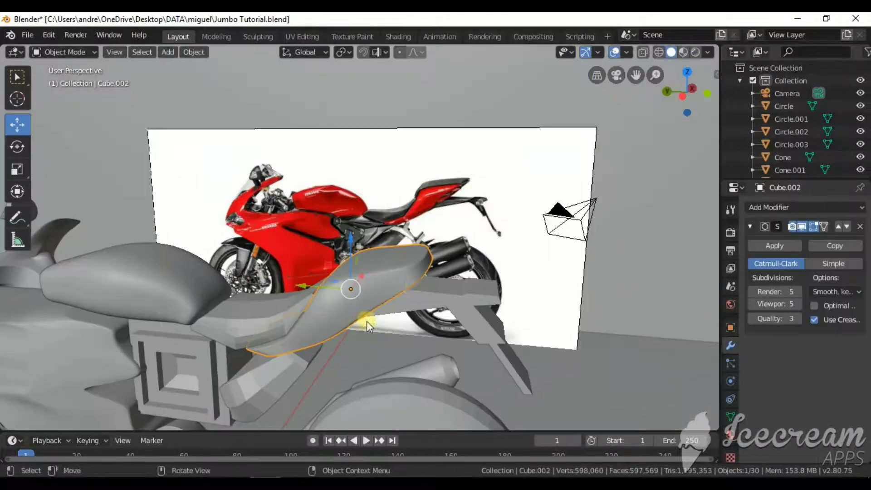
middle_drag(366, 320, 341, 326)
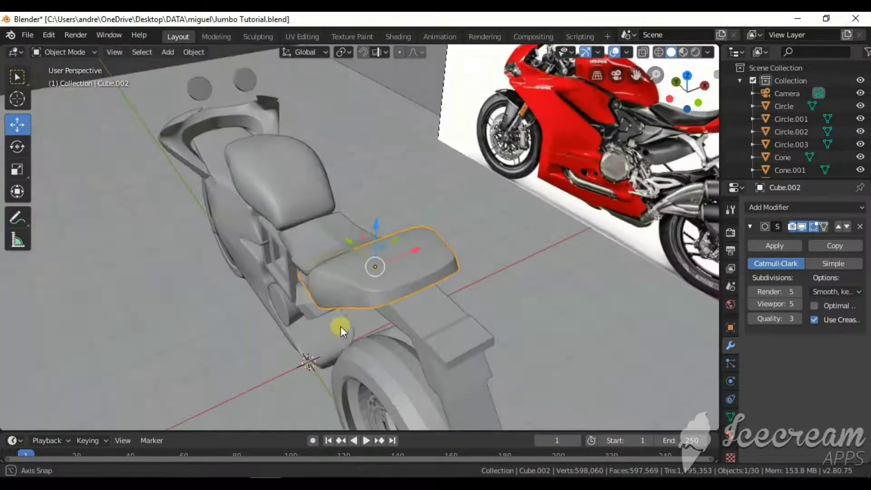
key(Tab)
middle_drag(350, 286, 48, 105)
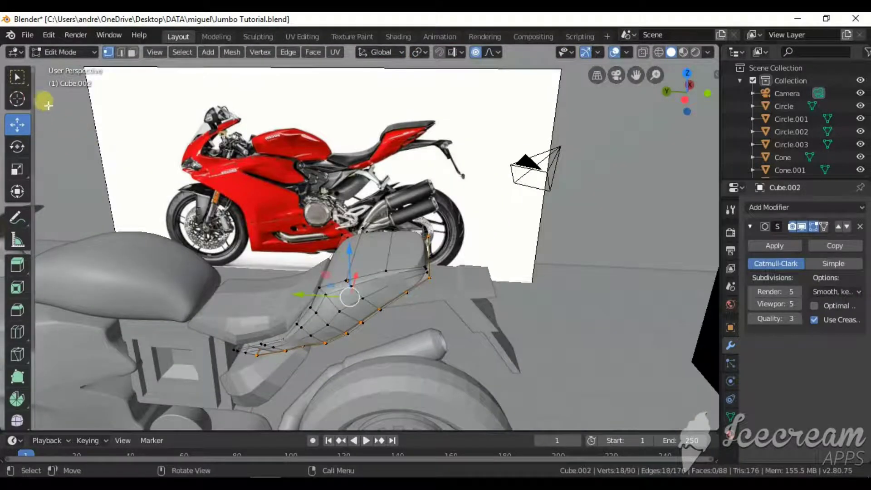
click(19, 79)
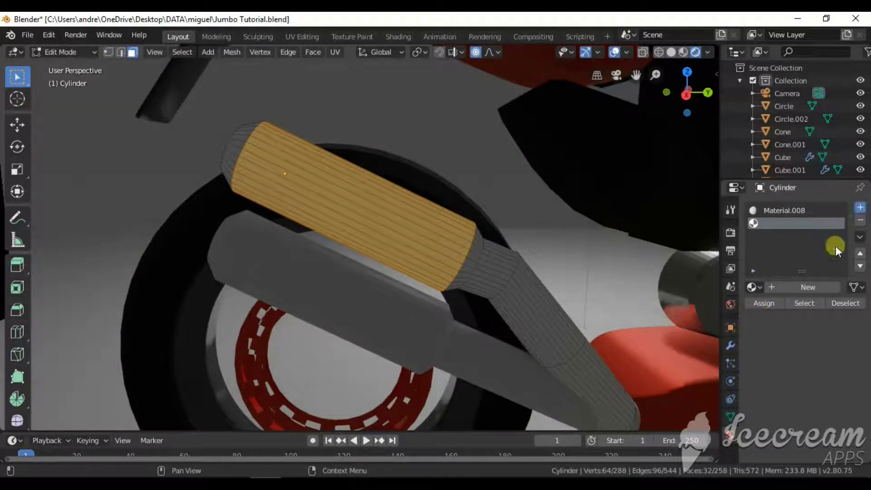
Step: Create a new material on the upper exhaust cylinder and remove its empty second material slot in Object Mode
click(792, 284)
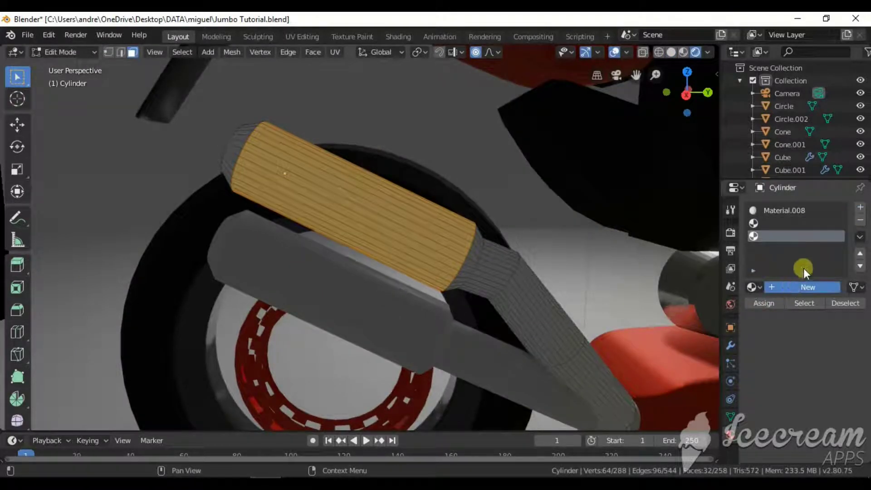
click(796, 223)
click(860, 220)
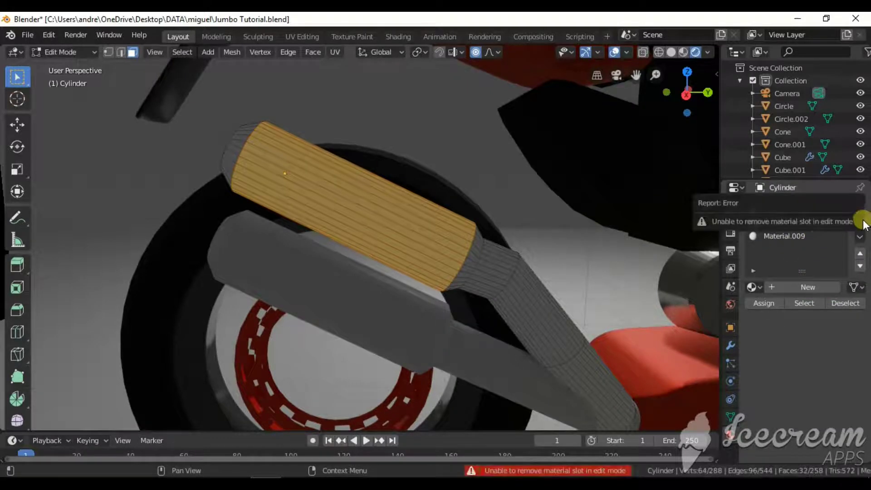
key(Tab)
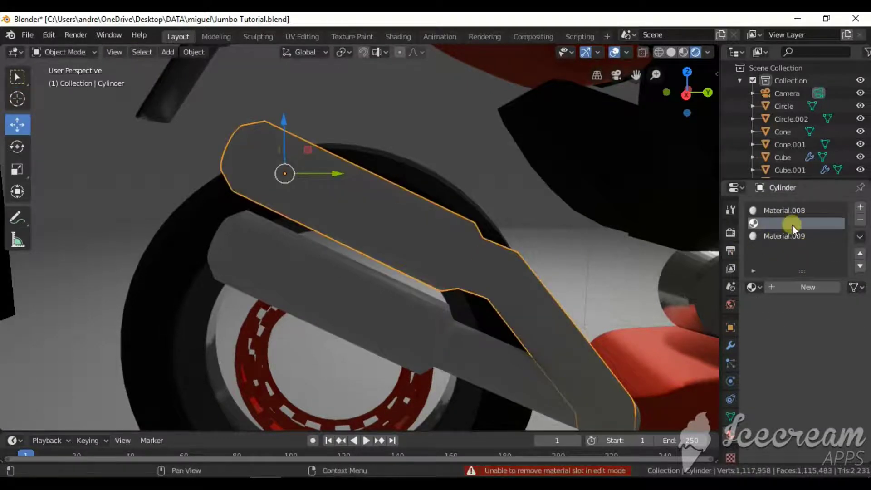
click(860, 220)
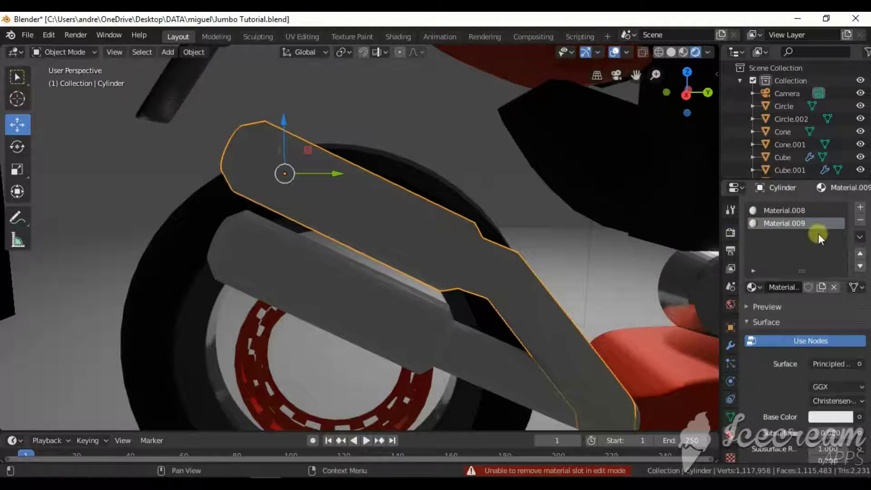
Step: Assign Material.009 to the selected muffler body faces and set its base color to black
key(Tab)
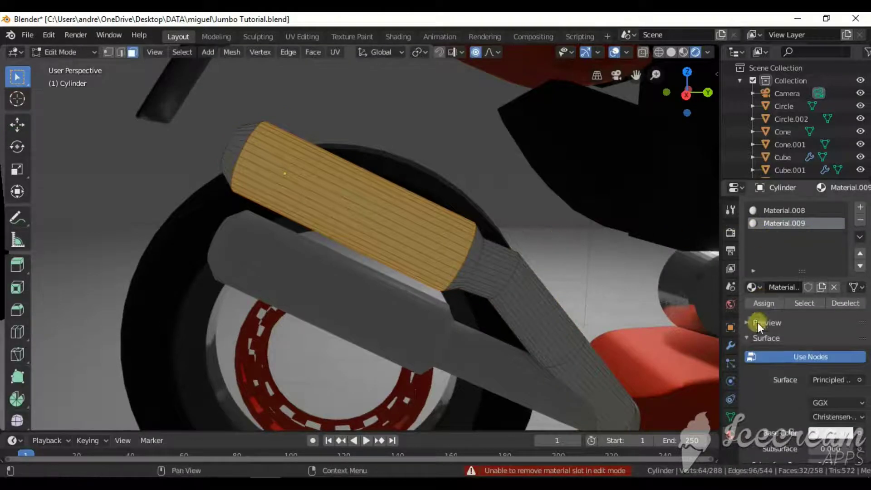
click(761, 303)
click(823, 431)
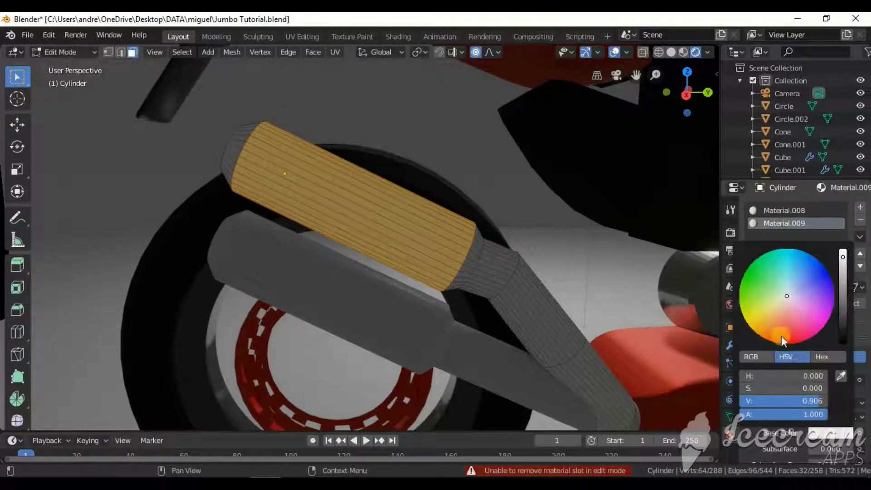
click(830, 432)
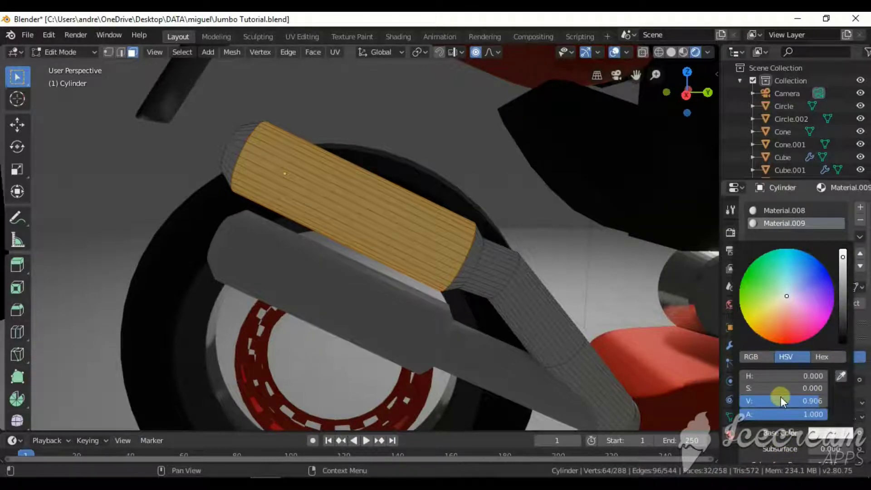
scroll(833, 397, down, 5)
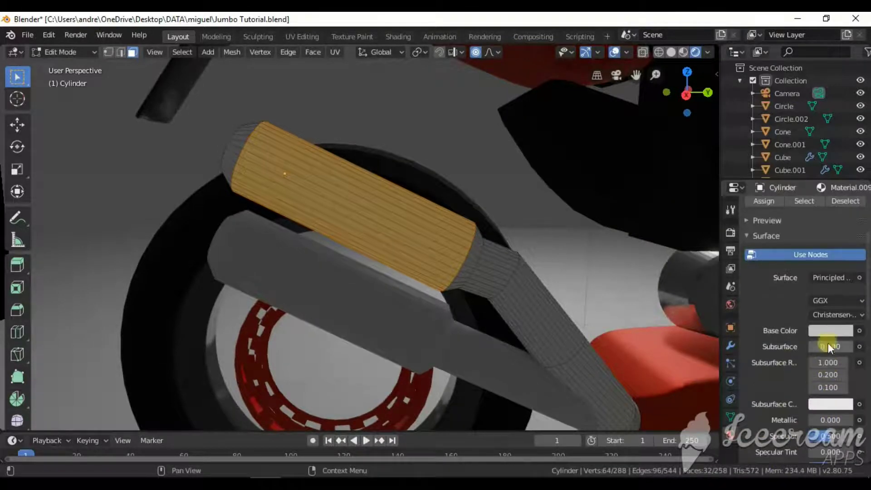
click(828, 334)
drag(840, 213, 842, 240)
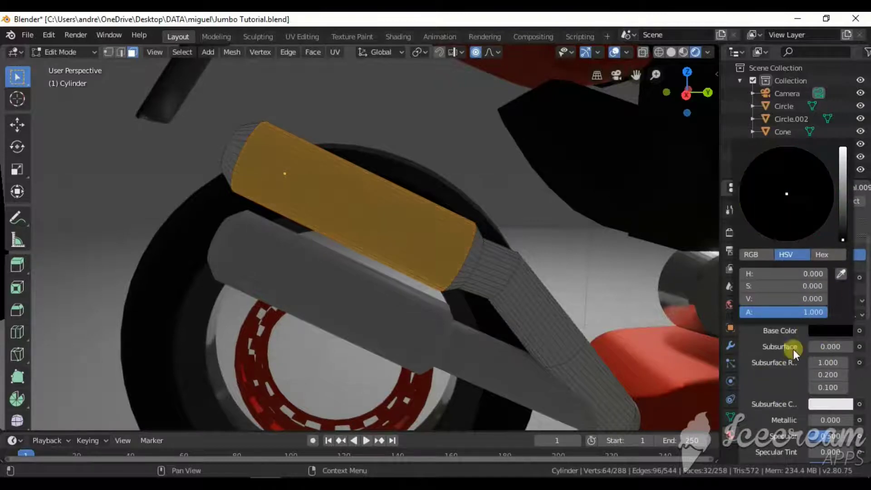
Step: Set the black muffler material's roughness to about 0.32, pick a face on the exhaust pipe and return to Object Mode
scroll(793, 350, down, 5)
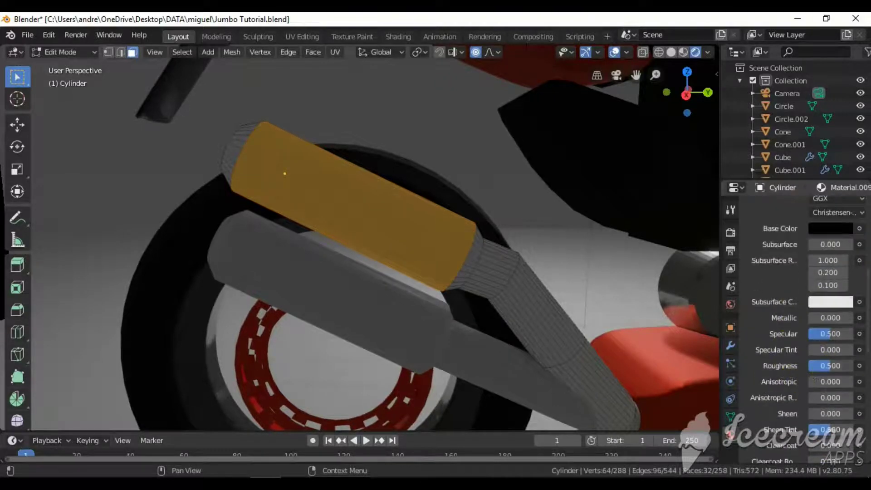
drag(830, 365, 845, 365)
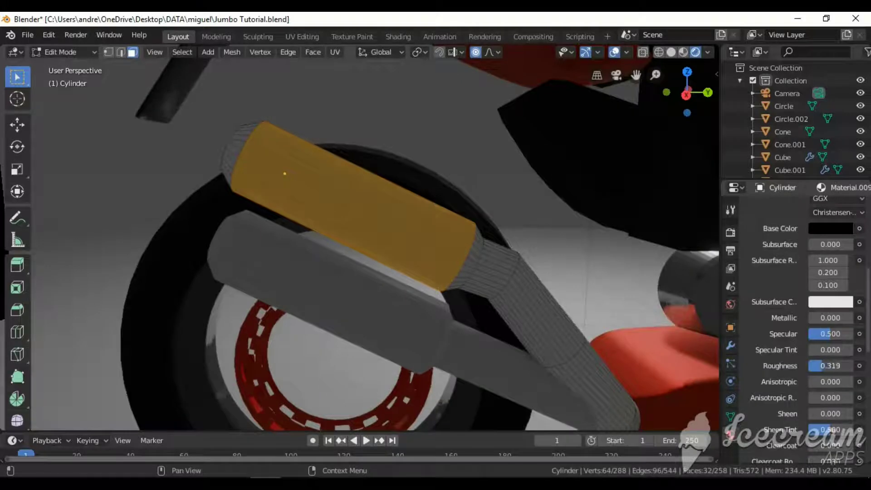
click(525, 286)
key(Tab)
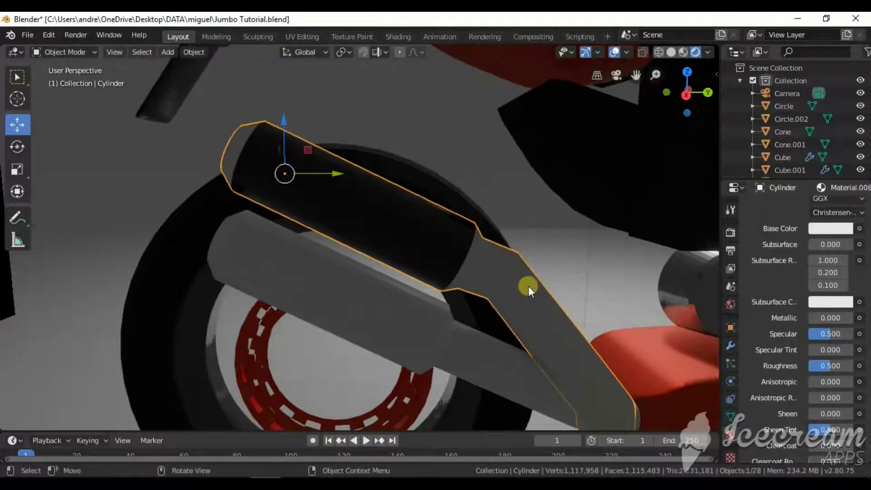
Step: Set the base color of the exhaust pipe's Material.008 to black
scroll(809, 272, up, 10)
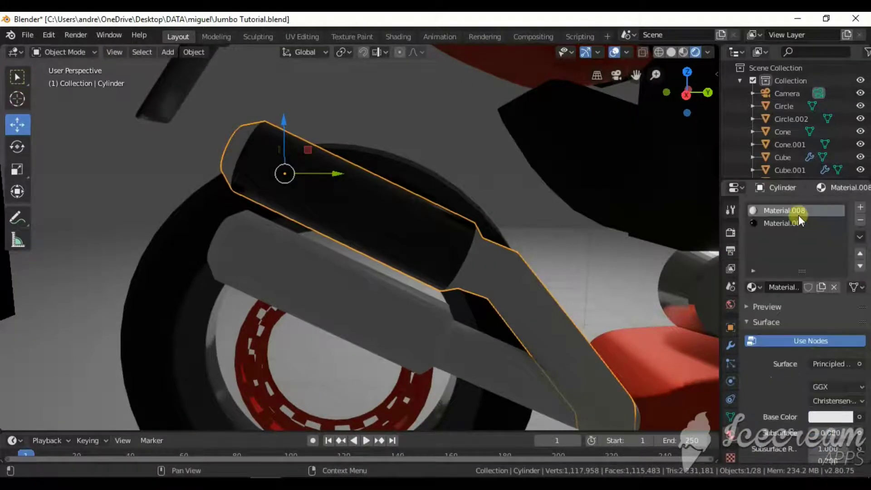
click(832, 416)
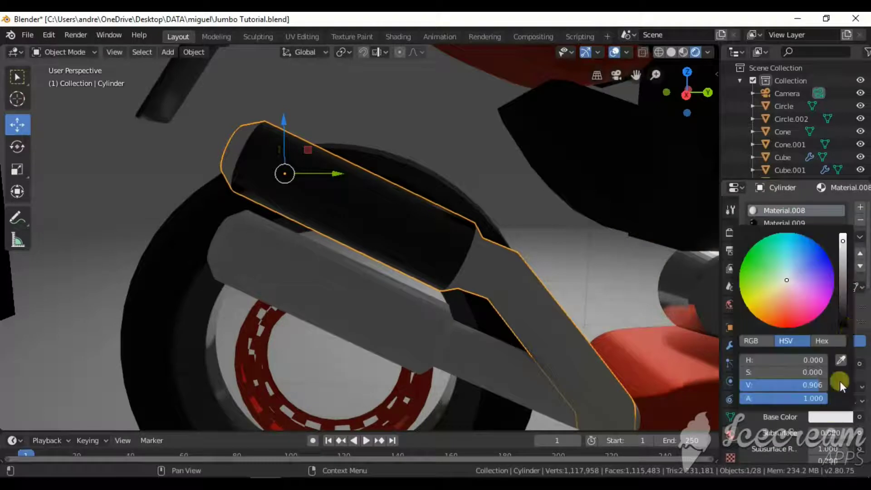
drag(848, 285, 828, 374)
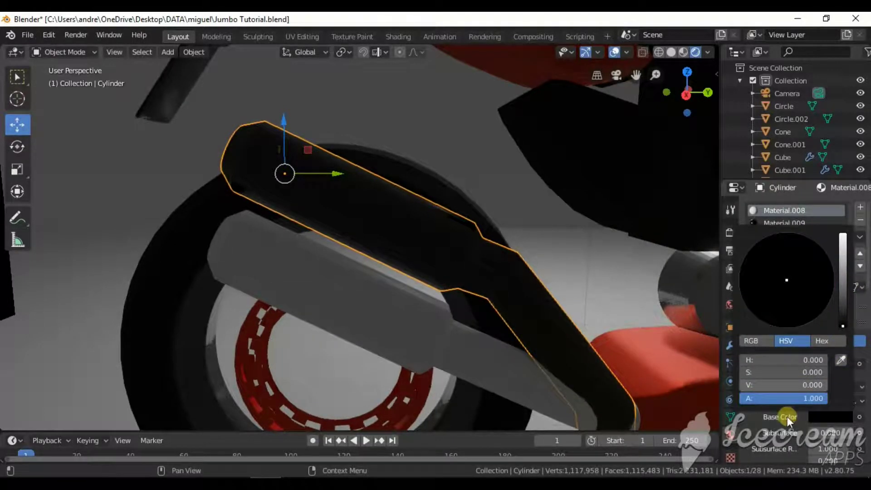
Step: Set the roughness of Material.008 to 0.111 and its metallic value to about 0.8
scroll(798, 397, down, 6)
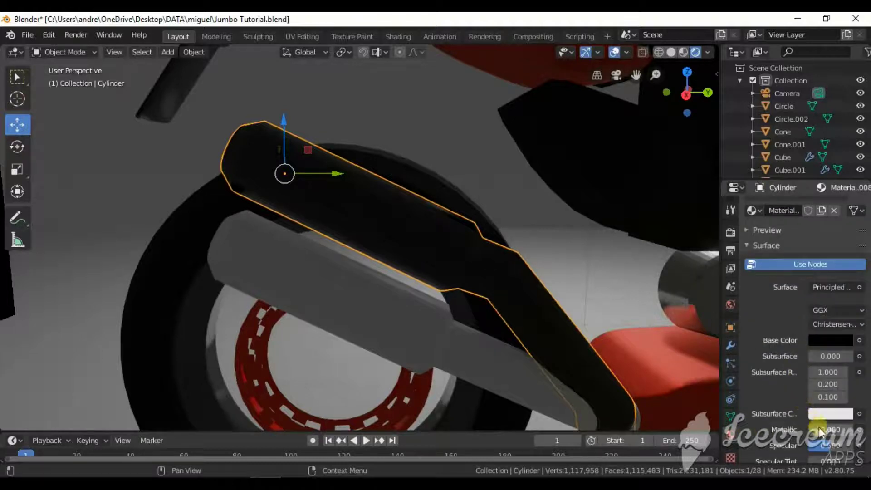
drag(826, 429, 812, 429)
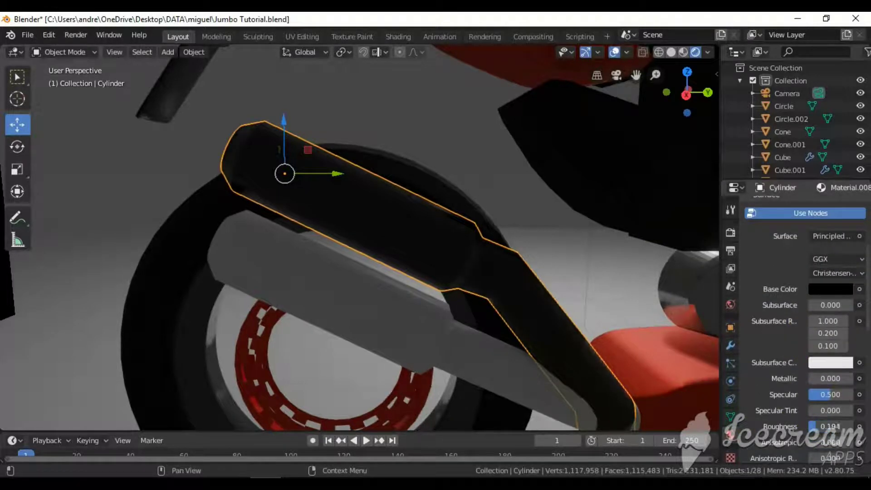
drag(821, 390, 845, 378)
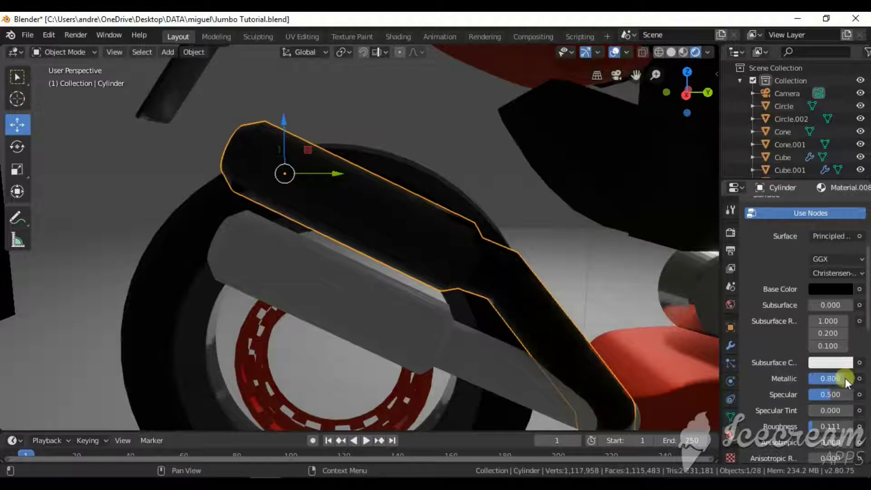
Step: Change the base color of Material.008 to white and set its metallic value to 0.278
click(832, 288)
drag(842, 159, 845, 105)
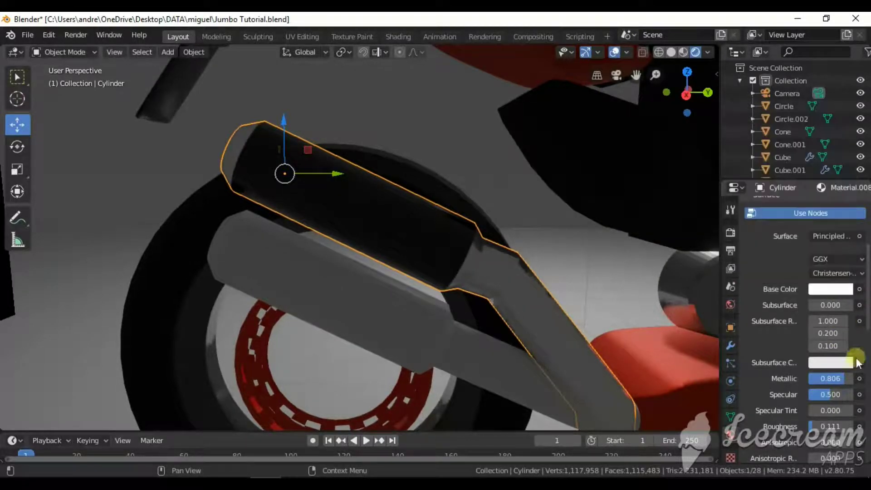
drag(840, 378, 820, 378)
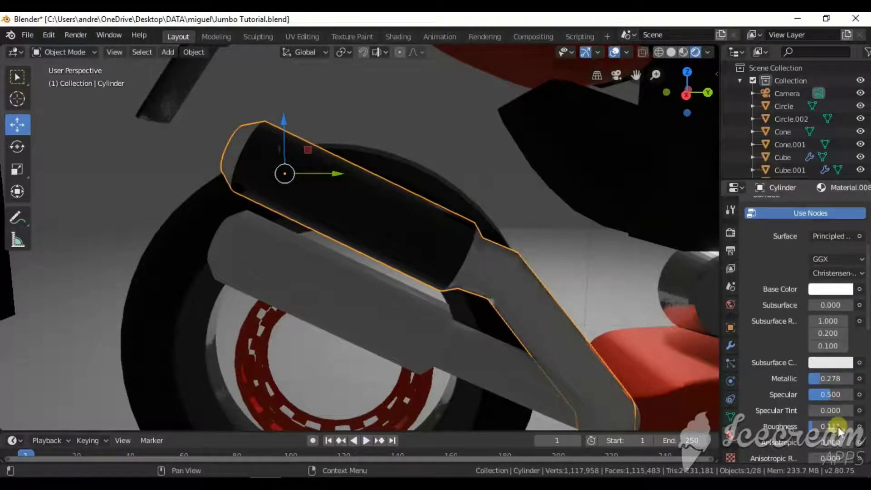
Step: Adjust the roughness of the exhaust's Material.008
drag(835, 426, 809, 427)
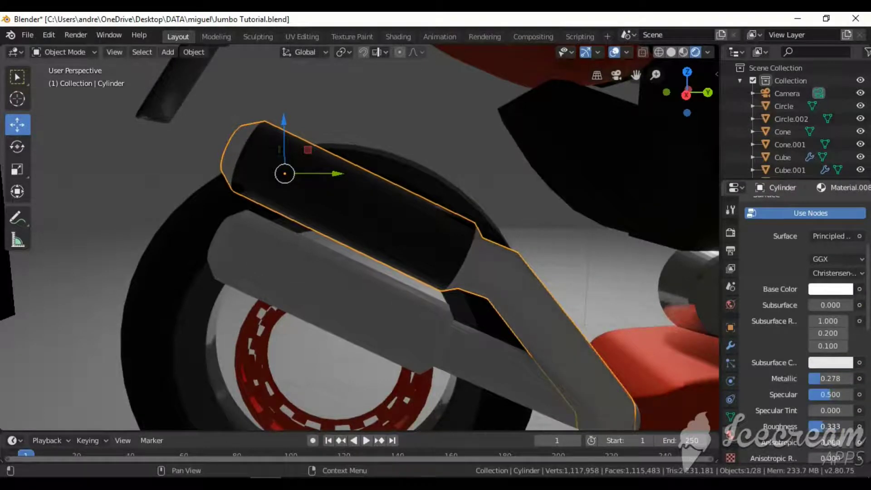
drag(817, 427, 816, 426)
middle_drag(520, 324, 528, 292)
Step: Enter Edit Mode on the exhaust and select the inner faces of the muffler's open tail end
key(Tab)
middle_drag(467, 249, 452, 257)
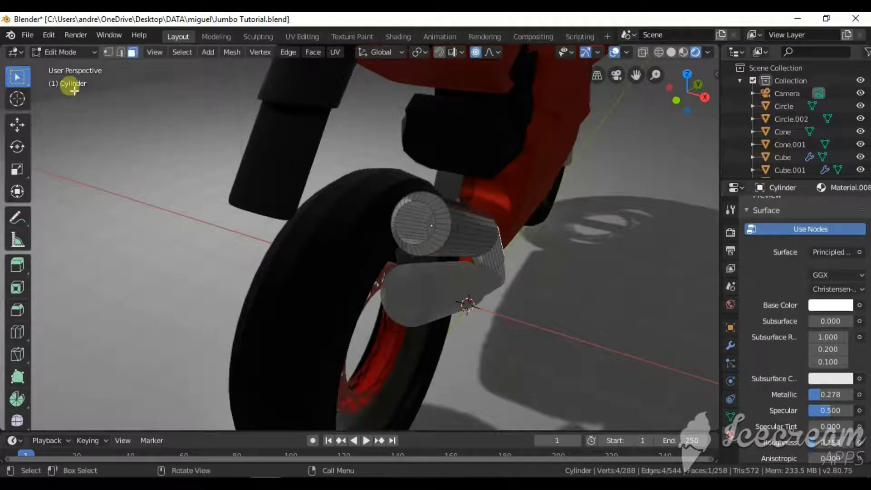
middle_drag(413, 223, 472, 241)
ctrl+click(495, 200)
ctrl+click(415, 241)
ctrl+click(442, 241)
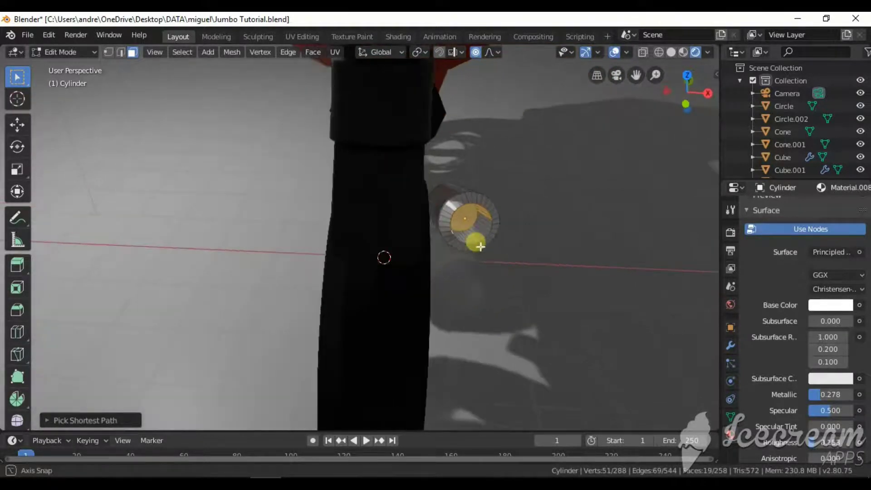
ctrl+click(487, 222)
ctrl+click(487, 225)
ctrl+click(488, 223)
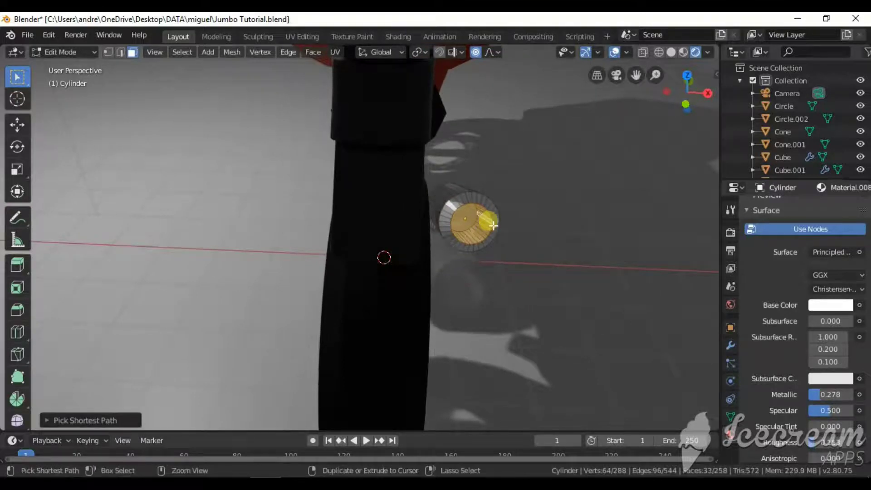
Step: Assign Material.008 to the selected tail-end faces and try a black base color for it
click(840, 303)
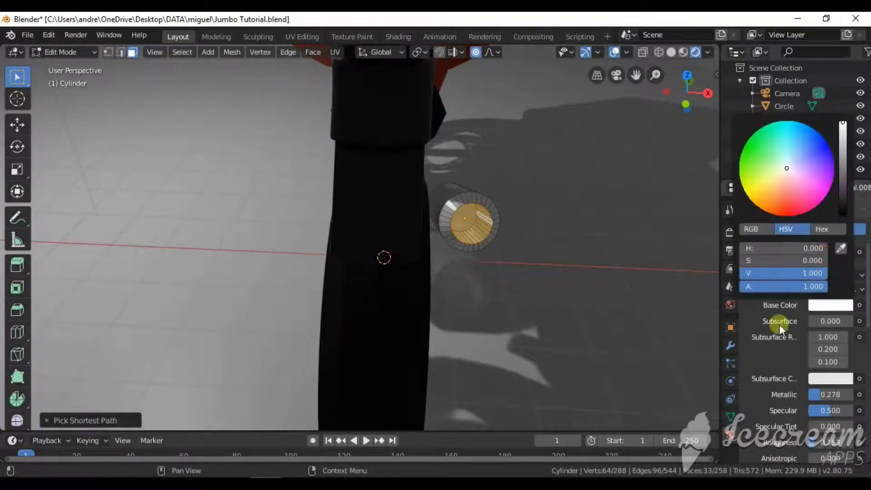
scroll(807, 258, up, 5)
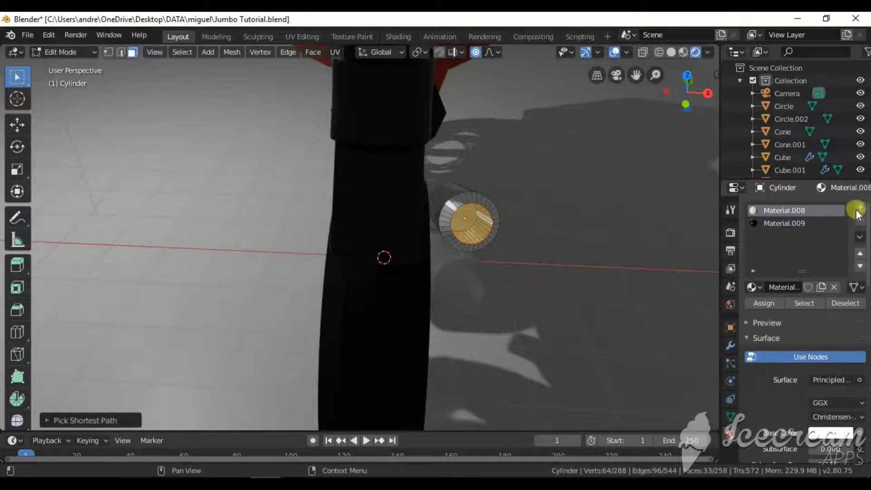
click(764, 303)
click(822, 432)
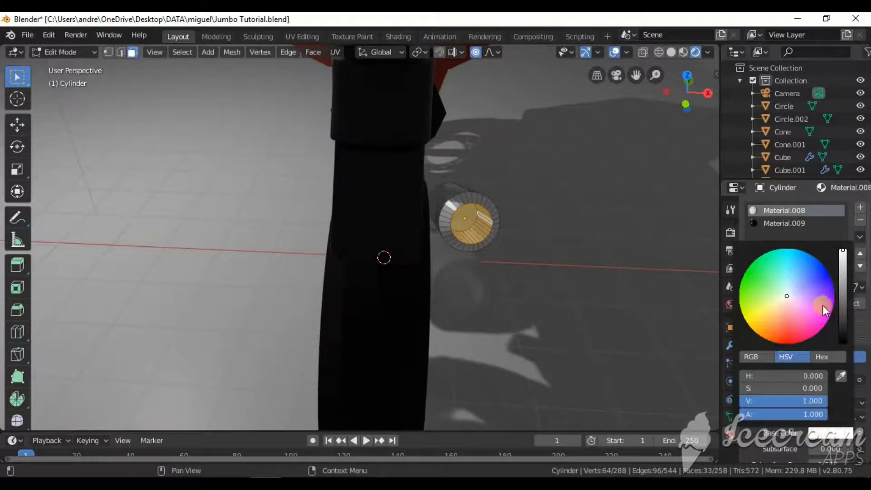
drag(841, 310, 842, 340)
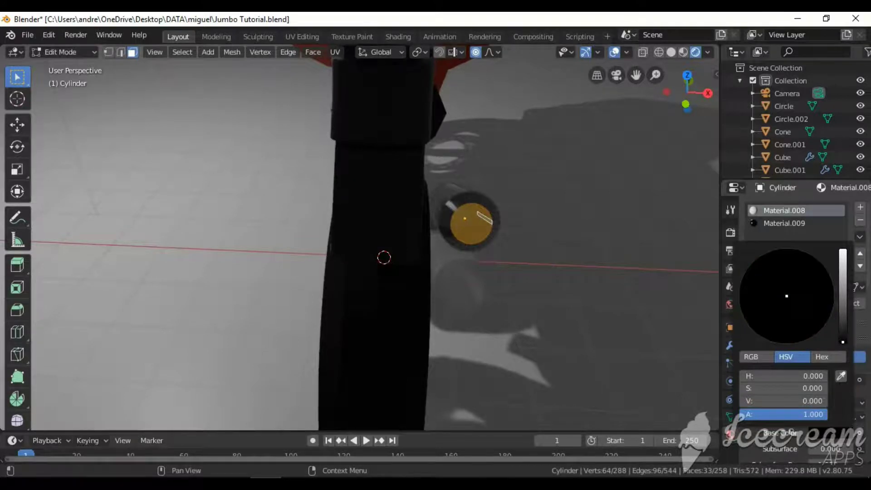
middle_drag(556, 235, 440, 207)
Step: Undo the latest edits back to the partial face selection at the muffler's tail end
key(ctrl+z)
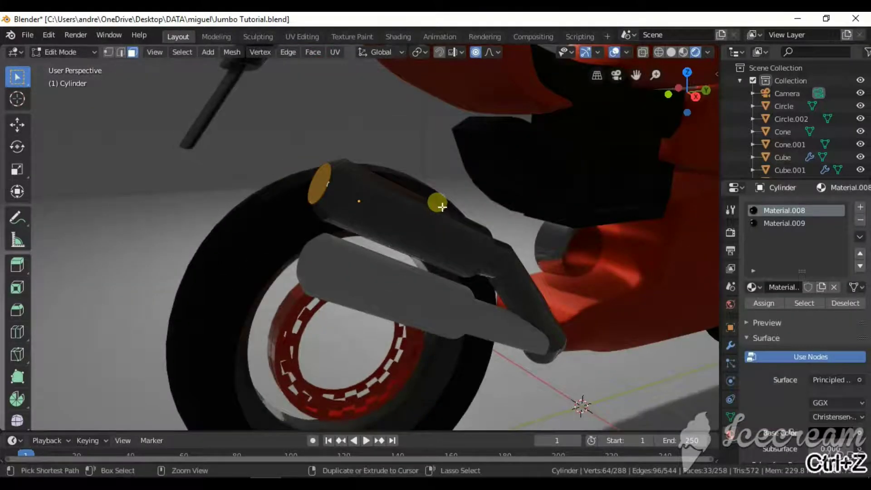
key(ctrl+z)
key(ctrl+z)
key(ctrl+z)
key(ctrl+z)
key(ctrl+z)
key(ctrl+z)
key(ctrl+z)
key(ctrl+z)
key(ctrl+z)
key(ctrl+z)
key(ctrl+z)
key(ctrl+z)
key(ctrl+z)
key(ctrl+z)
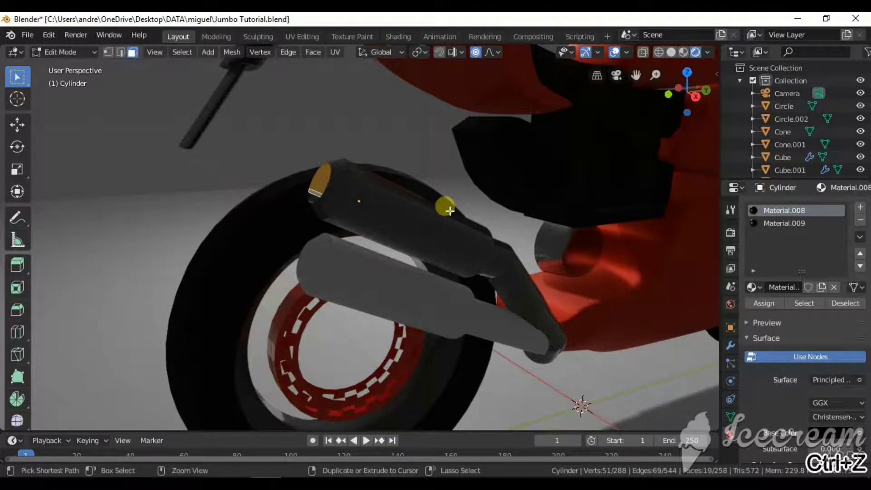
middle_drag(401, 205, 458, 222)
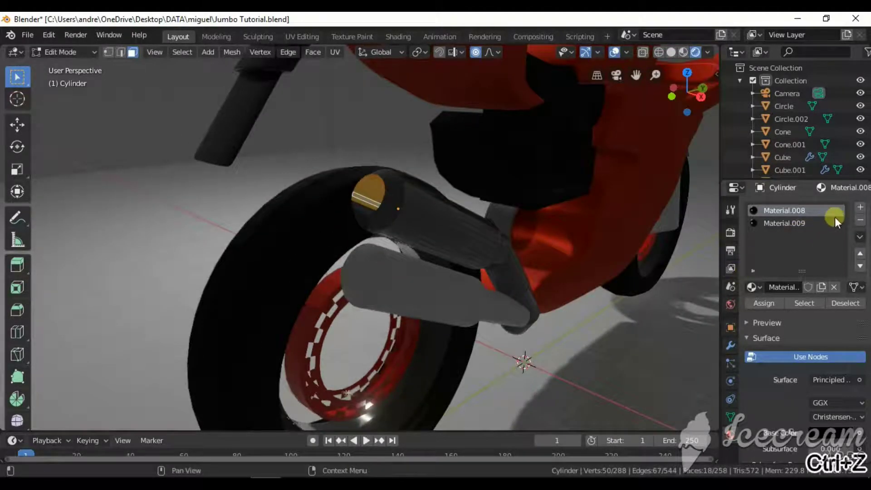
Step: Add a third material slot to the exhaust and extend the face selection over the muffler's entire inner tail end
click(860, 208)
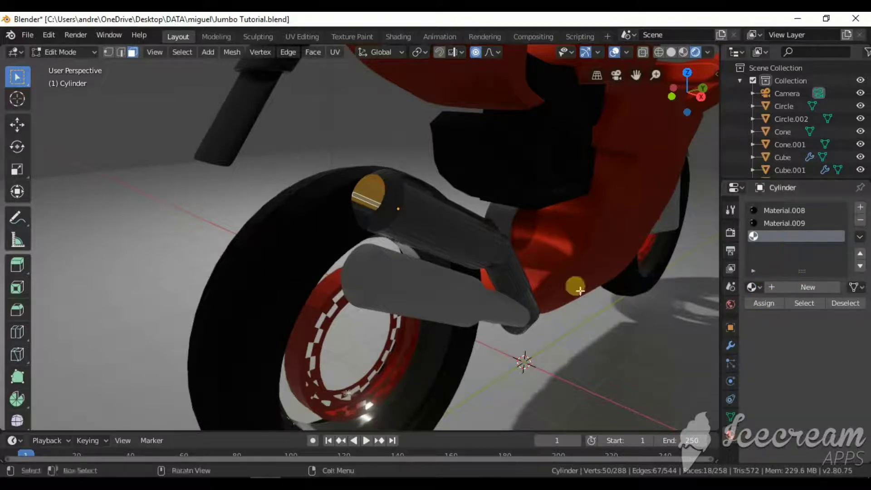
middle_drag(354, 251, 430, 251)
scroll(430, 252, up, 4)
middle_drag(506, 224, 520, 231)
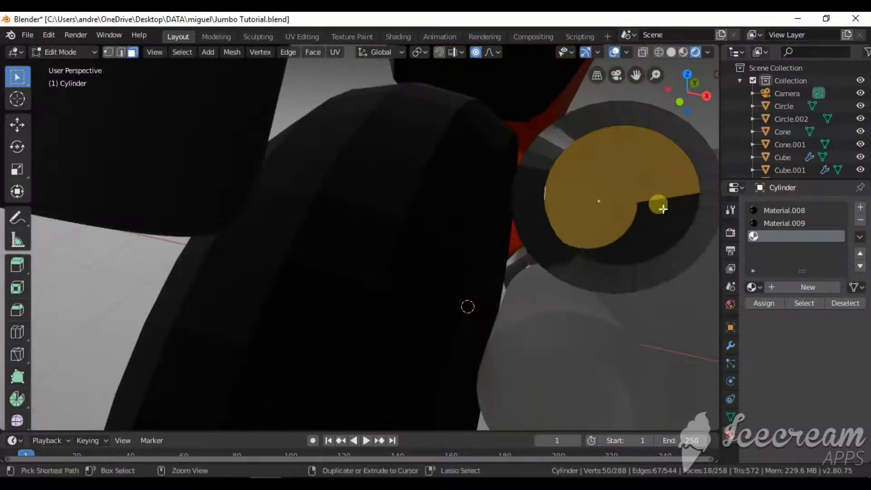
ctrl+click(663, 209)
middle_drag(663, 209, 441, 254)
ctrl+click(434, 267)
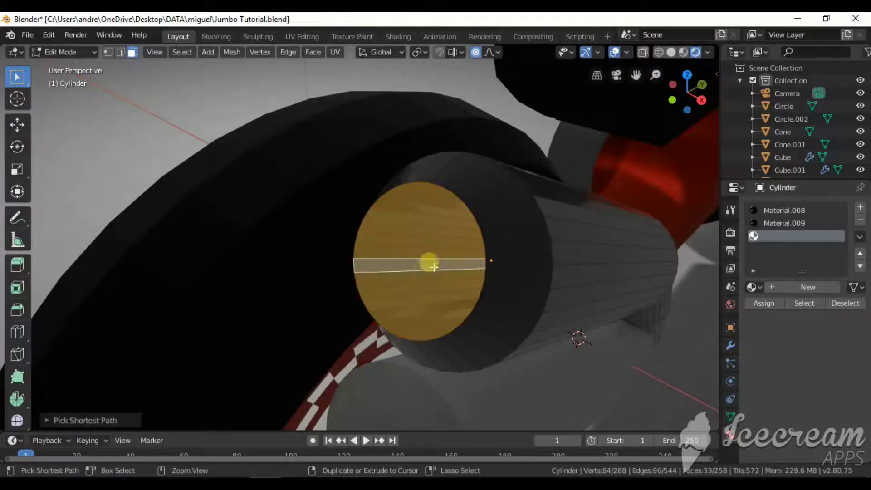
Step: Assign the new slot to the selected tail-end faces and give it a new material with a black base color
click(800, 248)
click(772, 303)
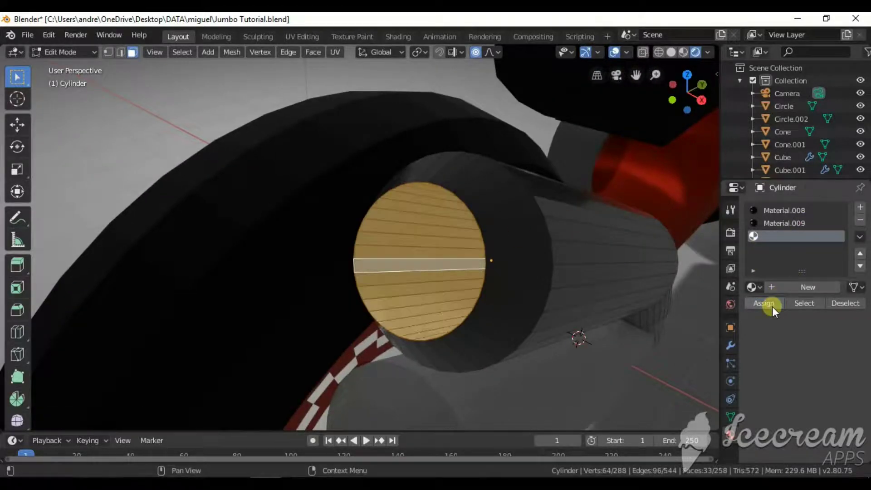
click(818, 286)
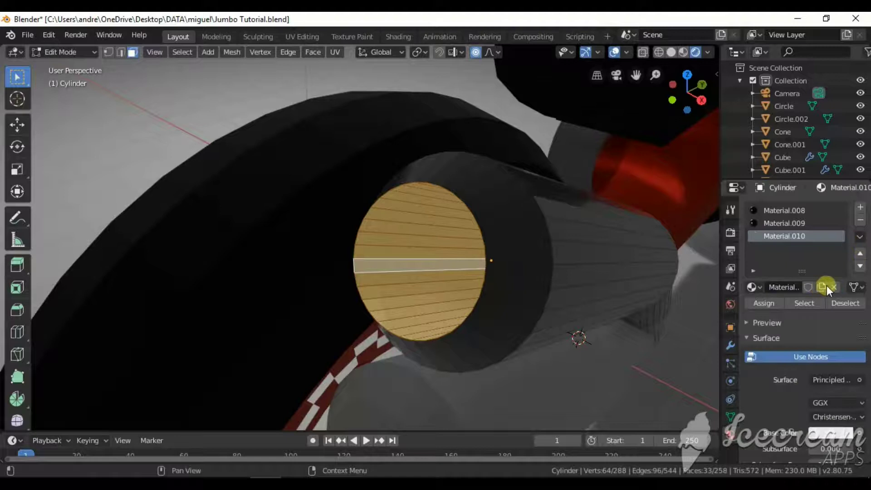
click(829, 434)
drag(841, 322, 842, 347)
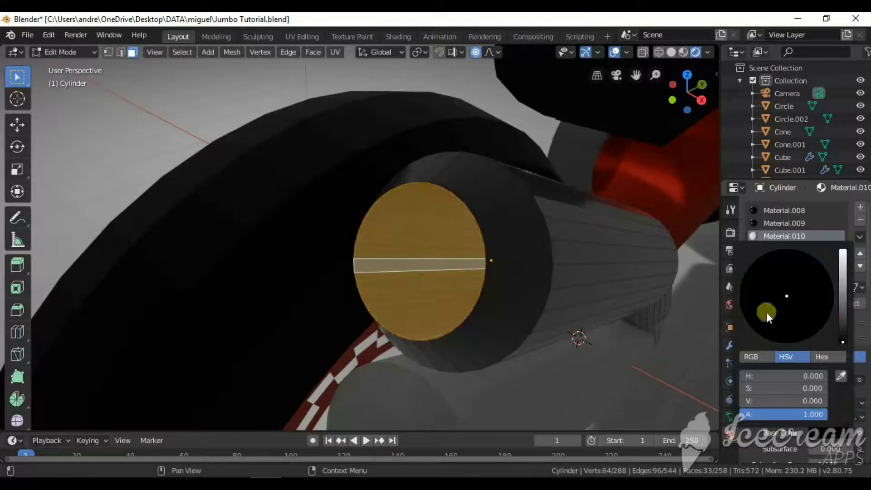
Step: Select a face on the muffler body and try a white base color for Material.009
click(602, 271)
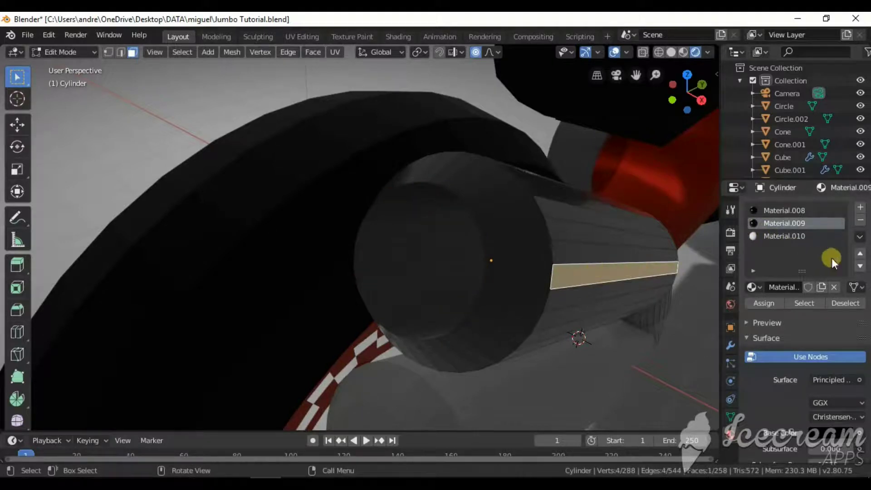
click(837, 431)
drag(843, 312, 842, 248)
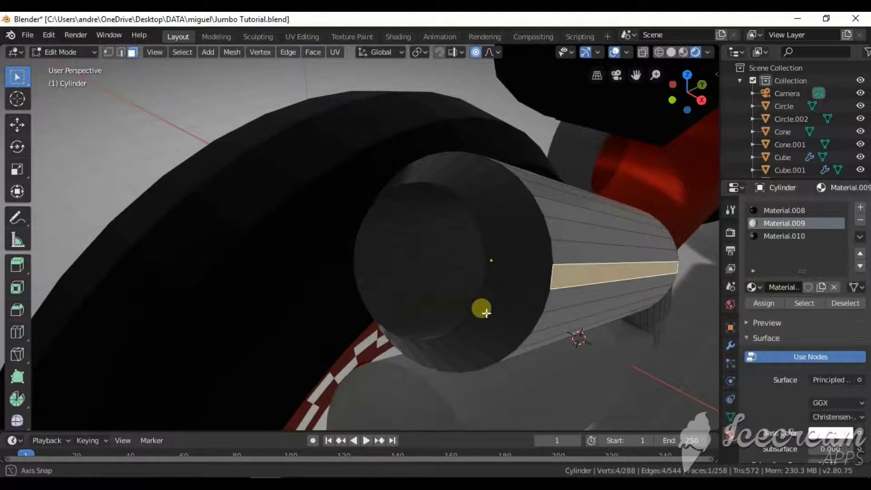
Step: Set the base color of the muffler body's Material.009 back to black
middle_drag(480, 307, 562, 307)
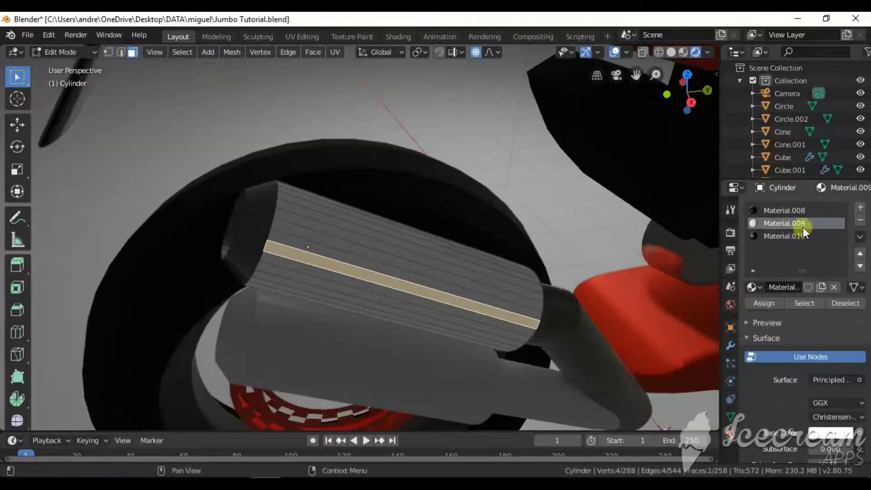
click(828, 435)
drag(842, 290, 843, 333)
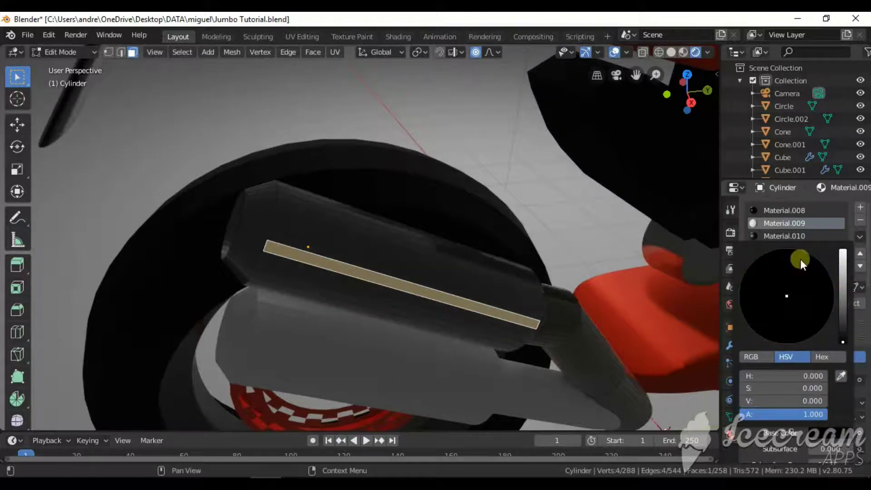
Step: Set the base color of Material.008 to white for the exhaust pipe and tail cone
click(817, 212)
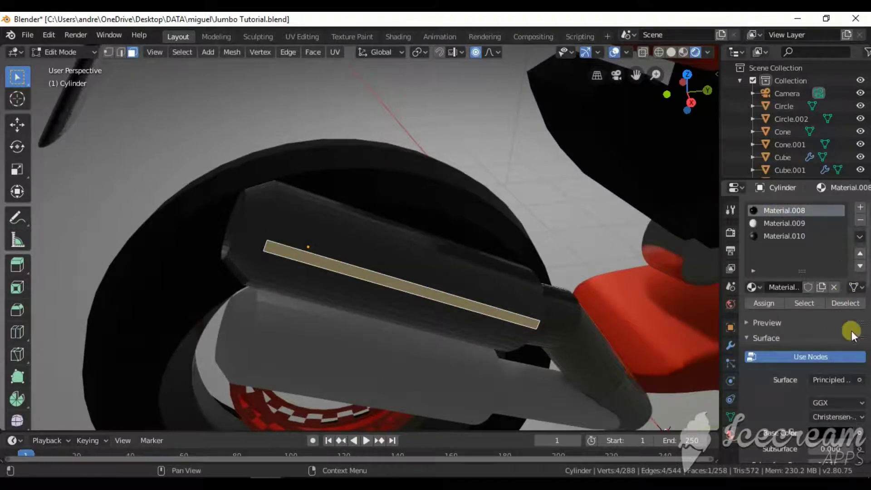
click(844, 435)
drag(835, 309, 842, 250)
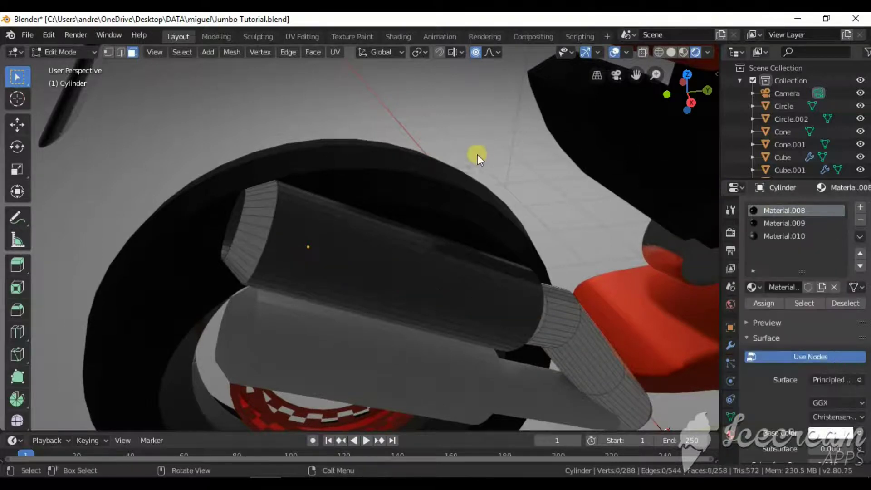
Step: Add a Catmull-Clark subdivision modifier to the exhaust with 4 render and 4 viewport subdivisions
key(Tab)
middle_drag(347, 206, 409, 207)
scroll(409, 206, down, 3)
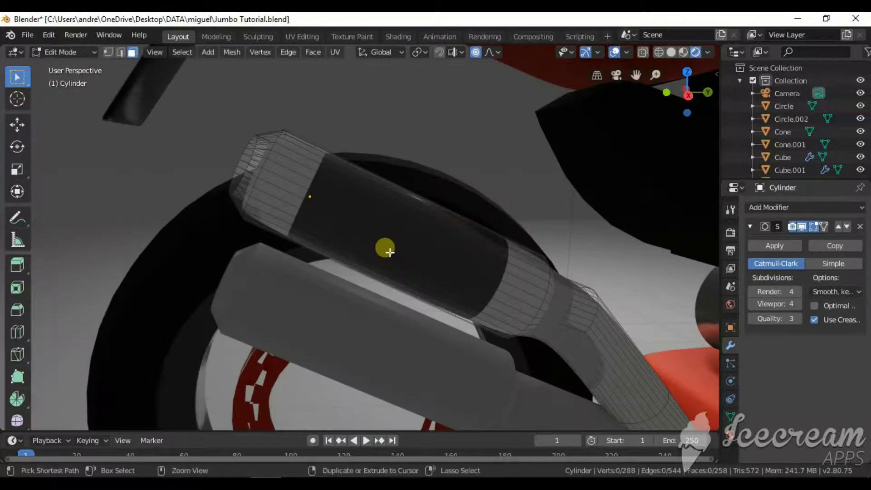
Step: Add three loop cuts around the muffler body, sliding two to its tail-end edge and one to its pipe-end edge
key(ctrl+r)
click(389, 244)
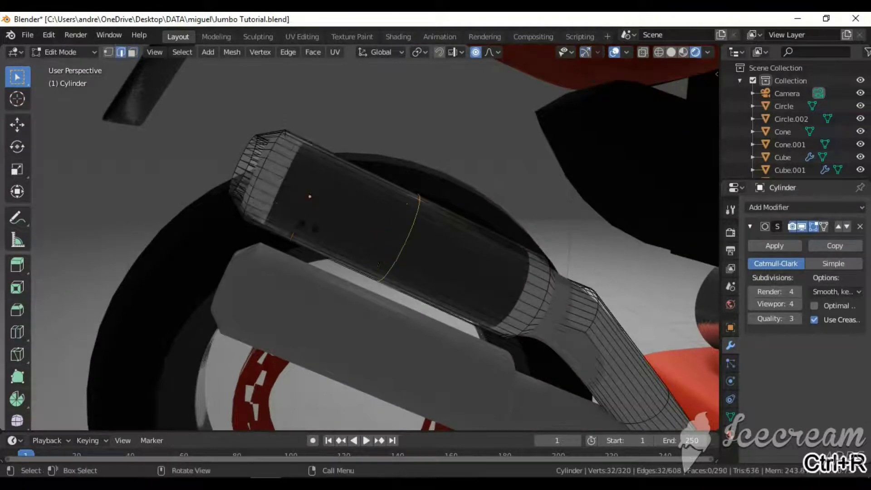
click(199, 211)
key(ctrl+r)
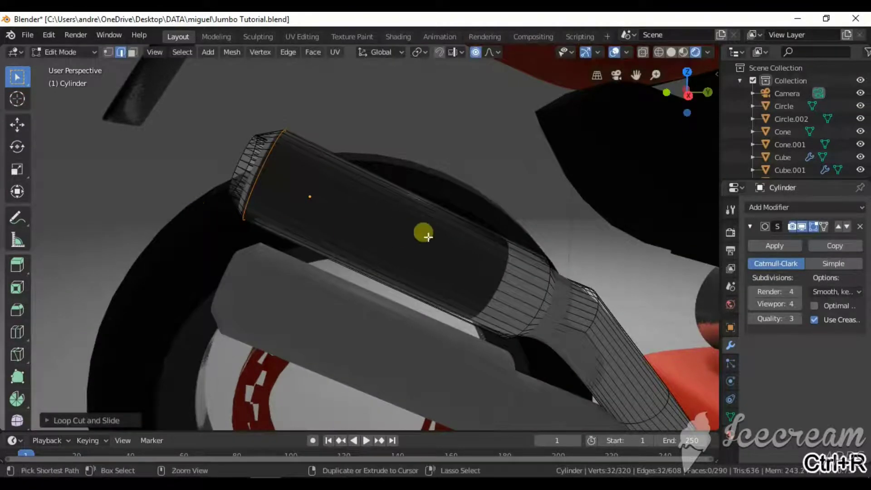
click(396, 237)
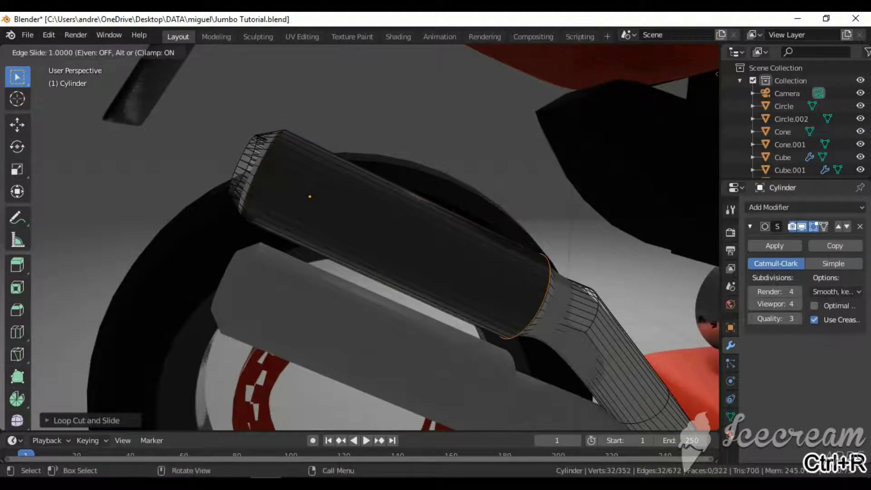
click(3, 333)
key(ctrl+r)
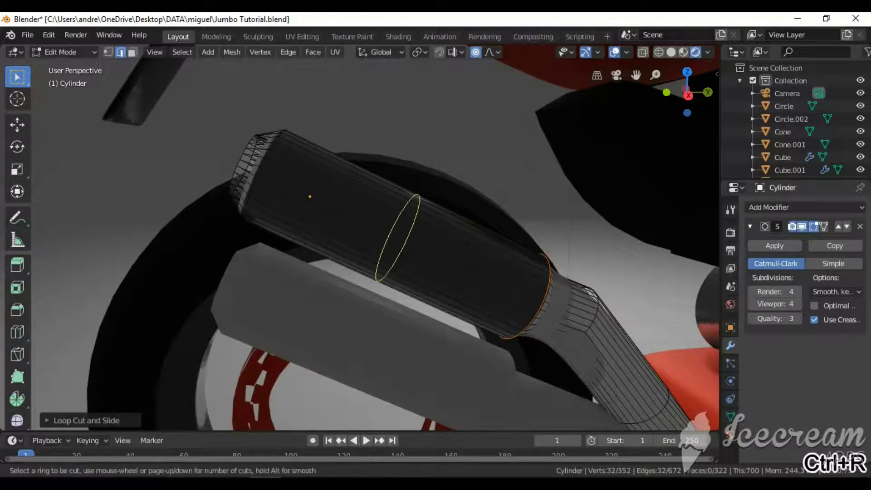
click(397, 237)
click(498, 216)
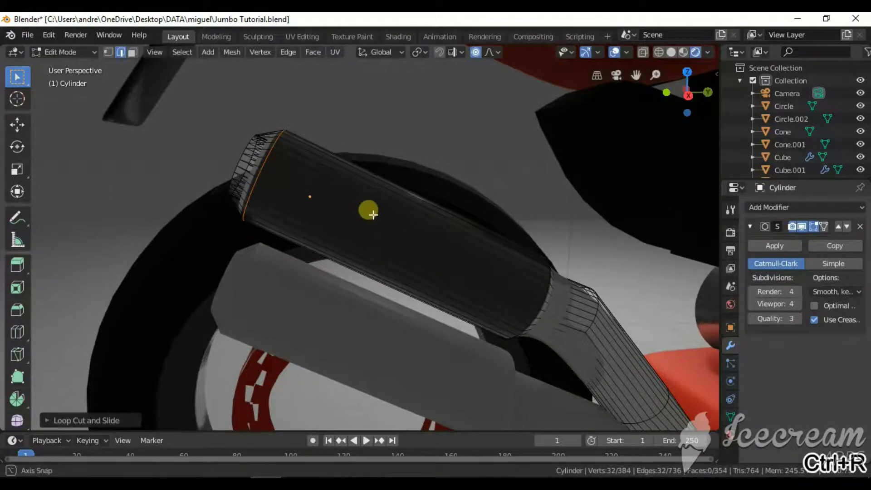
Step: Add two loop cuts at the muffler's tail cone, slid to the rim of the opening, and return to Object Mode
middle_drag(369, 208, 361, 231)
key(ctrl+r)
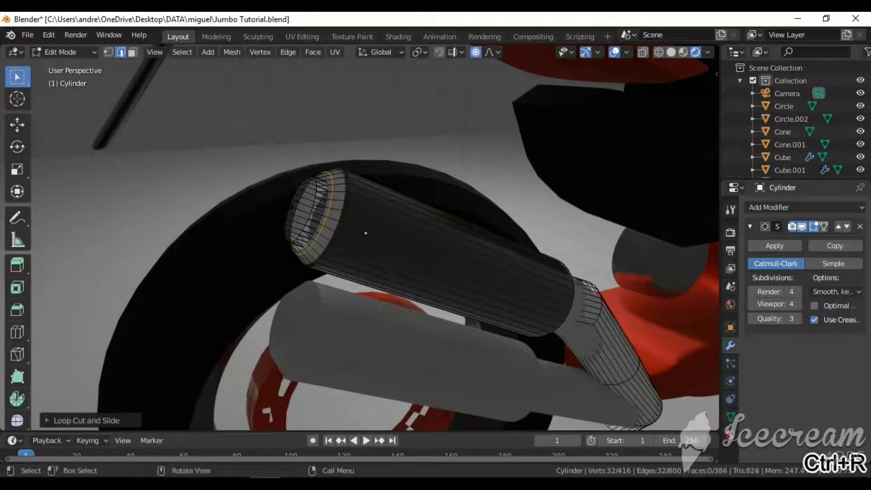
click(308, 227)
click(234, 205)
key(ctrl+r)
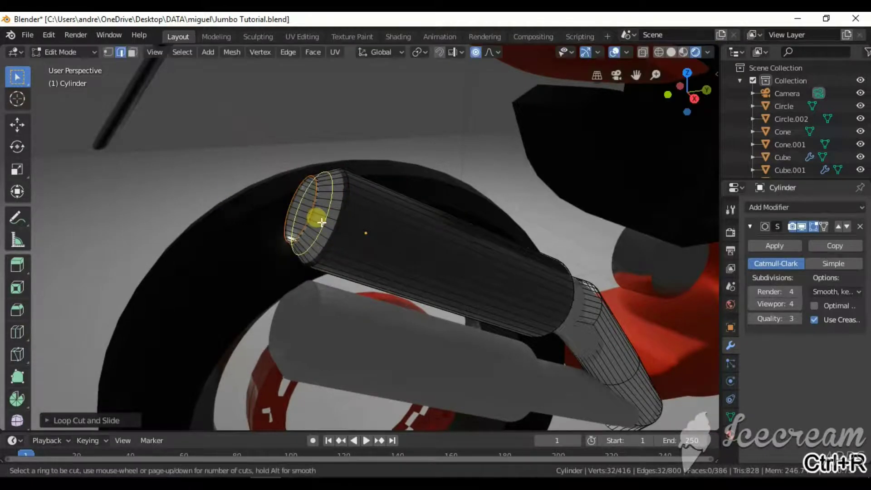
click(290, 239)
click(421, 220)
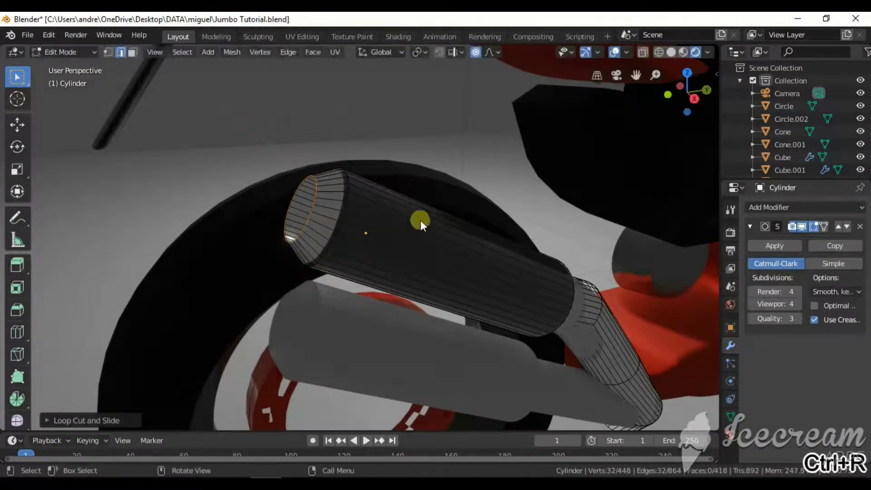
key(Tab)
Step: Add two loop cuts to the exhaust pipe, one slid at the muffler joint and one at the bend, and return to Object Mode
middle_drag(461, 223, 354, 142)
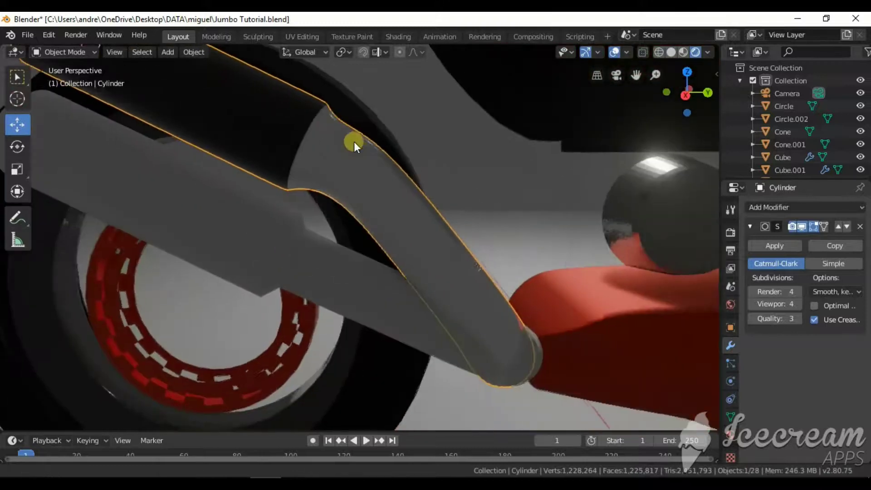
key(ctrl+r)
key(Tab)
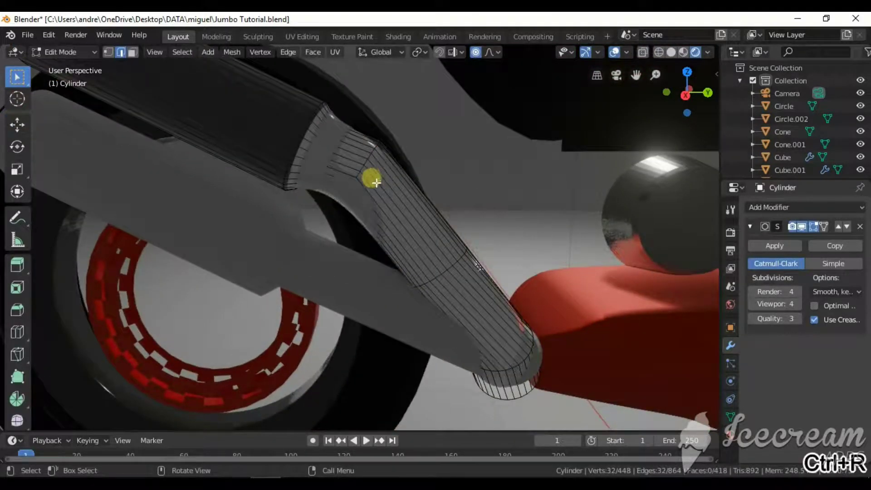
key(ctrl+r)
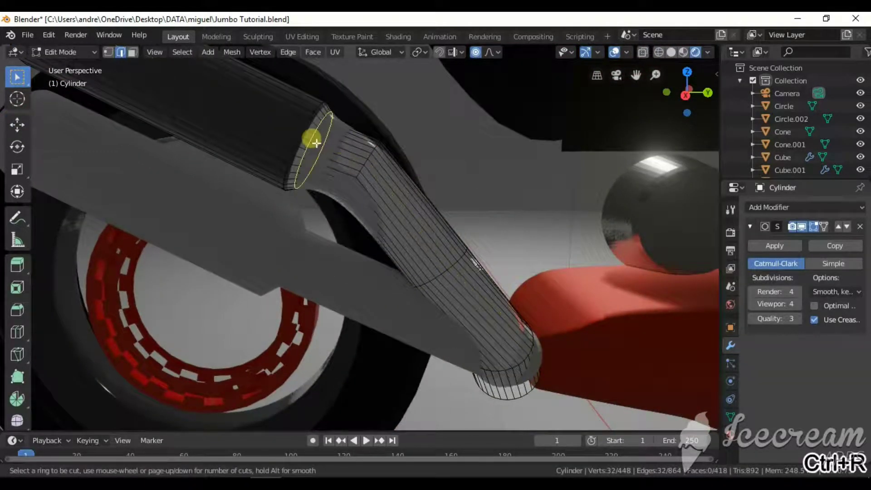
click(312, 146)
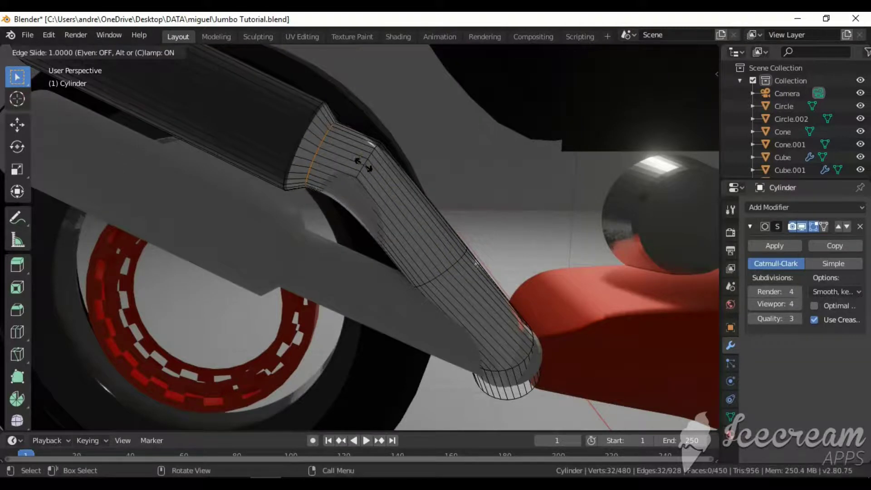
click(387, 189)
key(ctrl+r)
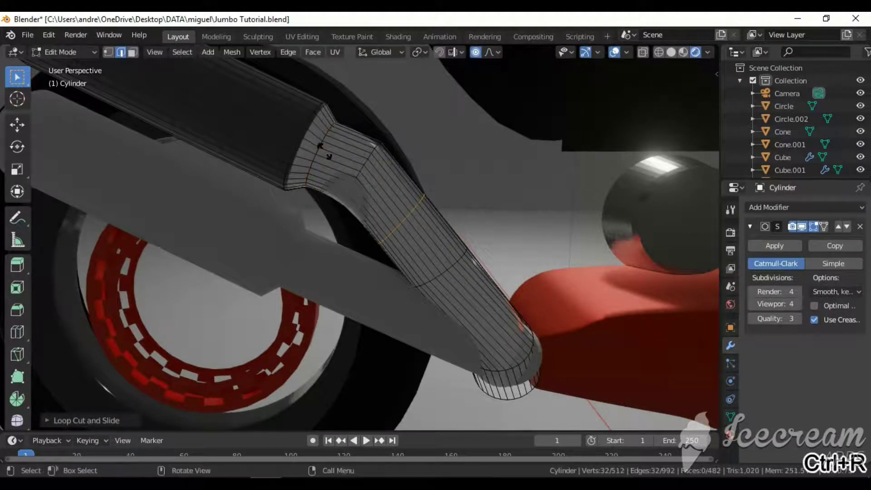
click(319, 145)
click(383, 197)
key(Tab)
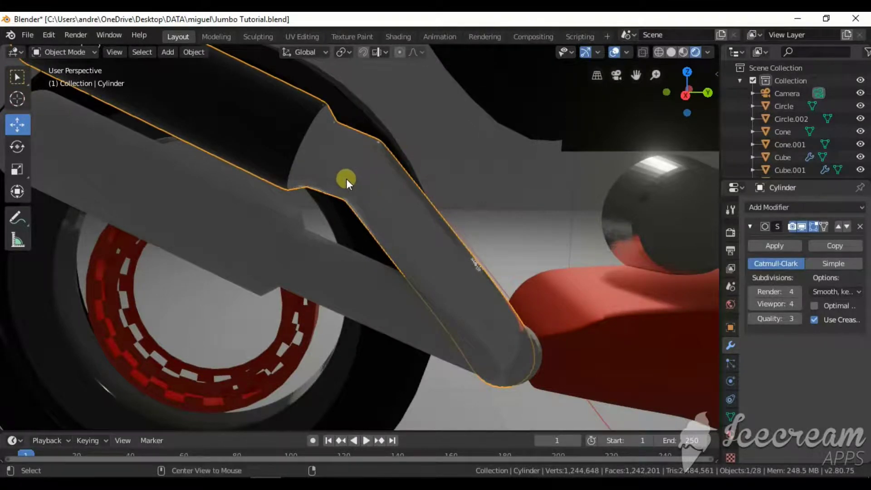
Step: Add a Catmull-Clark subdivision modifier to the front tire with 4 render and 4 viewport subdivisions
key(alt+z)
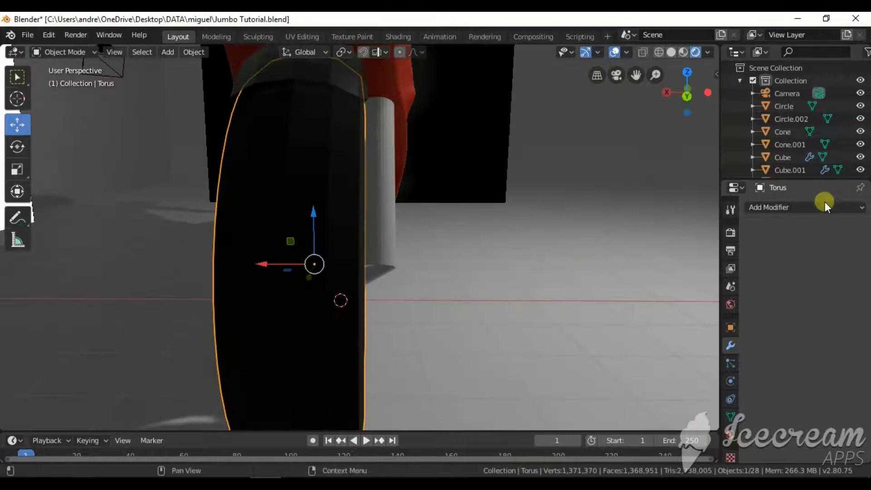
click(825, 203)
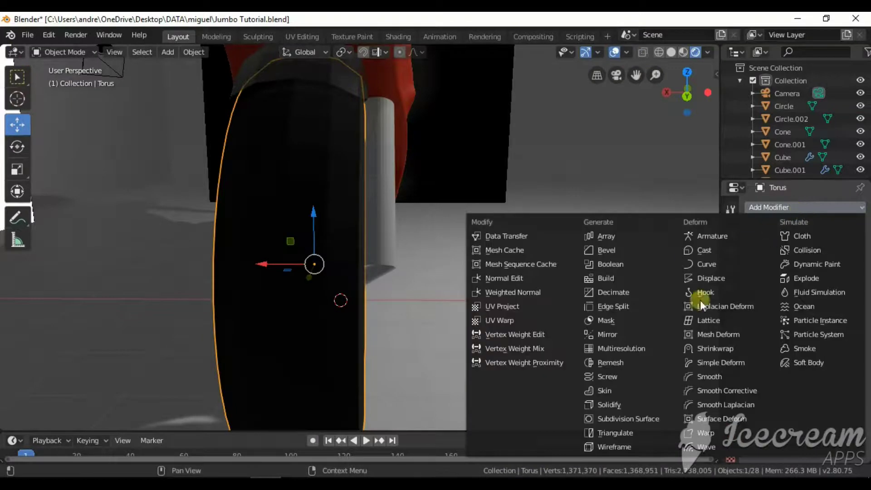
click(643, 421)
middle_drag(439, 295, 437, 296)
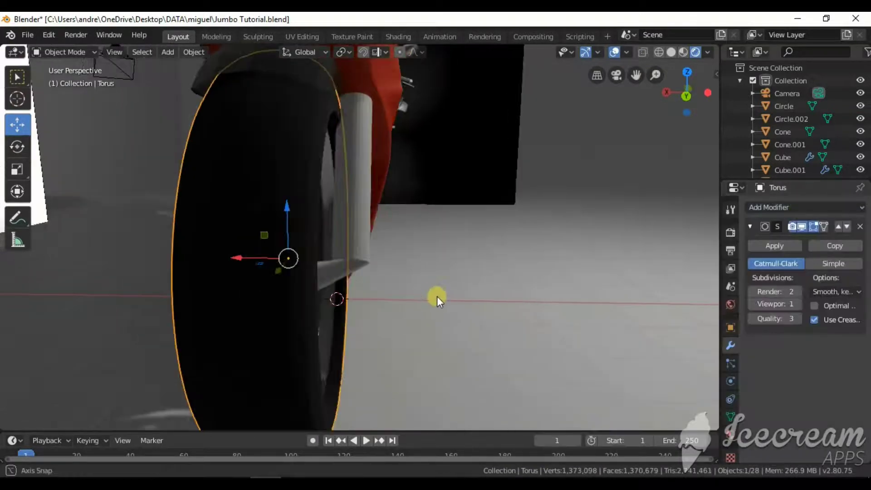
click(797, 292)
click(797, 292)
click(795, 307)
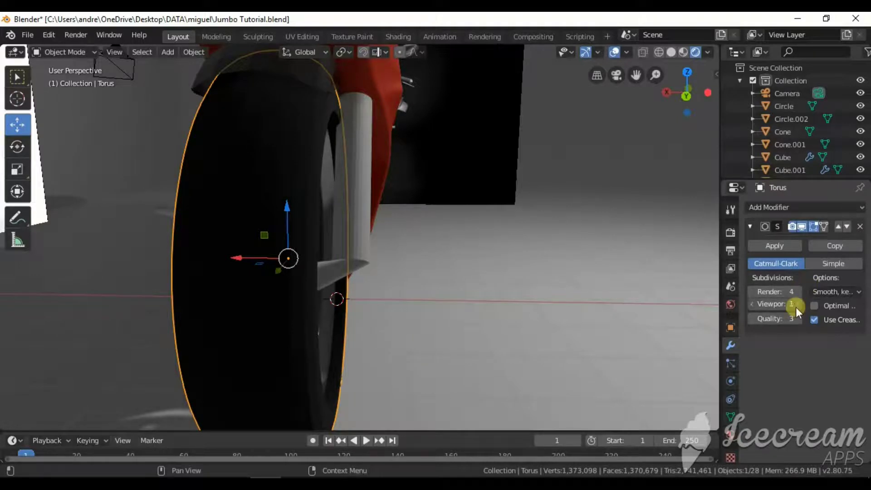
click(796, 306)
click(795, 307)
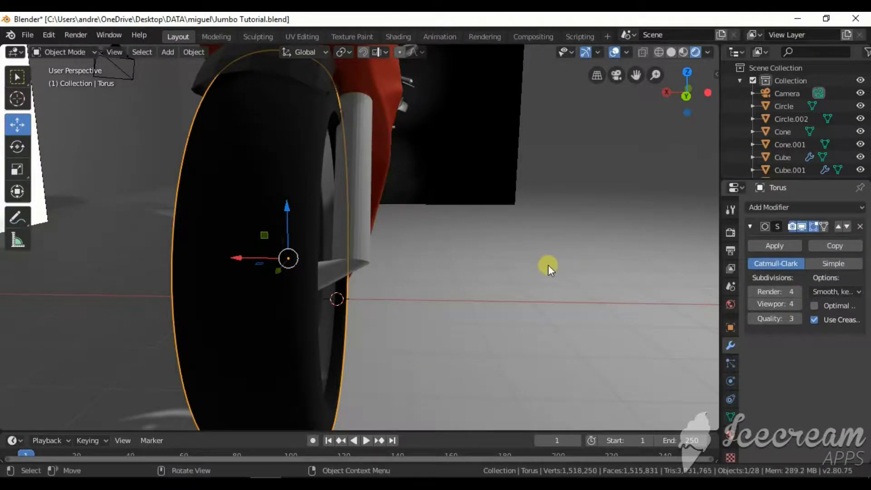
Step: Add two loop cuts around one sidewall of the front tire, slid to its outer tread edge
scroll(540, 266, down, 4)
scroll(524, 266, down, 3)
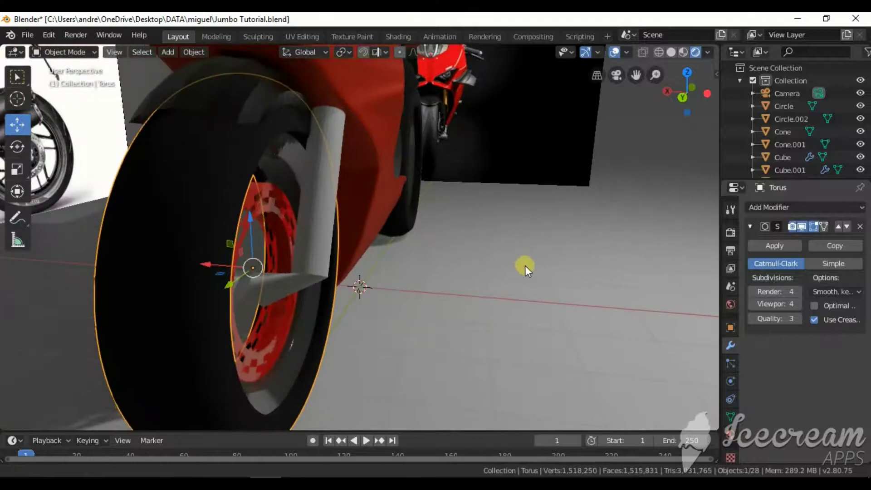
scroll(424, 263, down, 1)
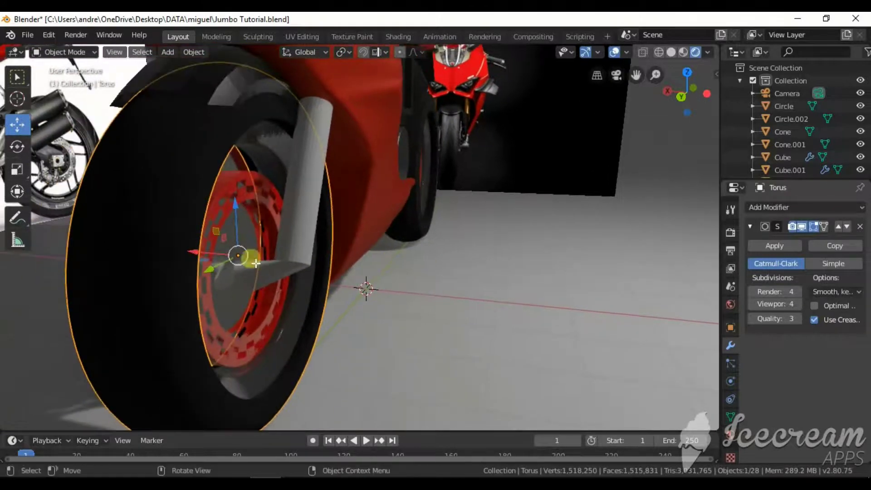
key(Tab)
key(ctrl+r)
click(189, 235)
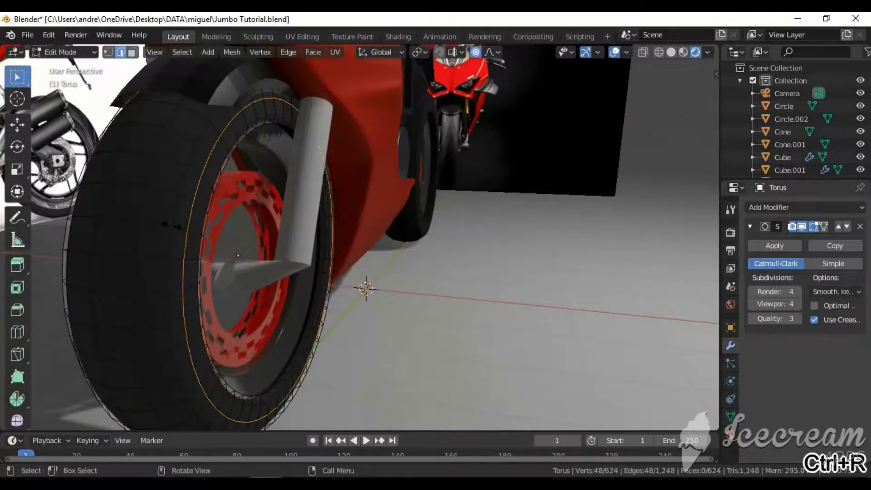
click(168, 224)
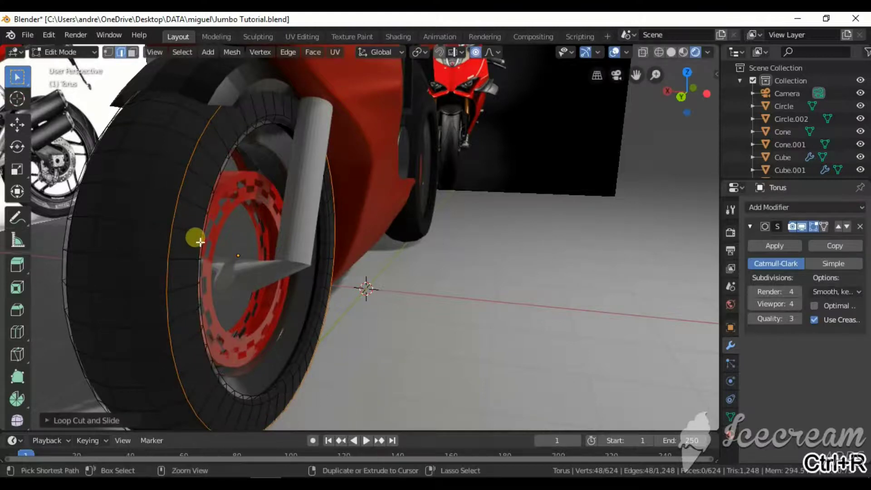
key(ctrl+r)
click(190, 236)
right_click(190, 237)
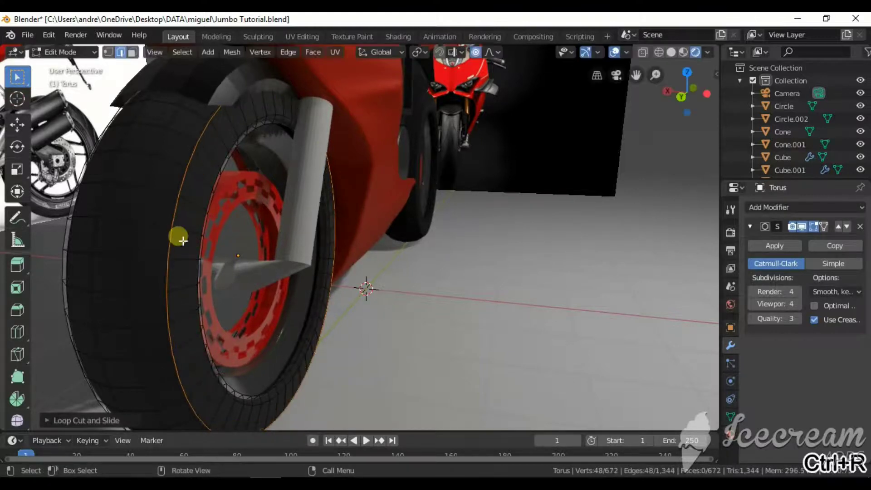
key(Tab)
Step: Add two loop cuts around the front tire's opposite sidewall, slid to its outer tread edge, and return to Object Mode
middle_drag(175, 241, 634, 235)
key(Tab)
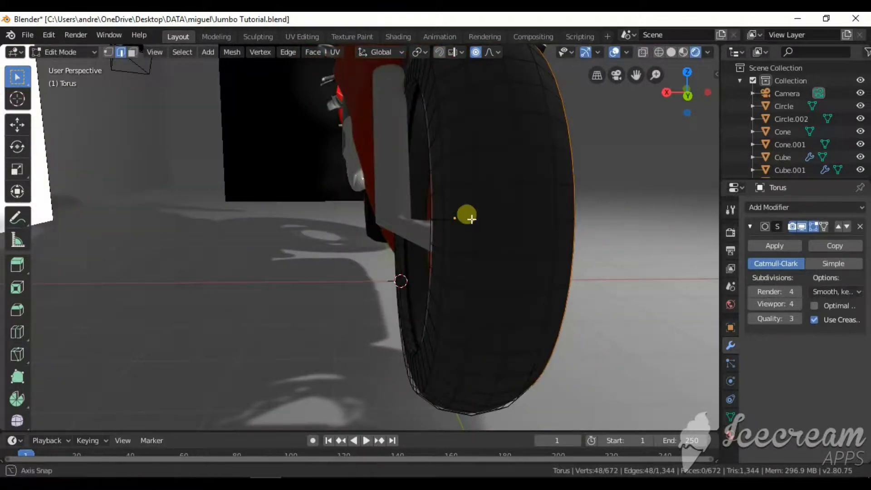
middle_drag(462, 216, 507, 220)
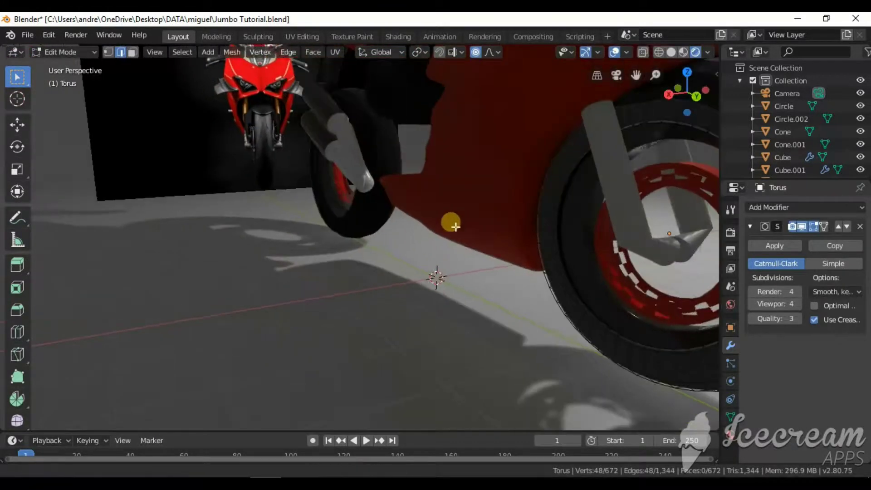
middle_drag(451, 220, 539, 227)
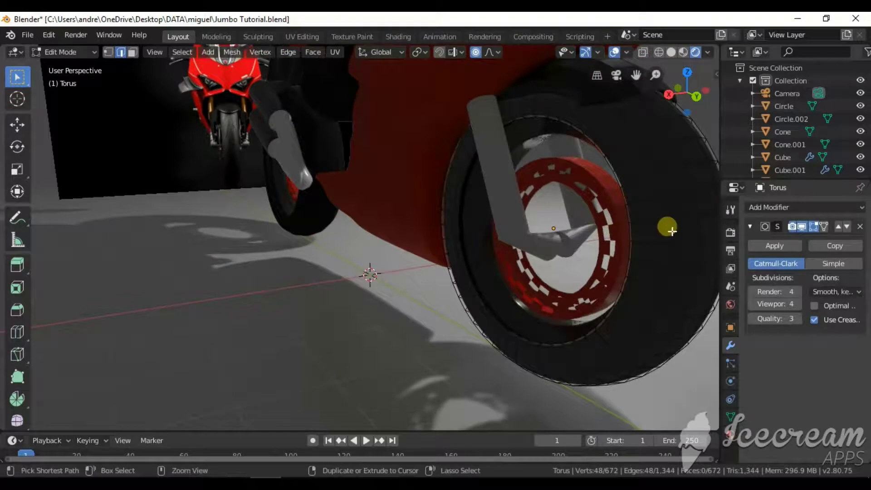
key(ctrl+r)
click(662, 219)
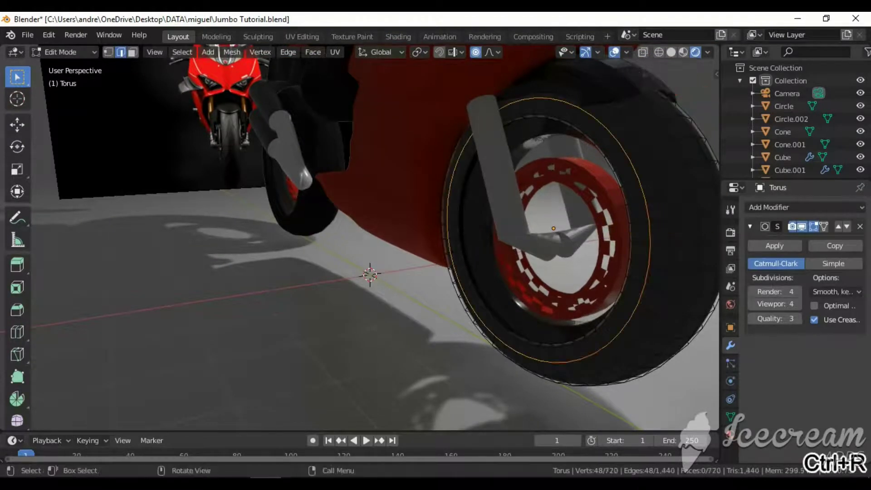
click(144, 235)
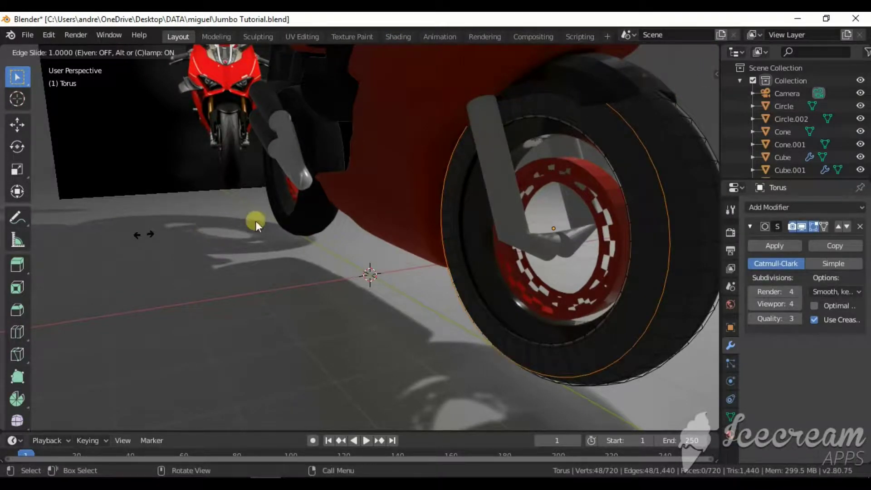
key(ctrl+r)
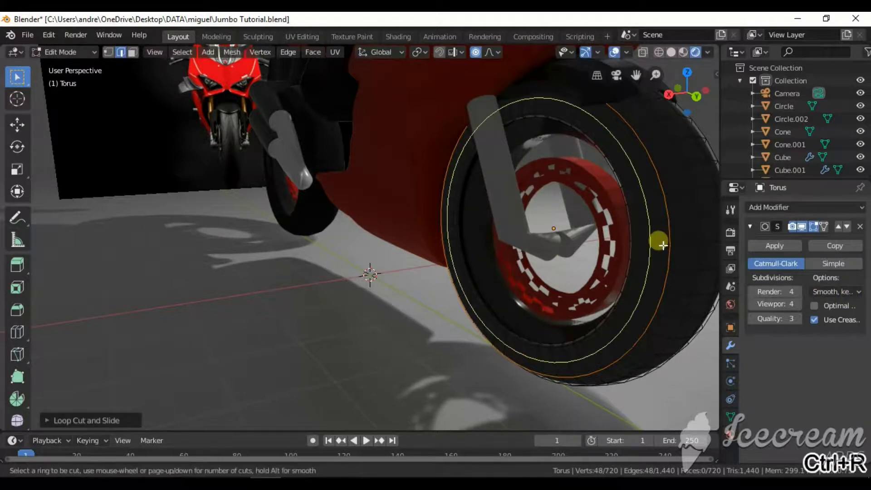
click(649, 236)
click(63, 243)
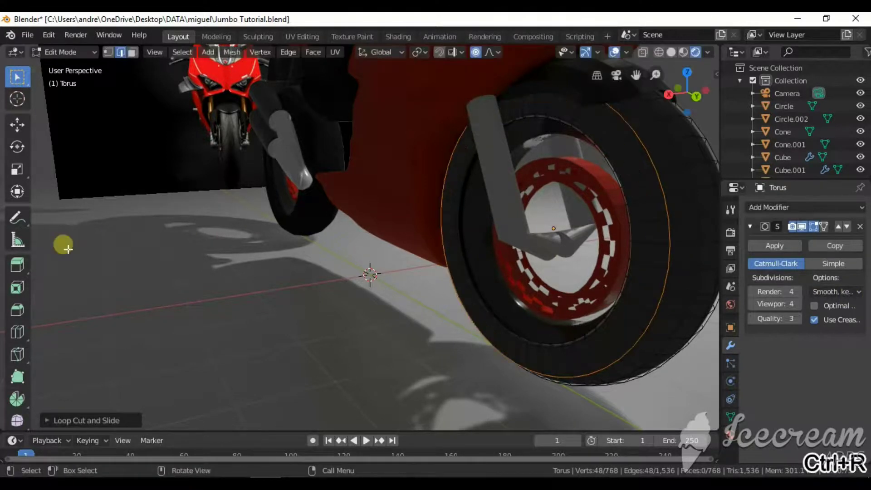
click(263, 268)
Step: Add a Catmull-Clark subdivision modifier to the front fork leg with 4 render and 4 viewport subdivisions
middle_drag(474, 255, 424, 259)
scroll(399, 251, down, 2)
middle_drag(377, 245, 335, 233)
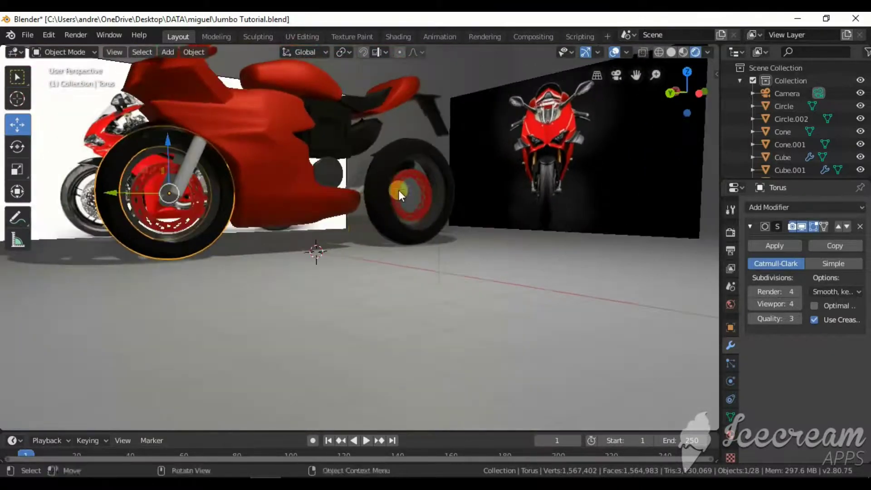
scroll(385, 225, up, 5)
shift+middle_drag(393, 203, 382, 238)
scroll(358, 248, down, 5)
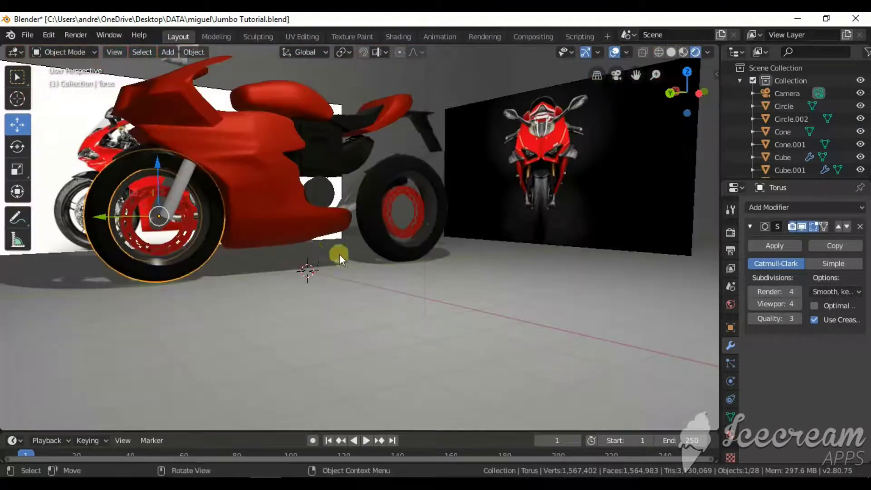
middle_drag(361, 277, 362, 287)
key(Tab)
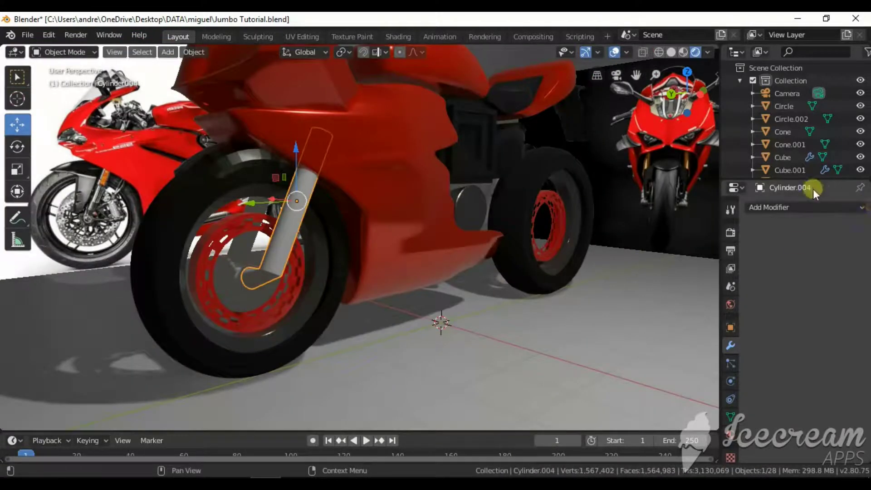
click(809, 207)
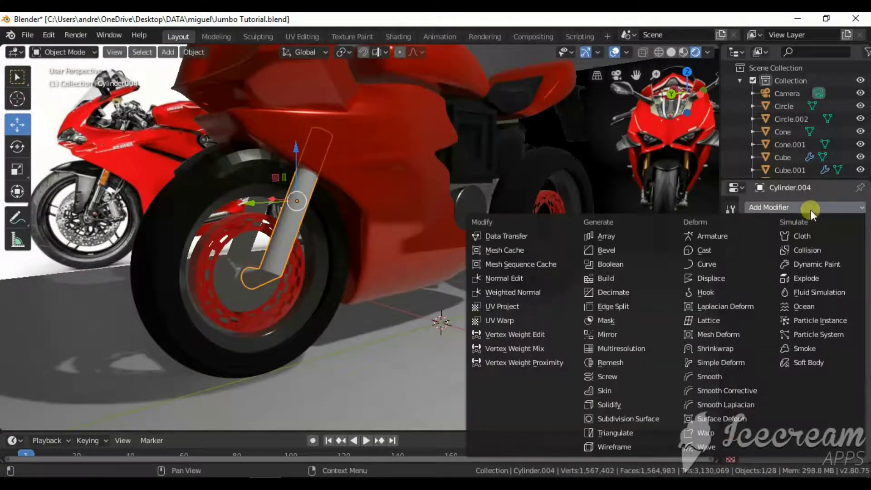
click(631, 418)
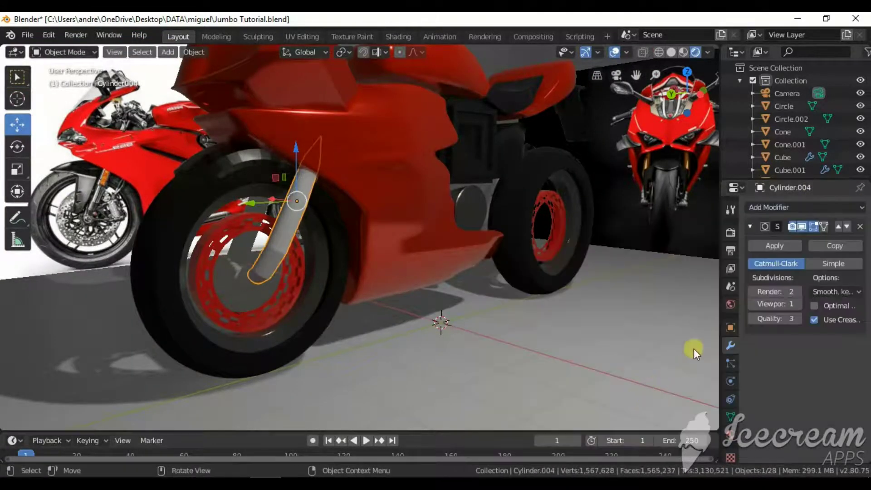
click(797, 292)
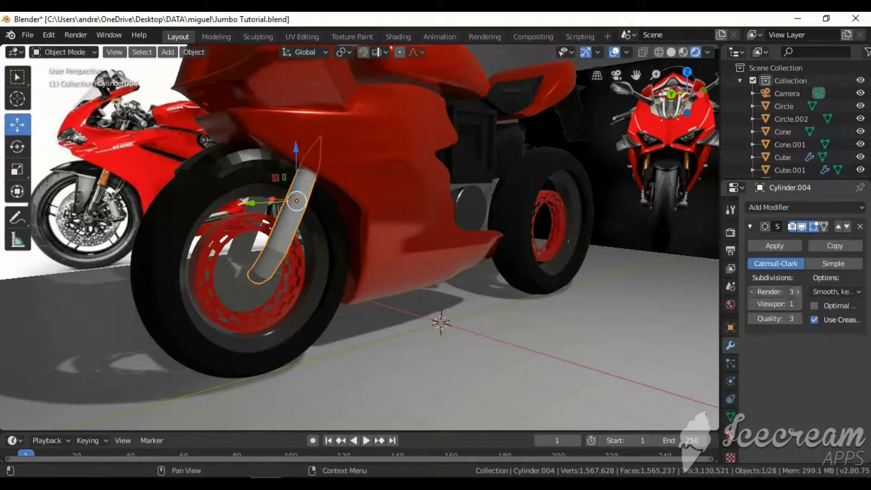
click(797, 293)
click(797, 304)
click(796, 304)
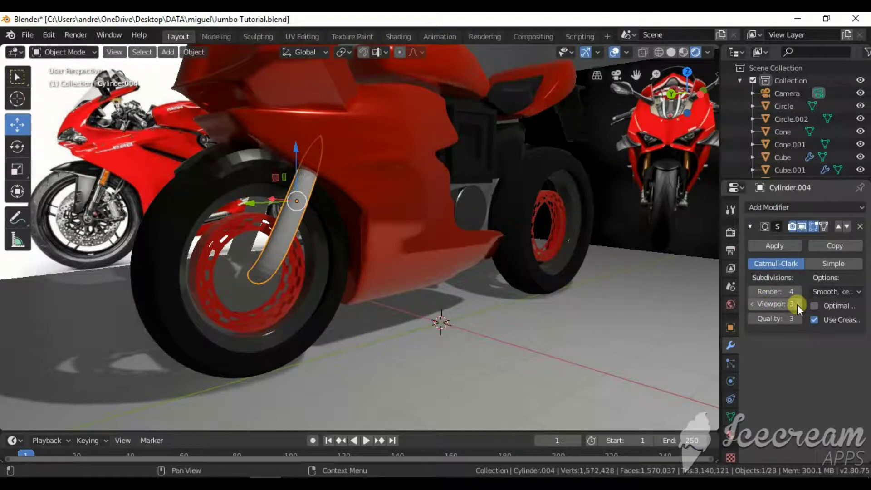
click(797, 304)
Step: Add two loop cuts around the front fork tube, one slid to its lower bend and one to its upper end, finishing in Object Mode
key(Tab)
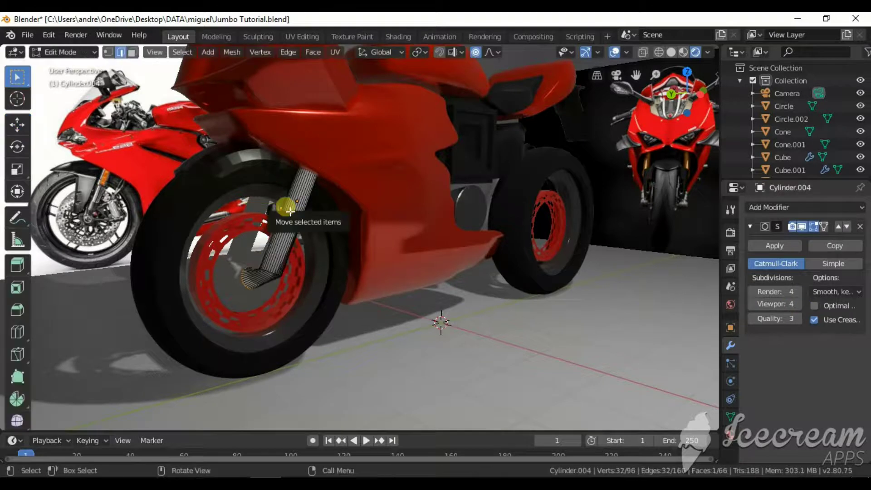
key(ctrl+r)
click(293, 211)
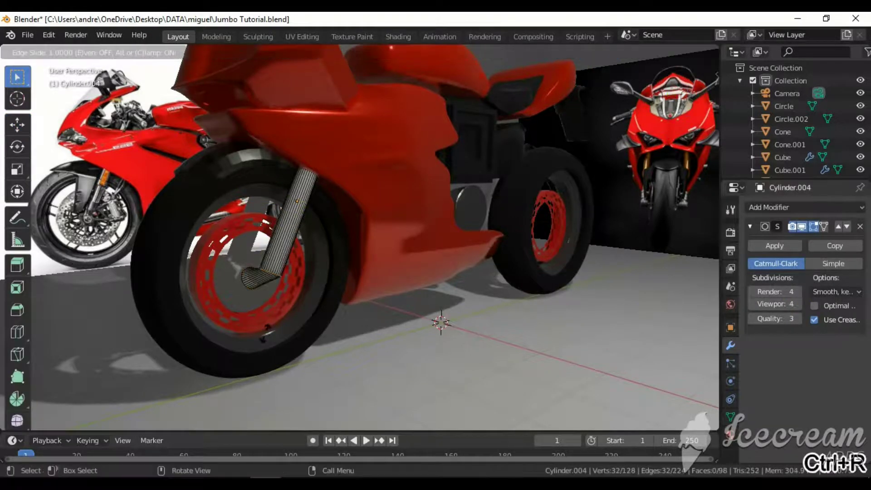
click(270, 345)
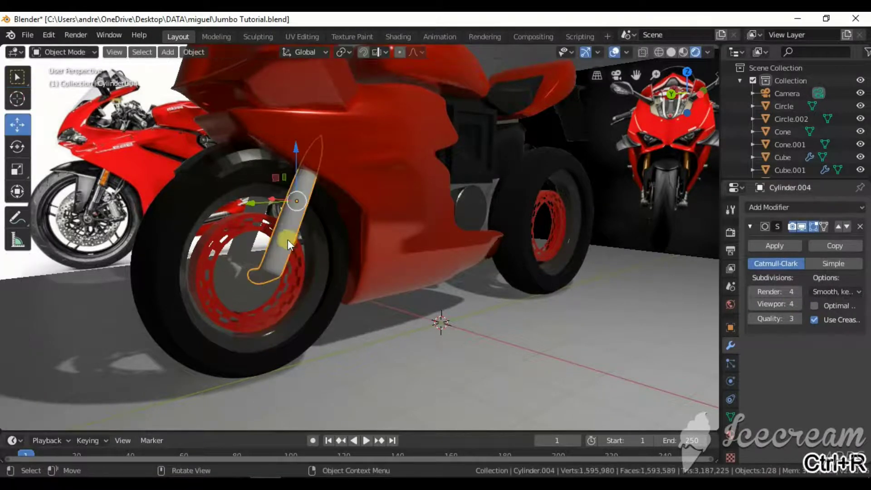
key(Tab)
key(ctrl+r)
key(Tab)
click(290, 229)
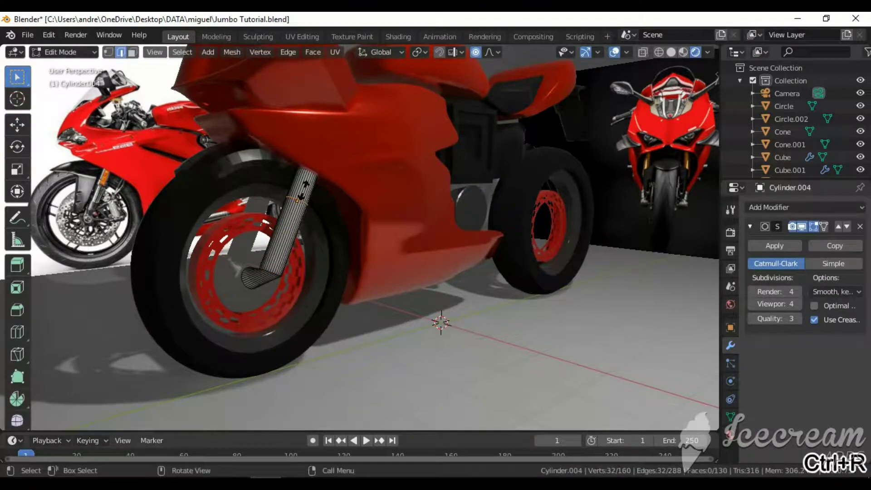
click(330, 155)
key(Tab)
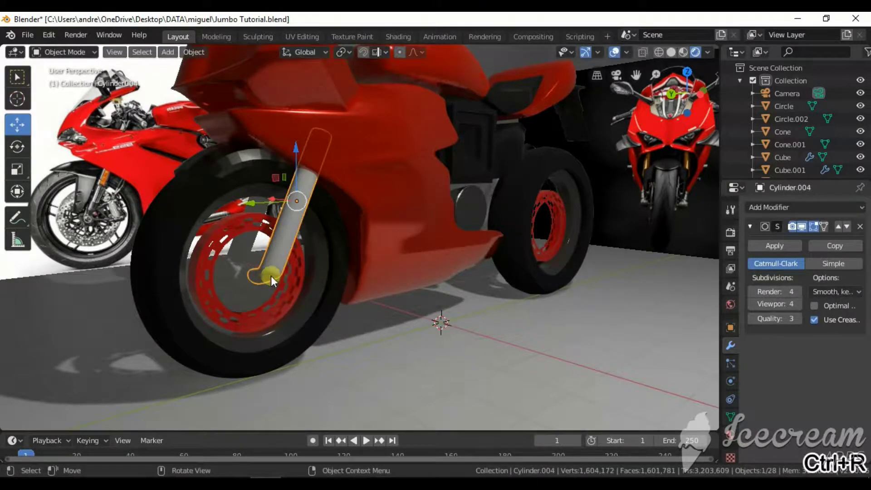
scroll(268, 272, up, 5)
shift+middle_drag(258, 227, 303, 211)
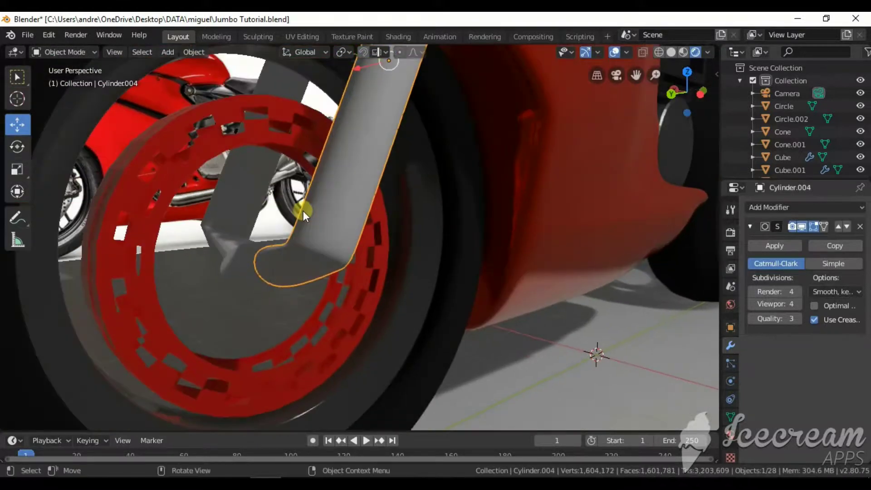
key(Tab)
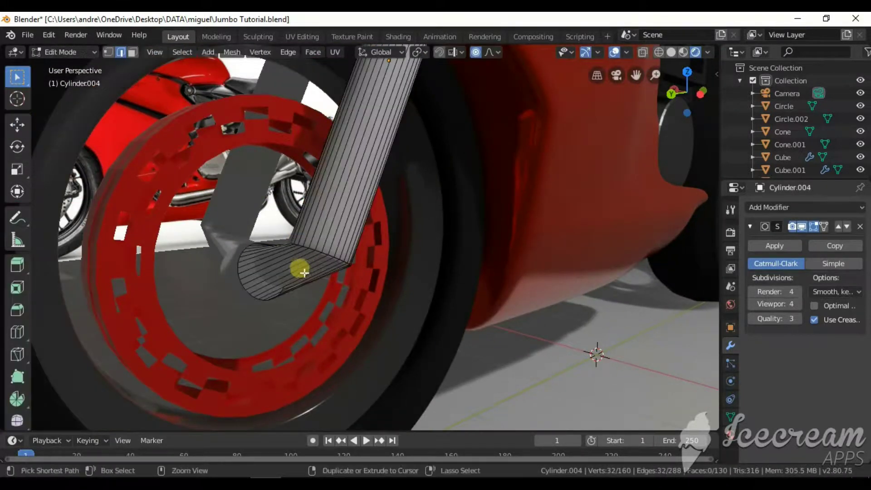
key(Tab)
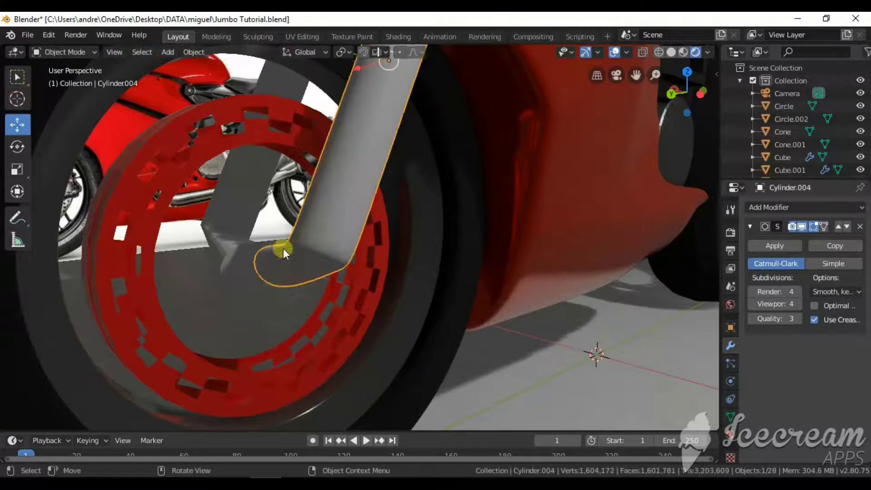
scroll(298, 207, down, 5)
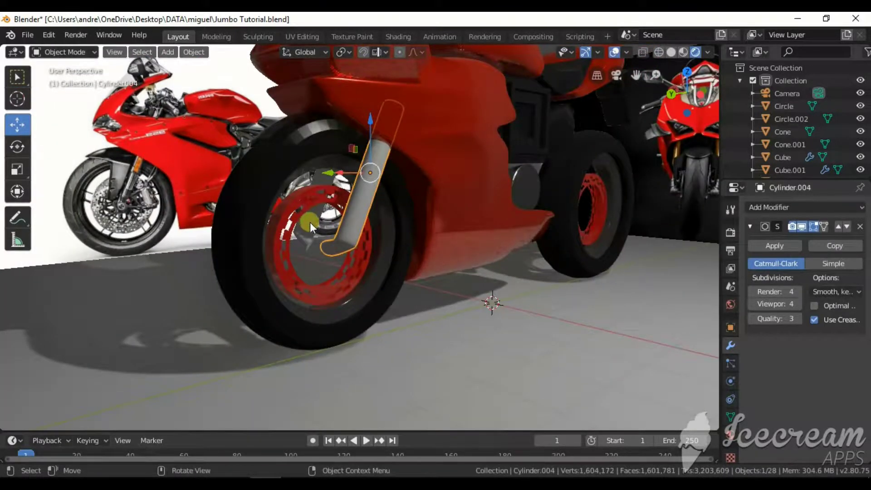
Step: Add a Catmull-Clark subdivision modifier to the opposite front fork leg with 4 render and 4 viewport subdivisions
click(282, 218)
middle_drag(238, 204, 361, 218)
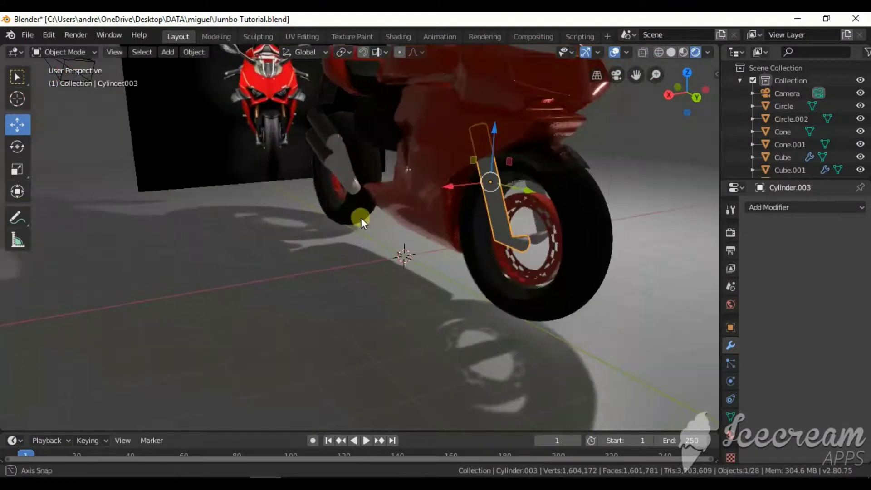
scroll(433, 213, up, 4)
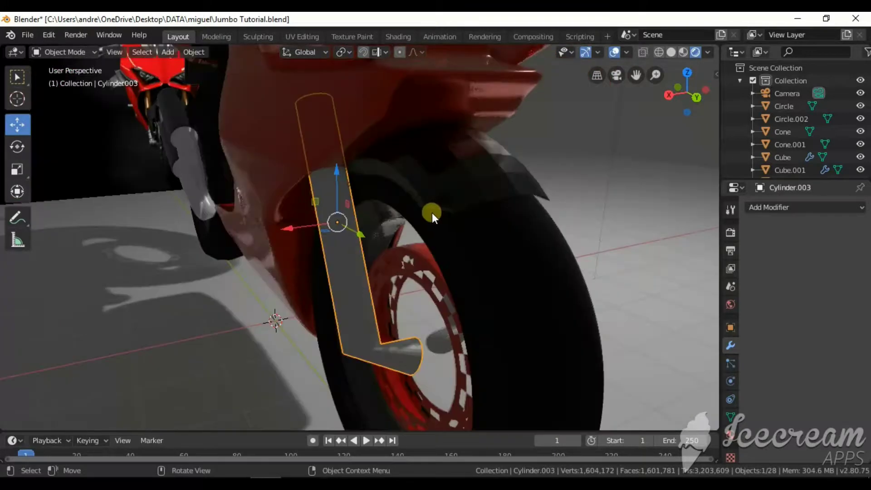
key(Tab)
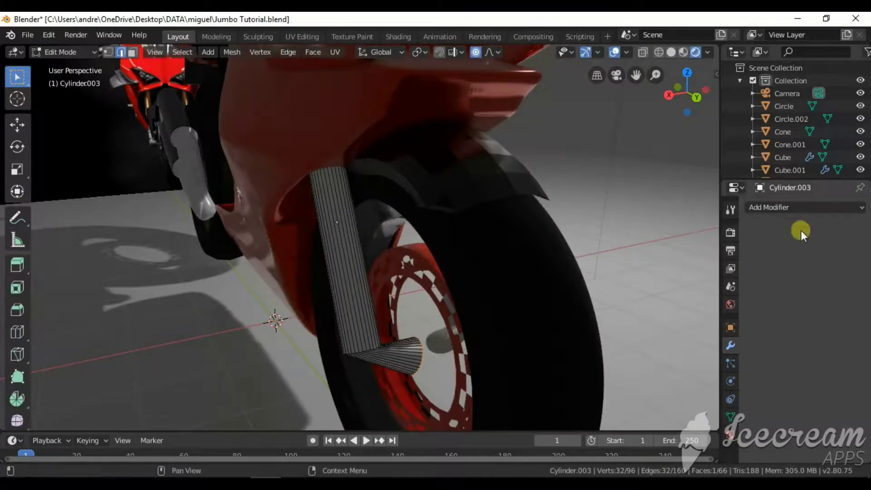
click(766, 207)
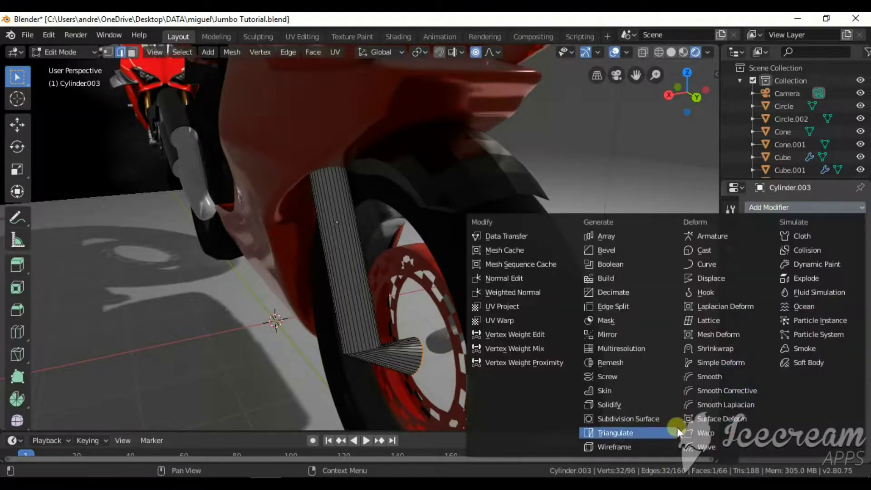
click(659, 421)
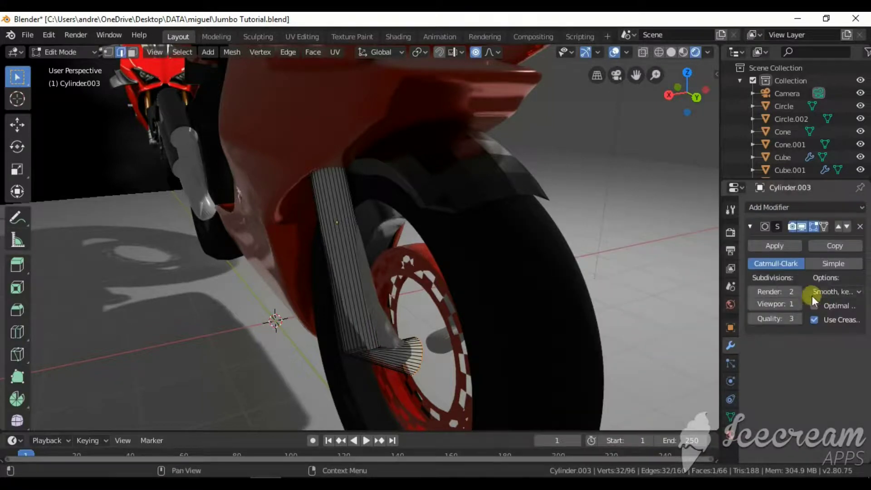
click(752, 292)
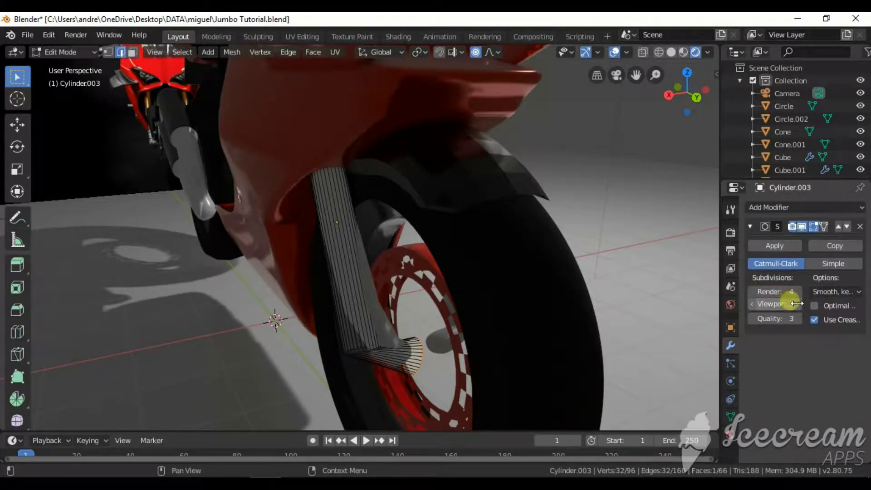
click(796, 305)
click(796, 305)
click(796, 305)
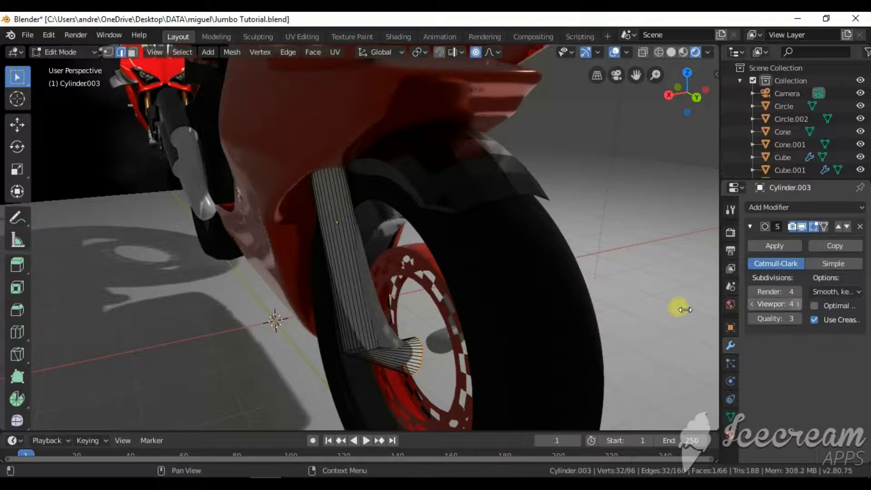
Step: Add two loop cuts around this fork tube, one slid to its lower bend and one toward its upper end, finishing in Object Mode
key(Tab)
key(Tab)
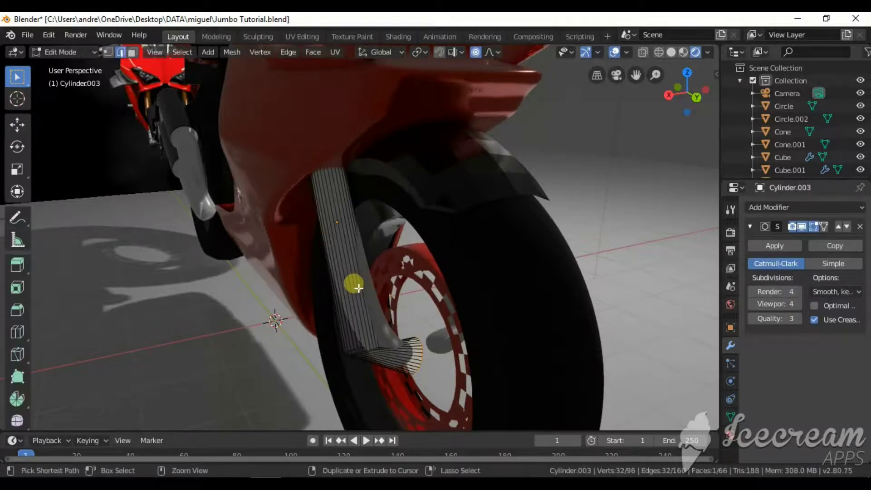
key(ctrl+r)
click(353, 285)
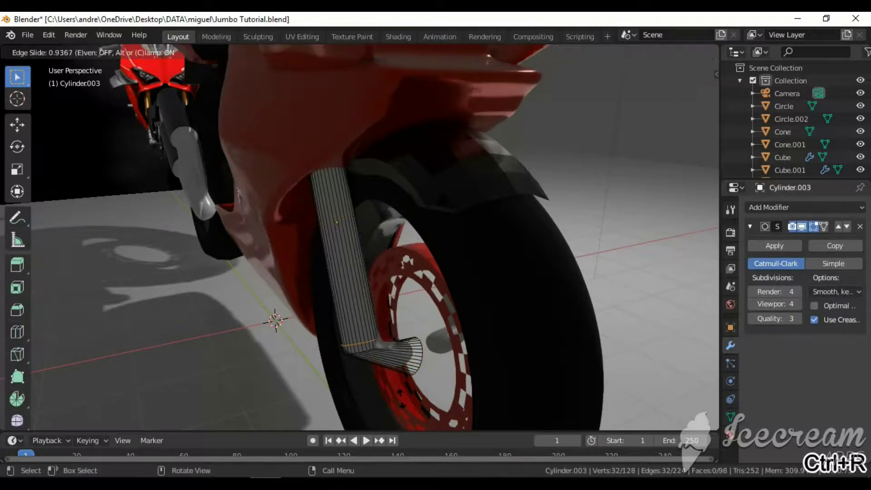
click(399, 398)
key(ctrl+r)
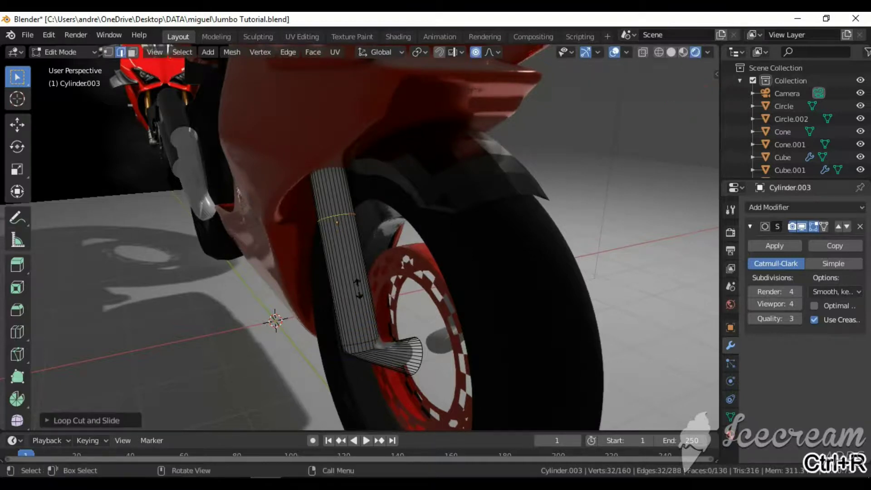
click(359, 300)
click(365, 235)
key(Tab)
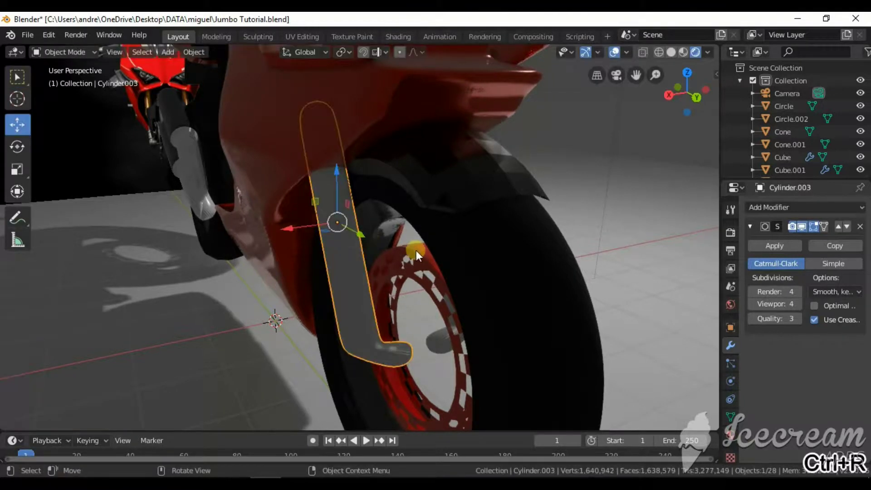
Step: Assign the existing Material.005 to the selected front fork leg
mouse_move(415, 250)
middle_down()
mouse_move(421, 311)
mouse_move(312, 298)
middle_up()
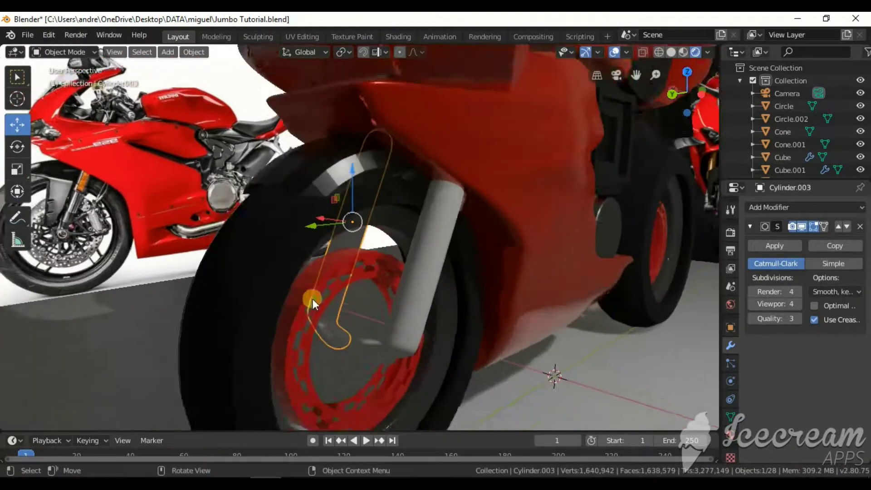
scroll(312, 298, down, 4)
click(730, 436)
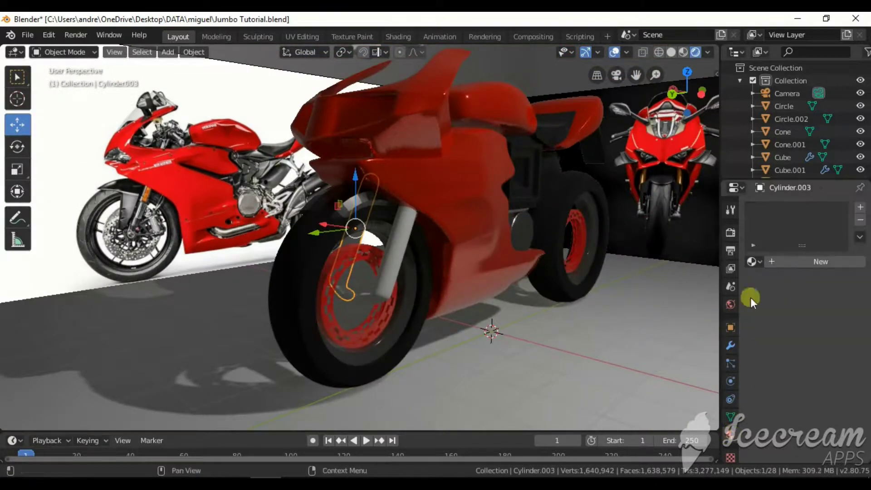
click(755, 262)
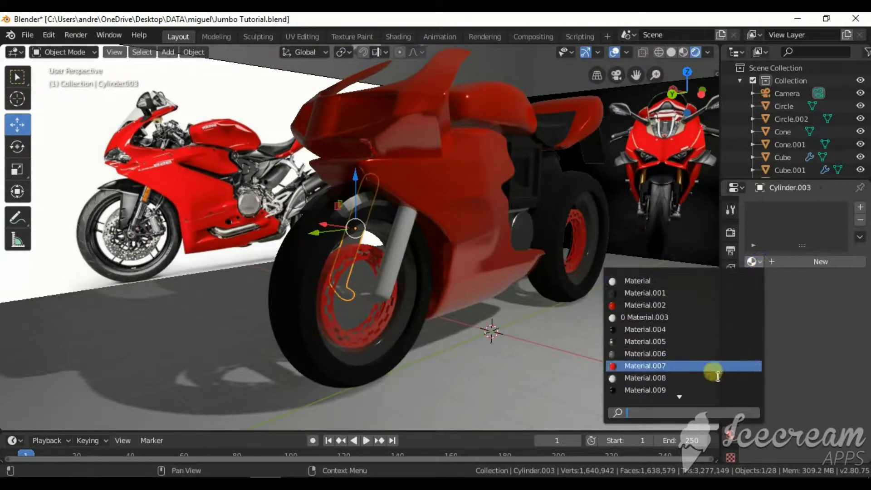
scroll(713, 359, down, 3)
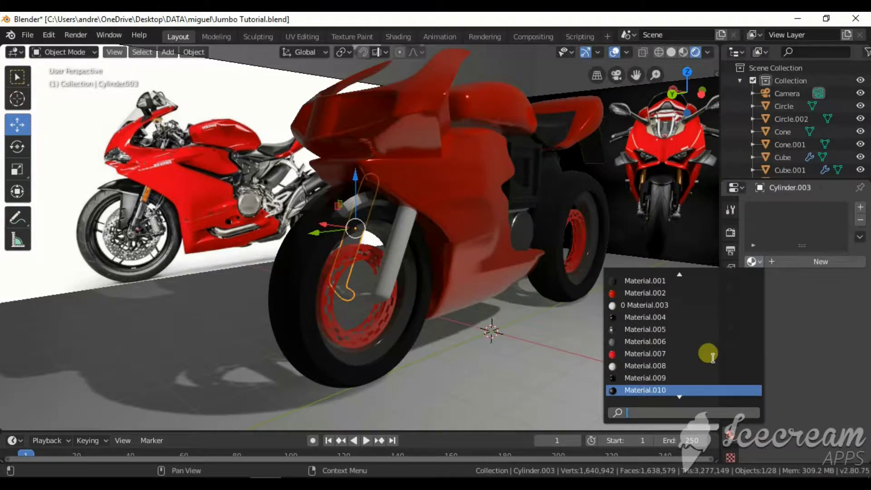
scroll(713, 358, up, 5)
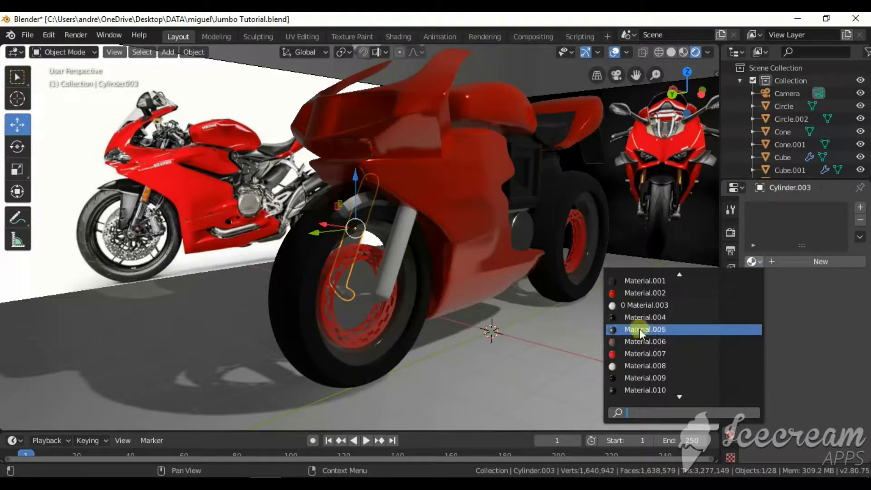
key(Return)
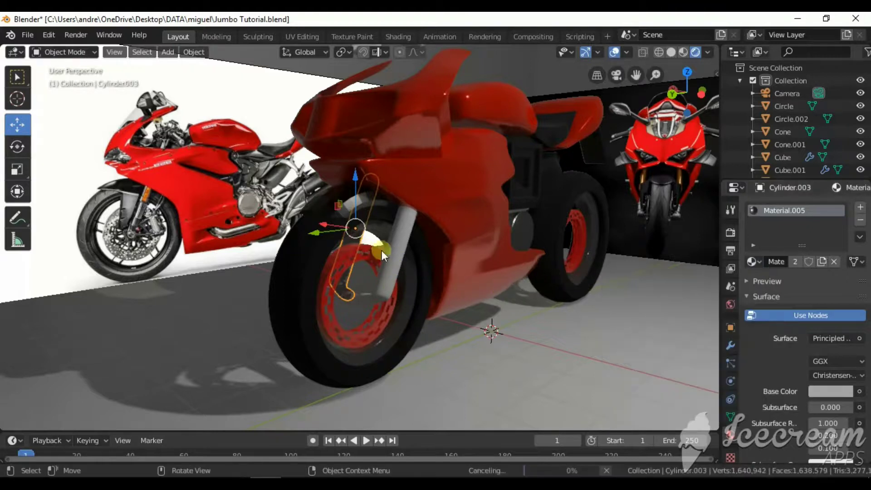
Step: Select the other, still light grey front fork leg and assign Material.005 to it
mouse_move(382, 250)
middle_down()
mouse_move(486, 263)
mouse_move(377, 261)
mouse_move(382, 254)
middle_up()
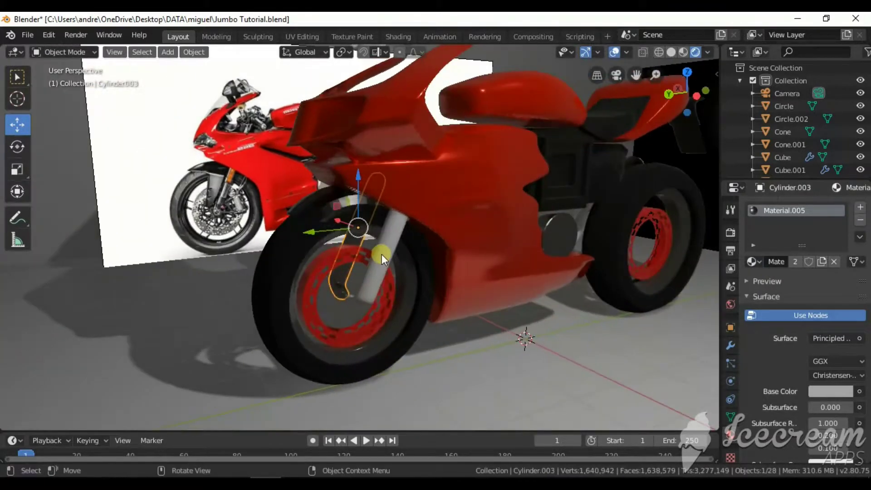
click(382, 254)
click(753, 262)
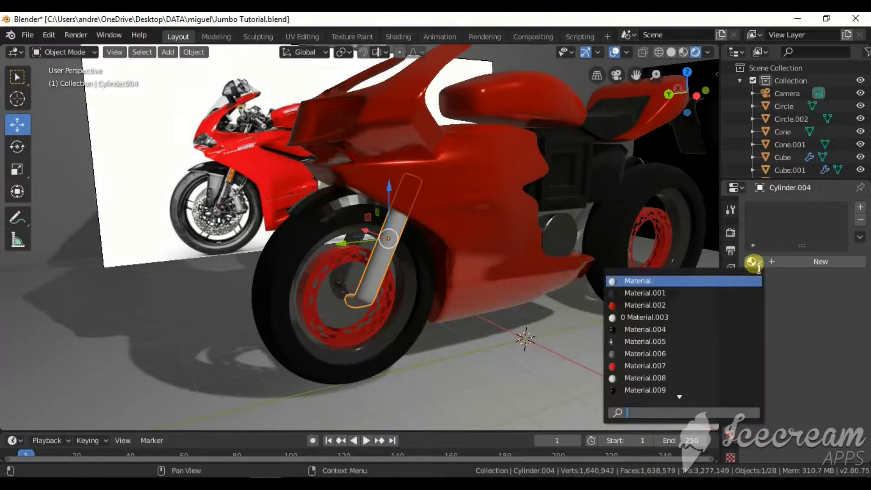
click(710, 341)
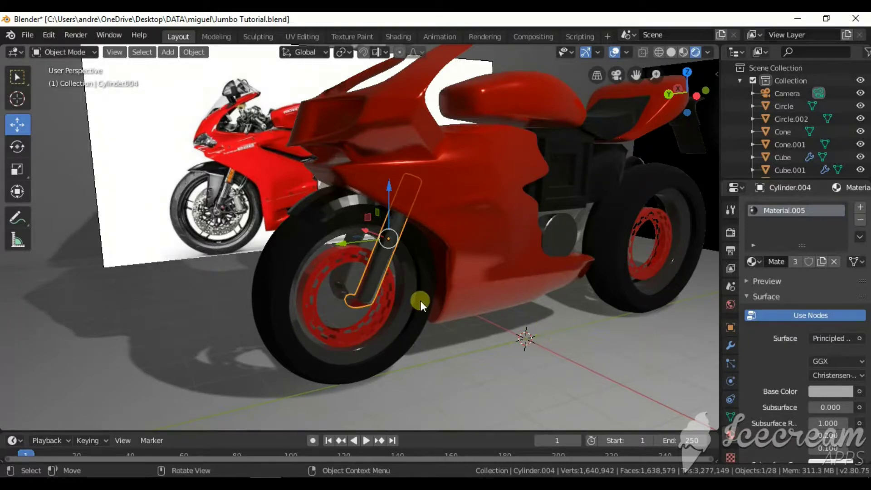
Step: Try Material.006 on the selected front fork leg
scroll(420, 301, up, 3)
click(753, 262)
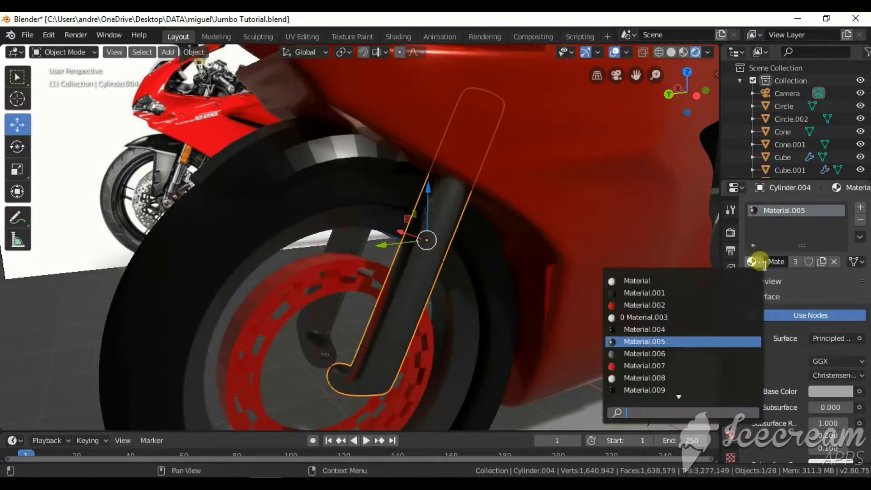
click(700, 358)
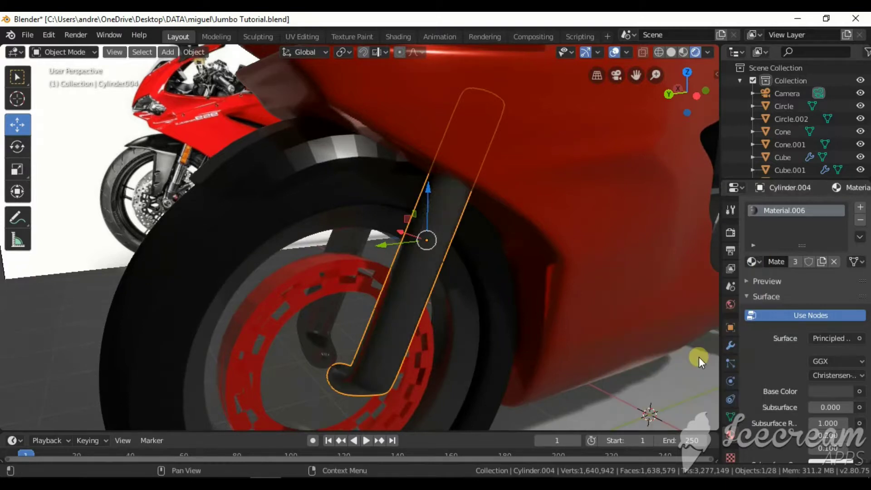
Step: Switch the selected front fork leg's material to the black Material.010
click(753, 262)
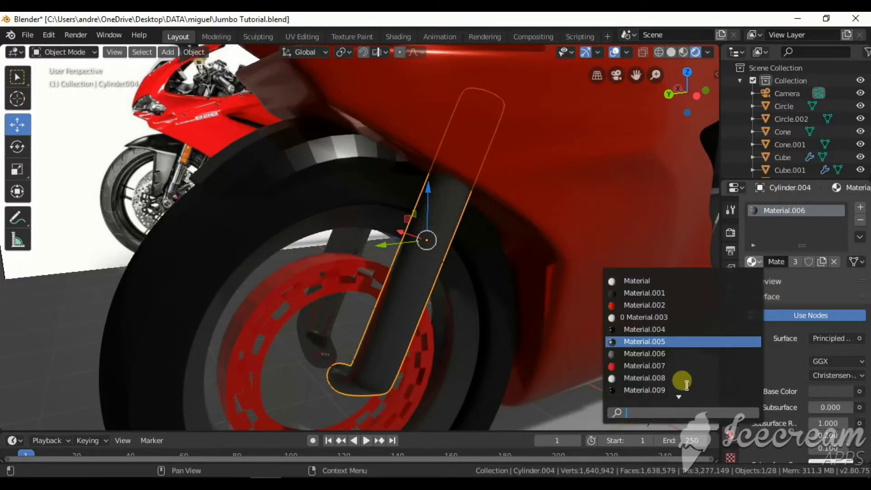
scroll(657, 379, down, 2)
click(651, 379)
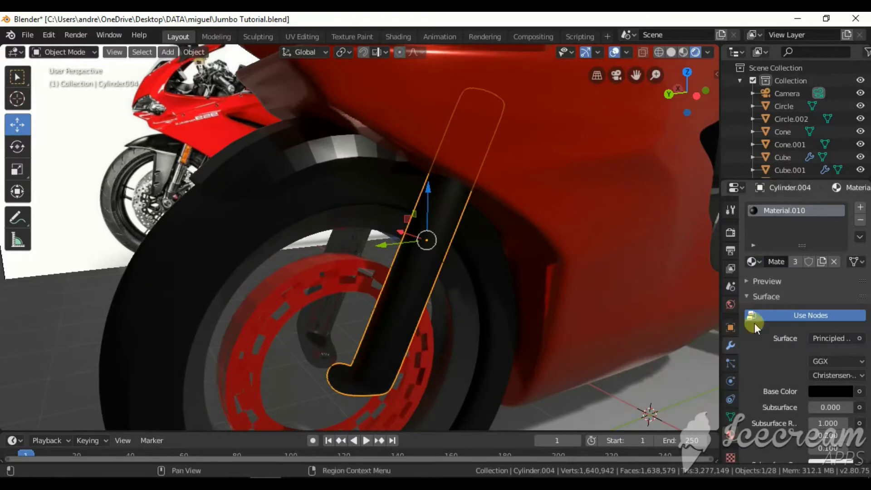